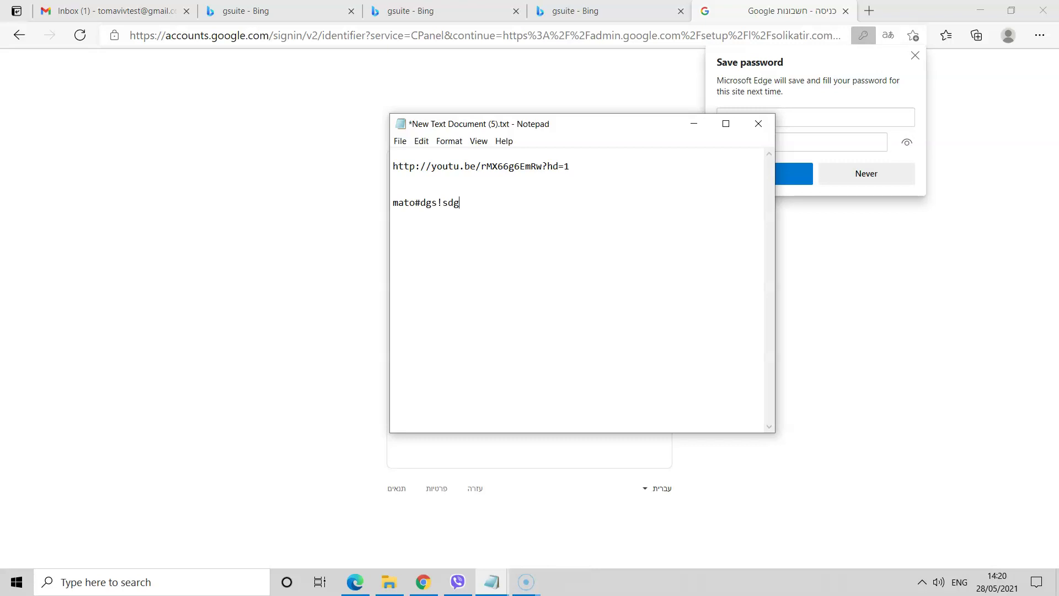
# - Sign in to Google Accounts with the admin email and the pasted password
pyautogui.click(309, 296)
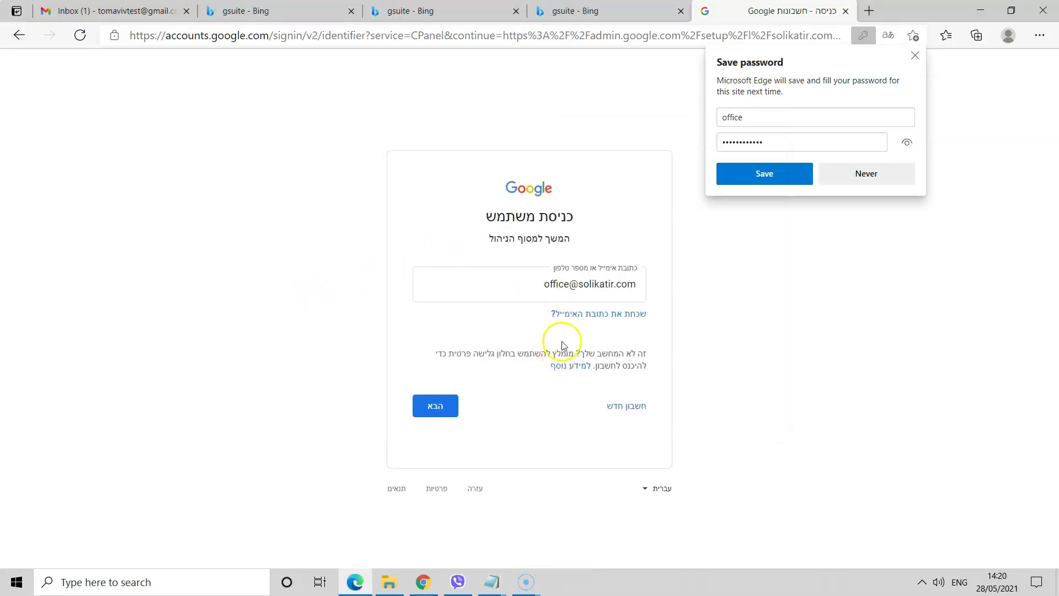
pyautogui.click(441, 409)
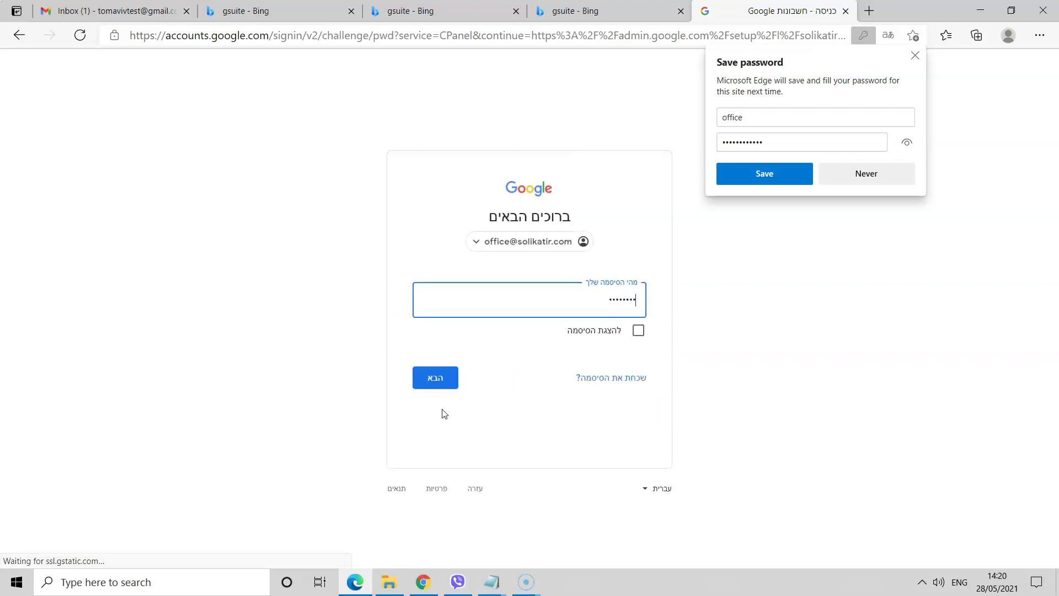
pyautogui.rightClick(617, 306)
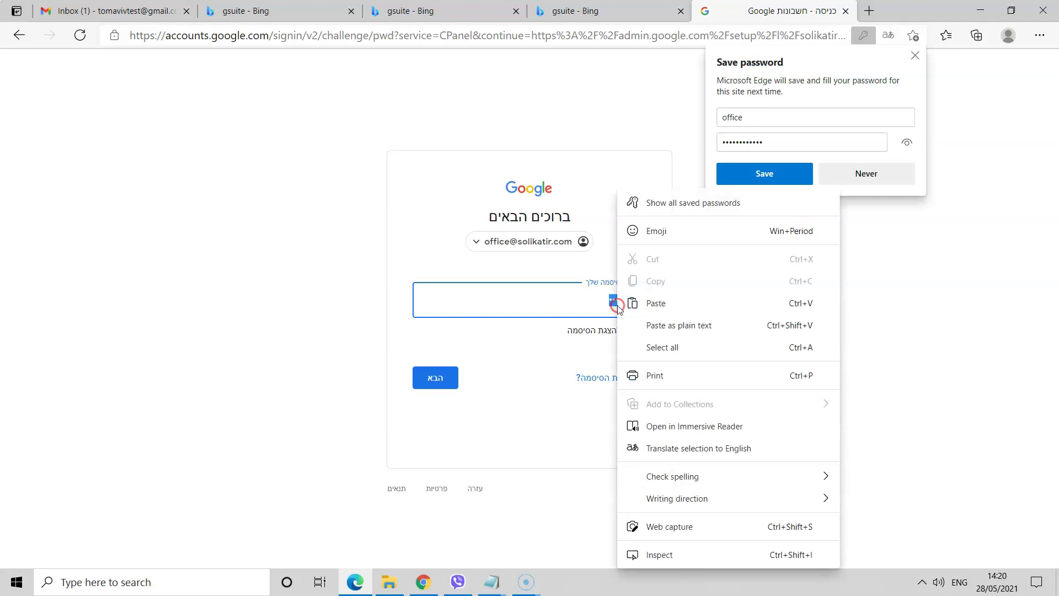
pyautogui.click(635, 303)
pyautogui.click(434, 378)
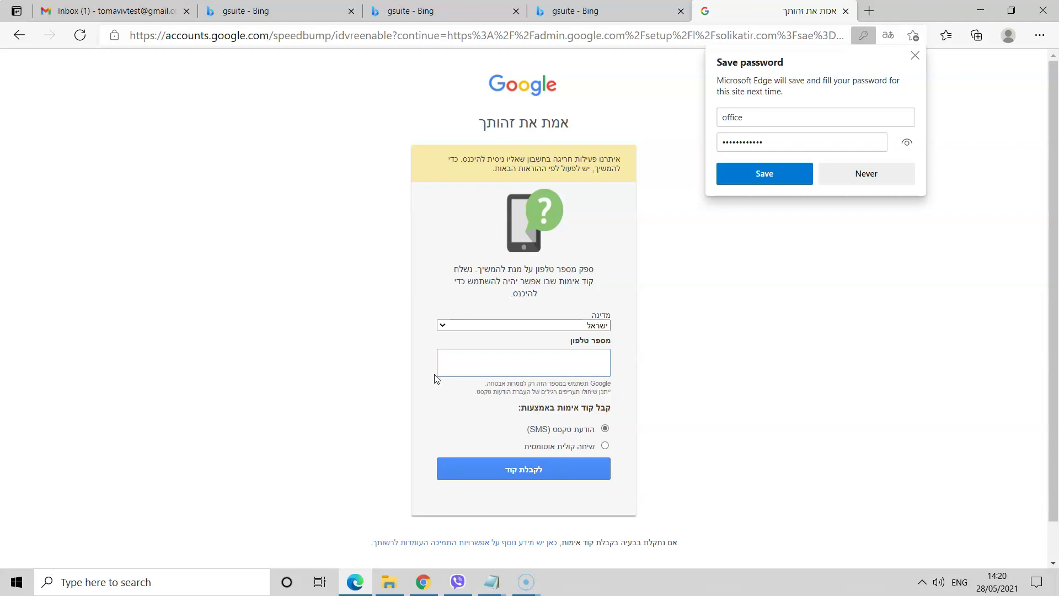
# - Enter the saved phone number and request an SMS verification code
pyautogui.click(487, 371)
pyautogui.write('054')
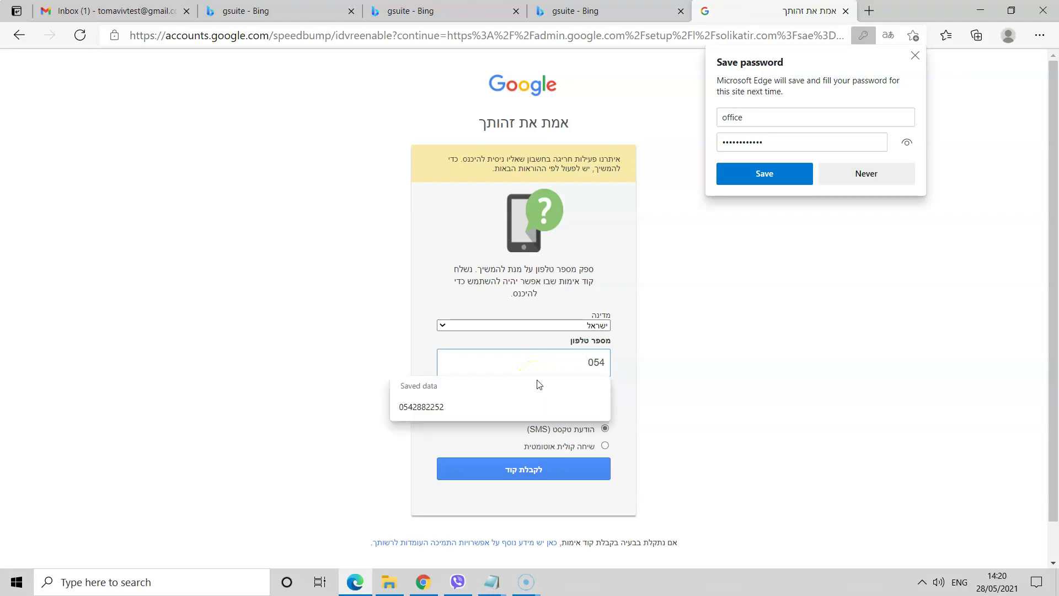
pyautogui.click(476, 407)
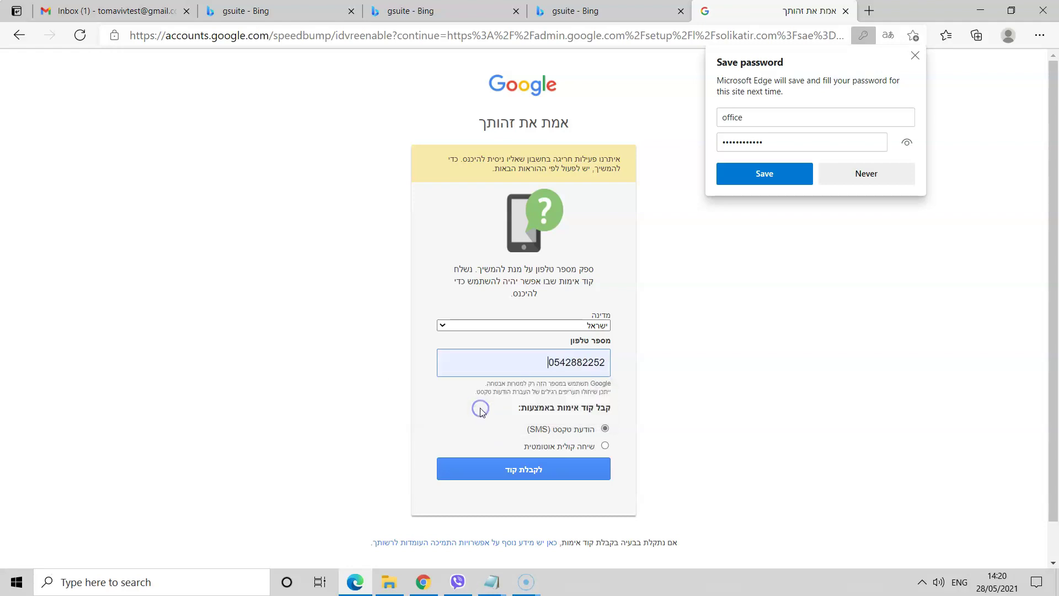
pyautogui.click(522, 472)
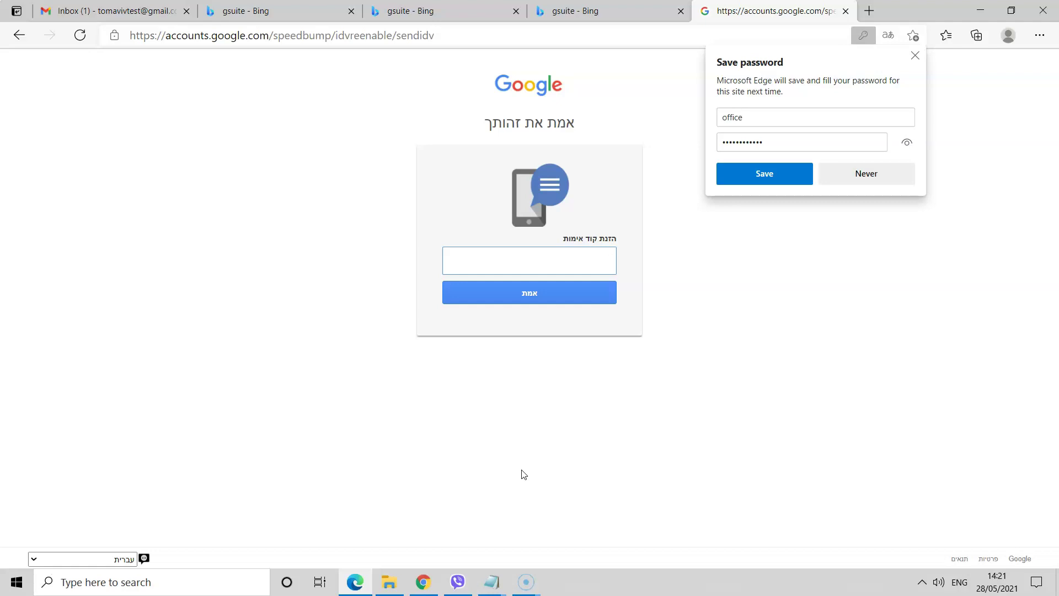
# - Verify with the SMS code and accept the new account's welcome terms
pyautogui.click(493, 261)
pyautogui.click(511, 299)
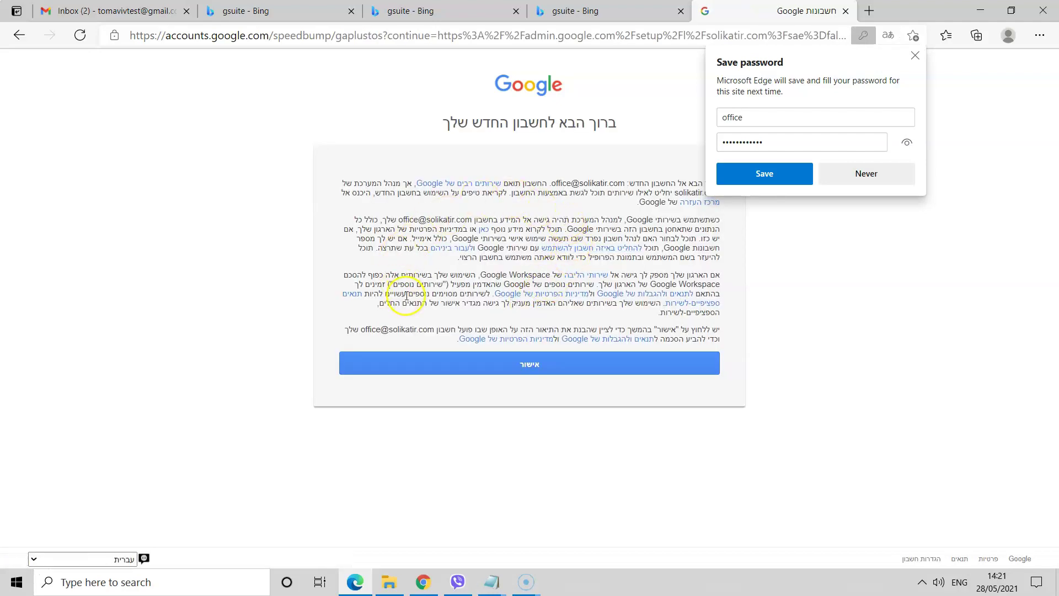
pyautogui.click(525, 362)
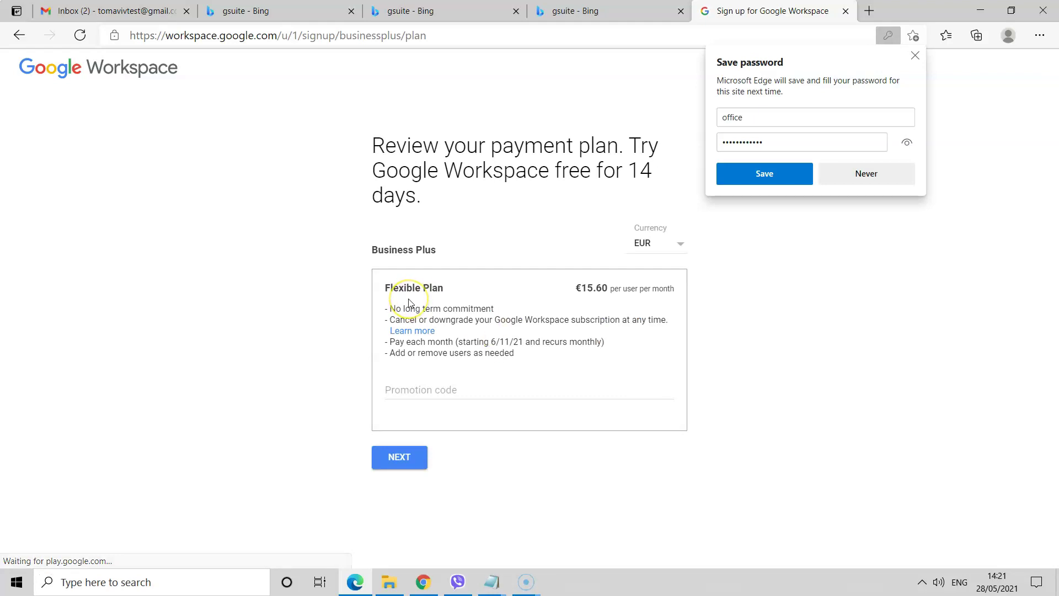
# - Show plan prices in USD so Business Plus reads $18.00 per user monthly
pyautogui.click(666, 243)
pyautogui.click(650, 264)
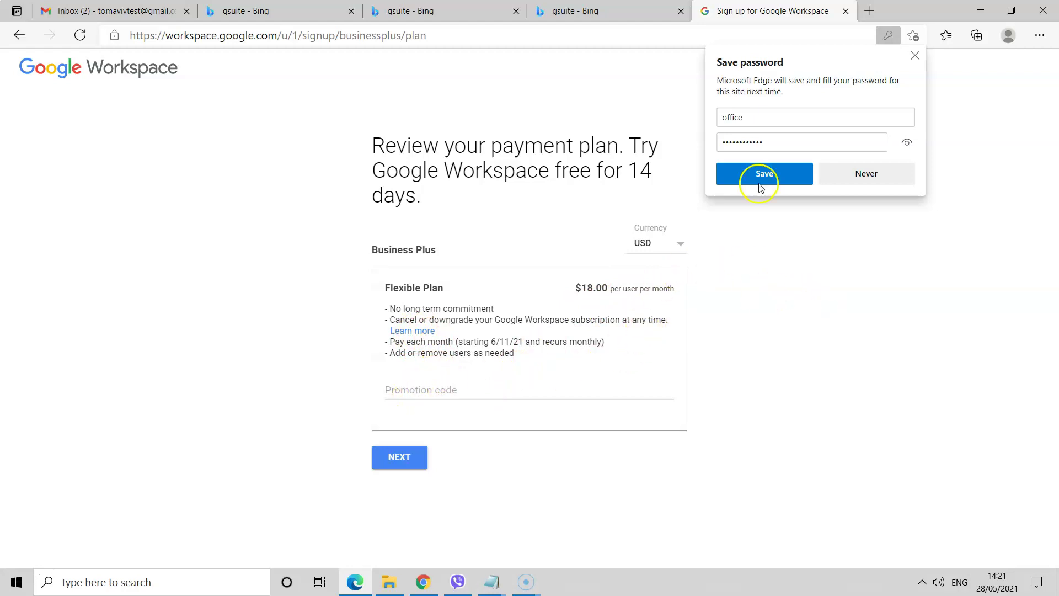
pyautogui.click(915, 56)
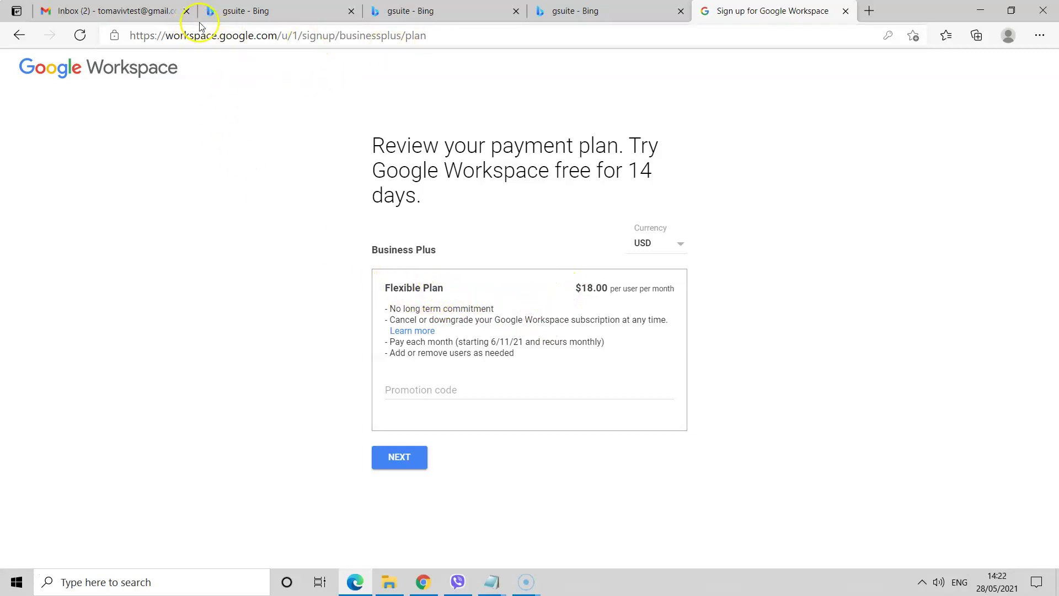
pyautogui.click(563, 13)
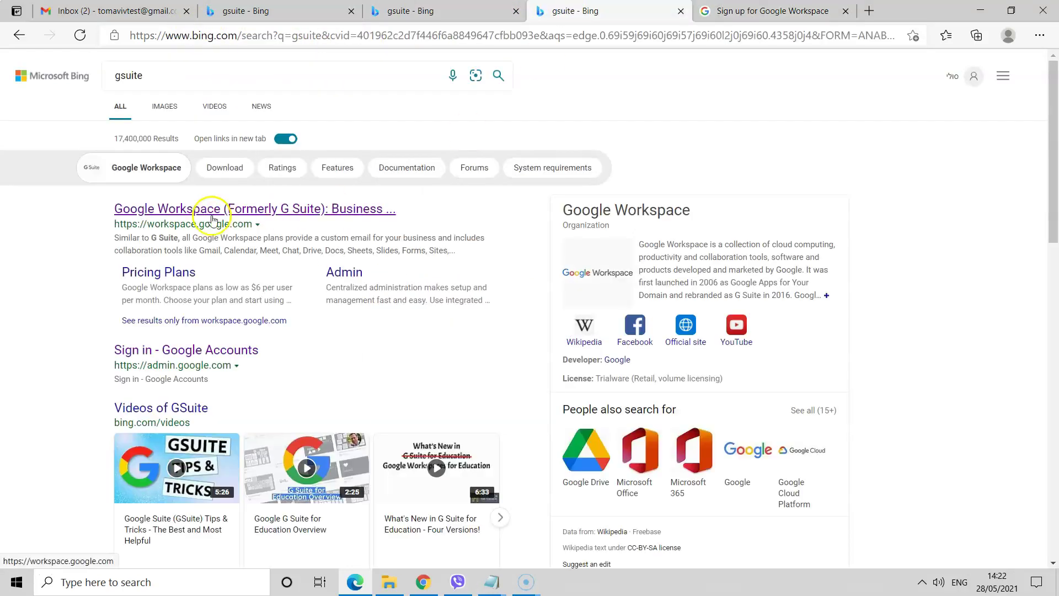
# - Compare the $6/$12/$18 Workspace pricing tiers, noting Business Starter at $6, then return to sign-up
pyautogui.click(213, 215)
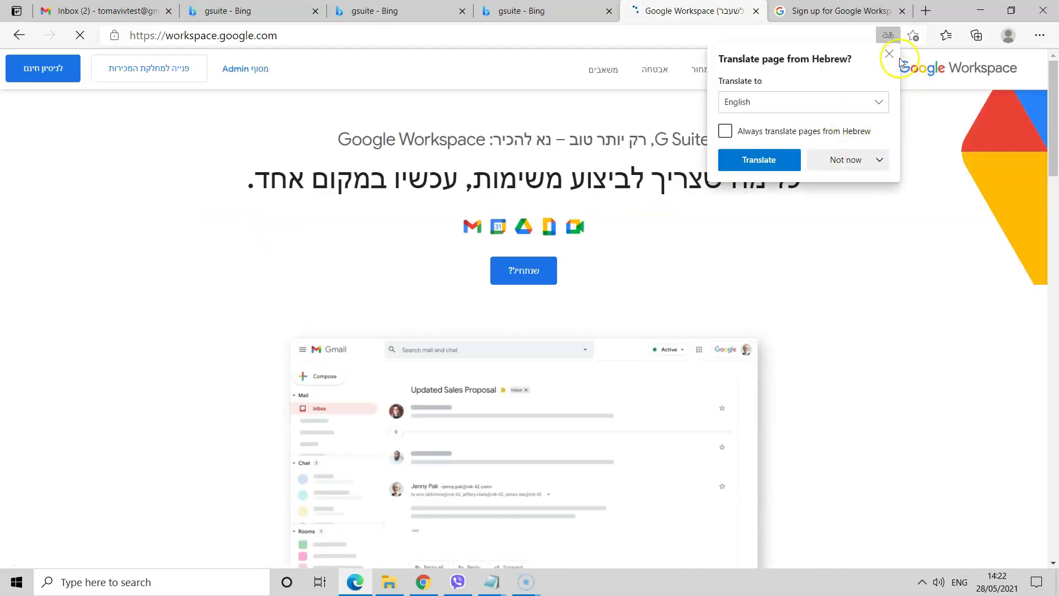
pyautogui.click(894, 56)
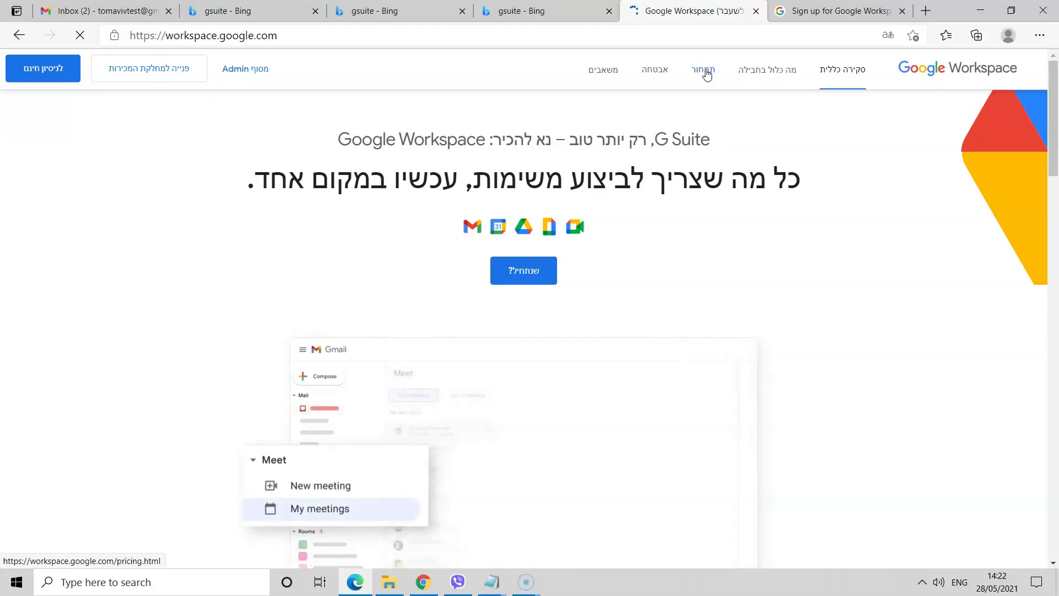
pyautogui.click(707, 74)
pyautogui.scroll(-3, 676, 166)
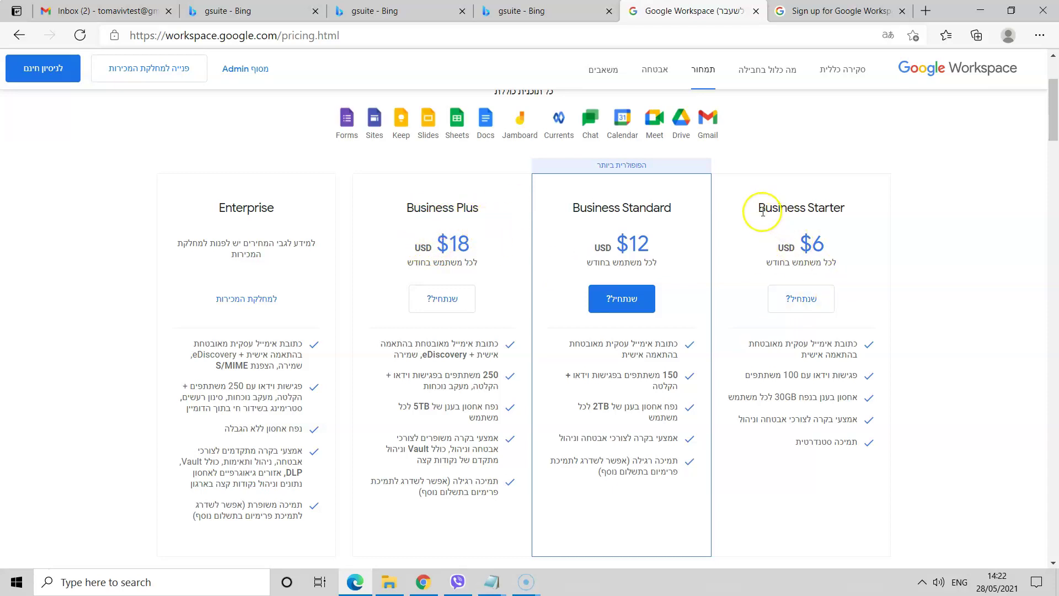
pyautogui.moveTo(761, 210); pyautogui.dragTo(840, 208)
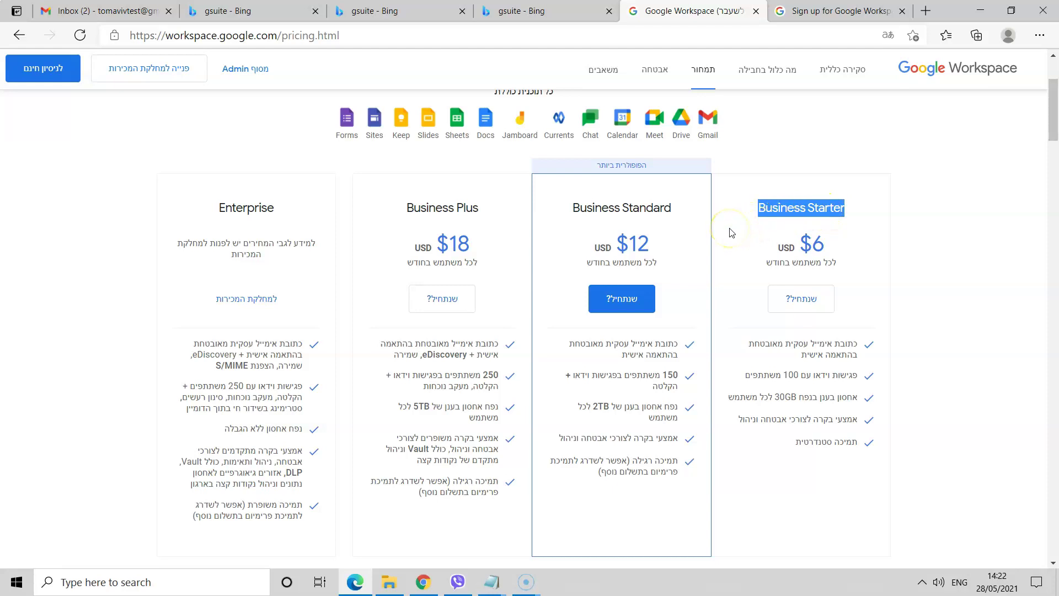
pyautogui.scroll(3, 552, 320)
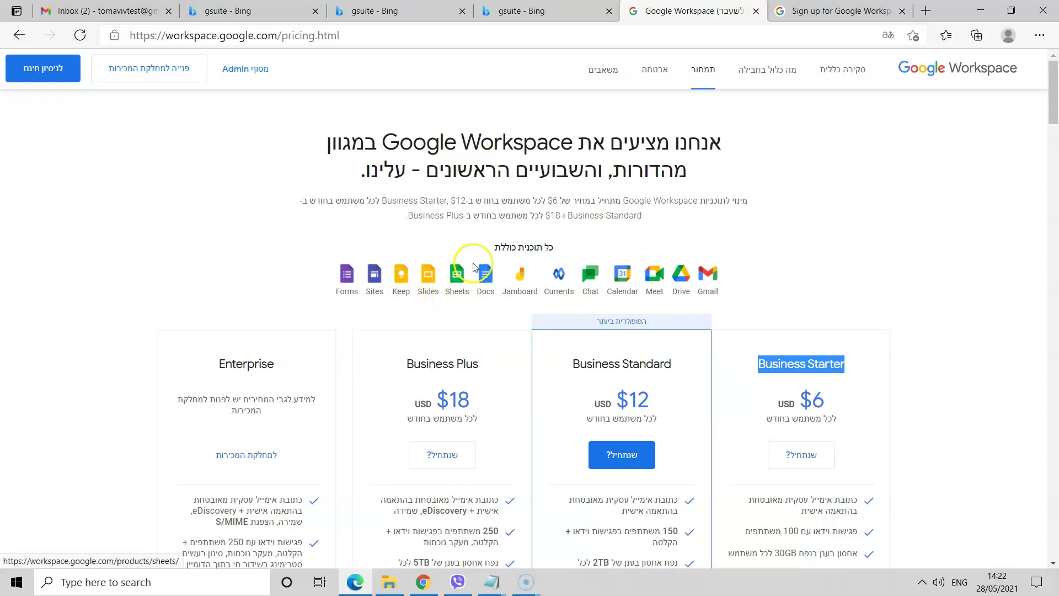
pyautogui.scroll(-3, 599, 324)
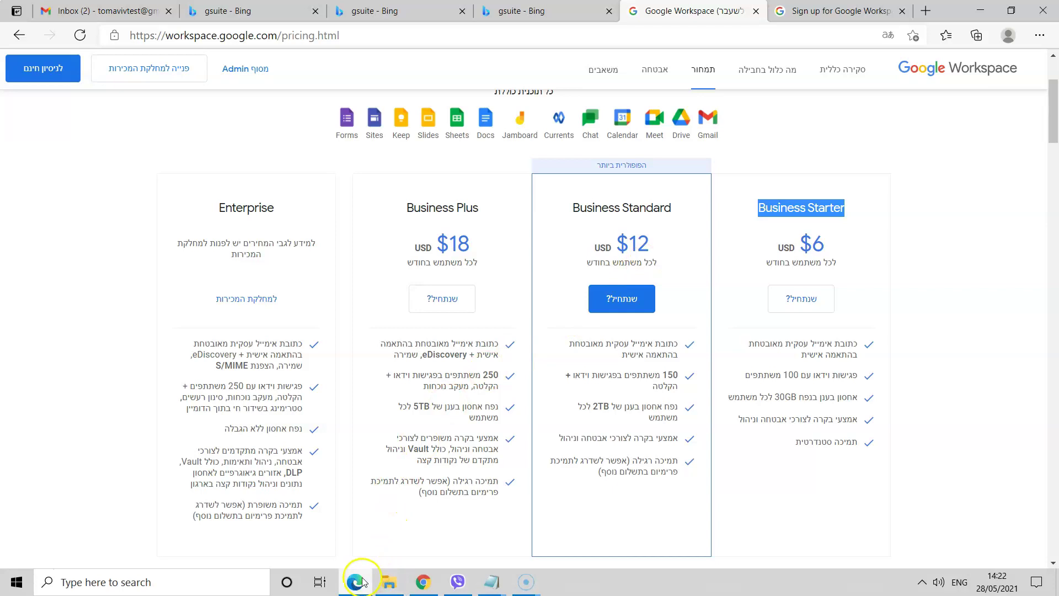
pyautogui.click(825, 13)
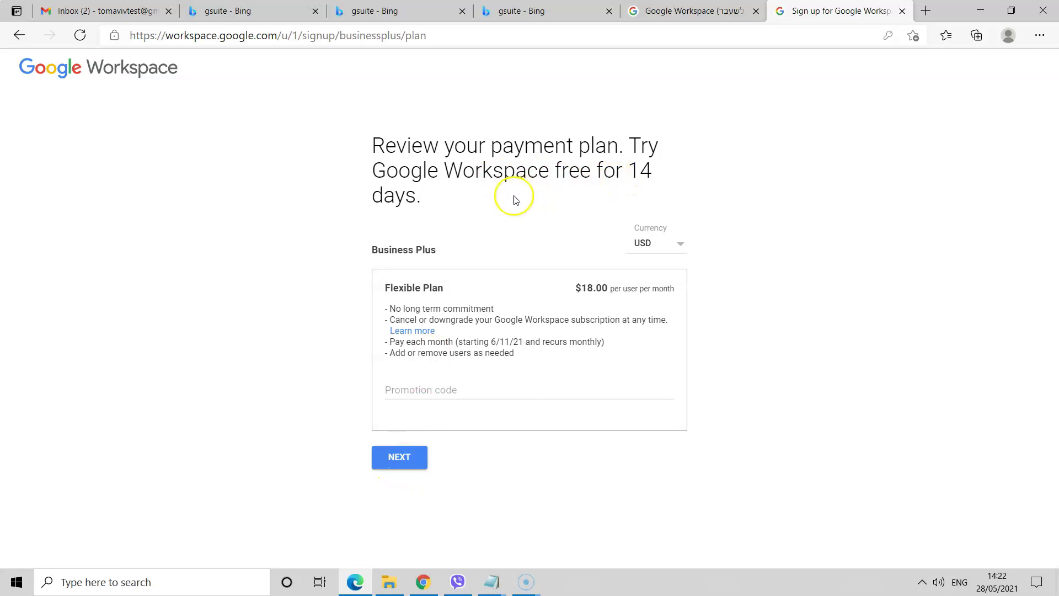
# - Proceed to the Business Plus checkout and review the prefilled customer info form
pyautogui.click(390, 462)
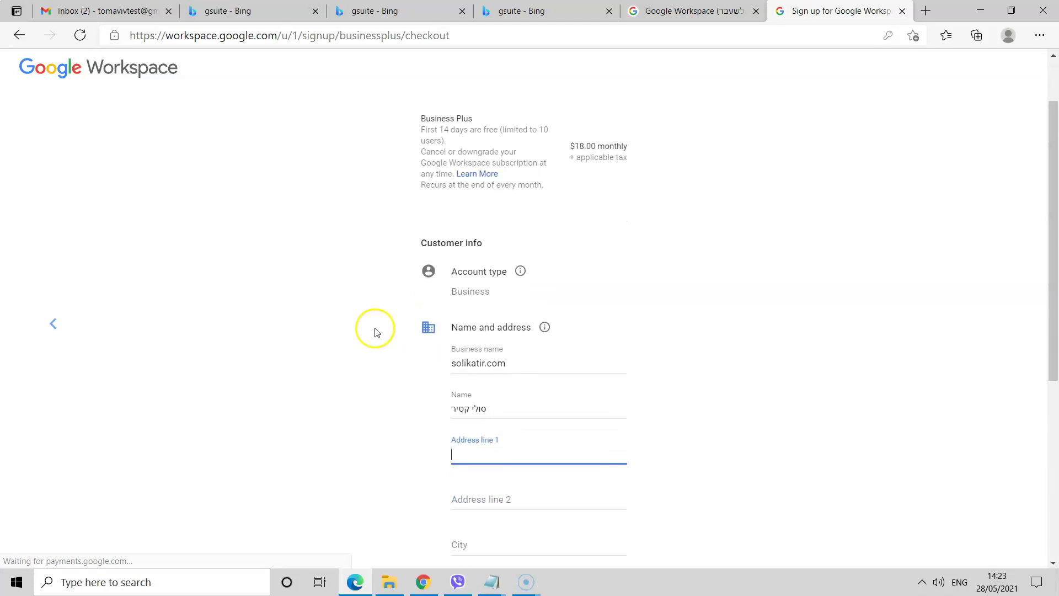
pyautogui.scroll(-3, 377, 328)
pyautogui.scroll(7, 377, 328)
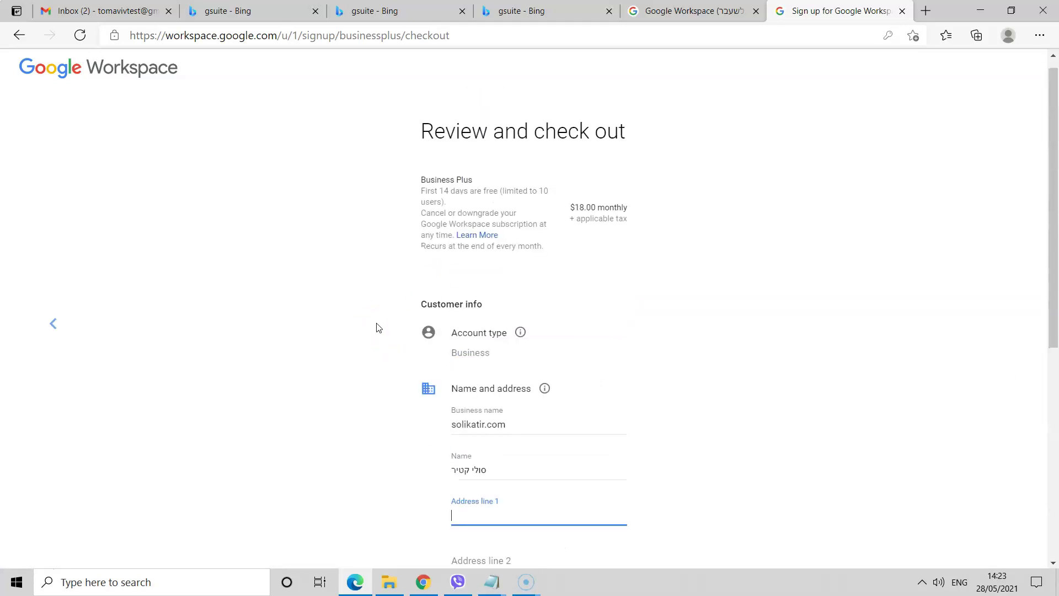
pyautogui.scroll(-3, 377, 329)
pyautogui.scroll(4, 458, 386)
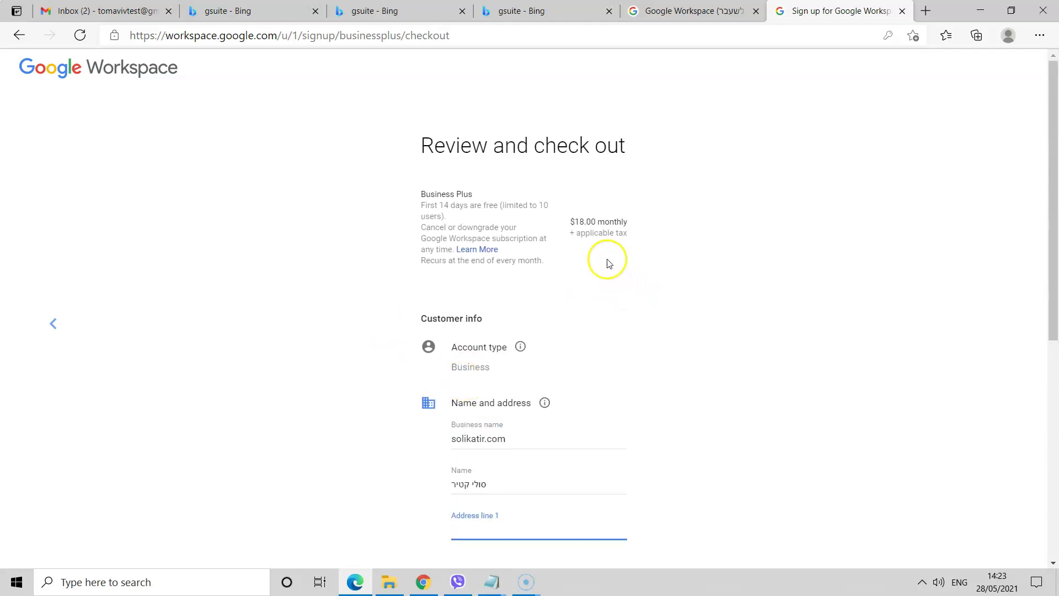
pyautogui.scroll(-3, 464, 325)
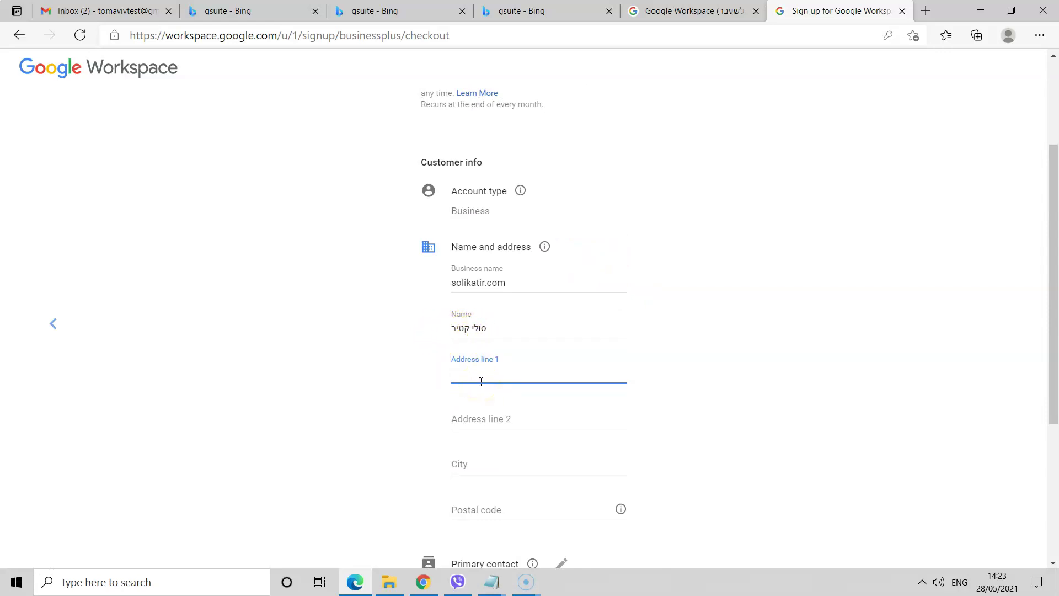
pyautogui.scroll(-4, 481, 381)
pyautogui.scroll(3, 483, 381)
pyautogui.scroll(-3, 483, 381)
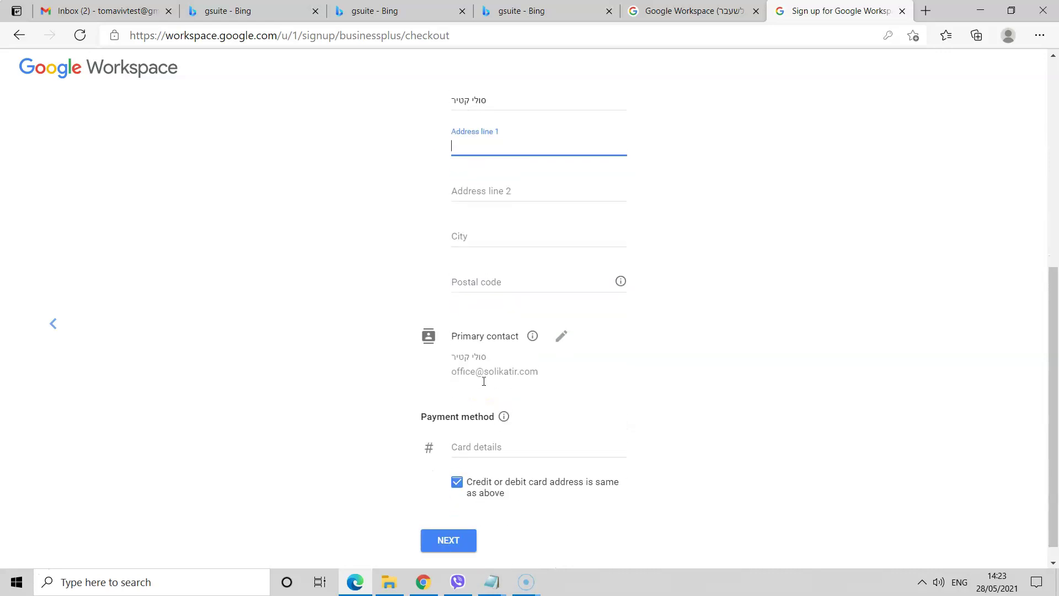
pyautogui.scroll(3, 348, 462)
pyautogui.scroll(-3, 408, 452)
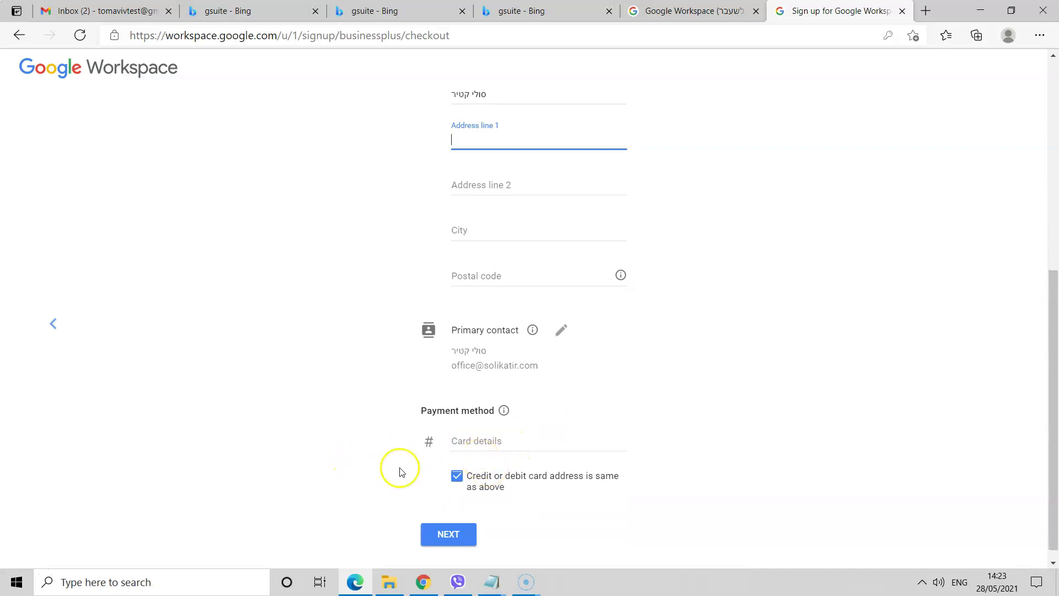
pyautogui.scroll(4, 399, 468)
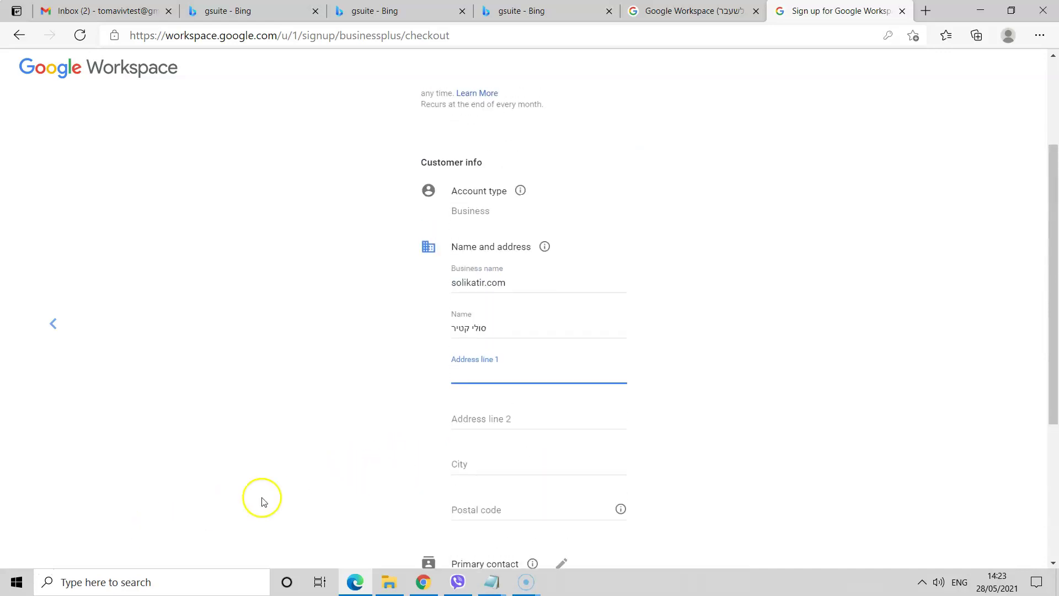
pyautogui.scroll(-2, 399, 434)
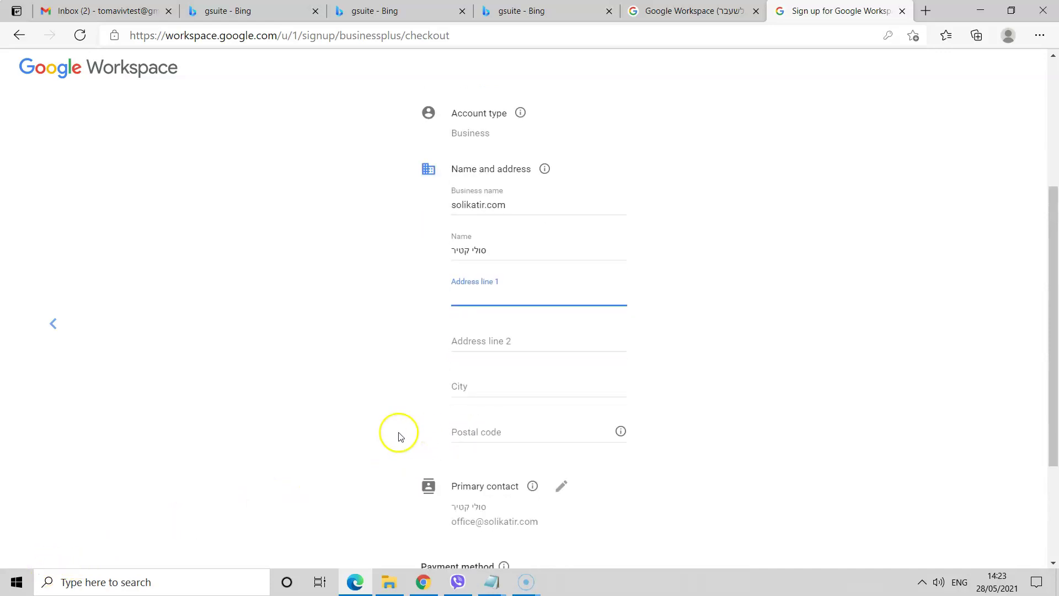
pyautogui.scroll(-3, 399, 435)
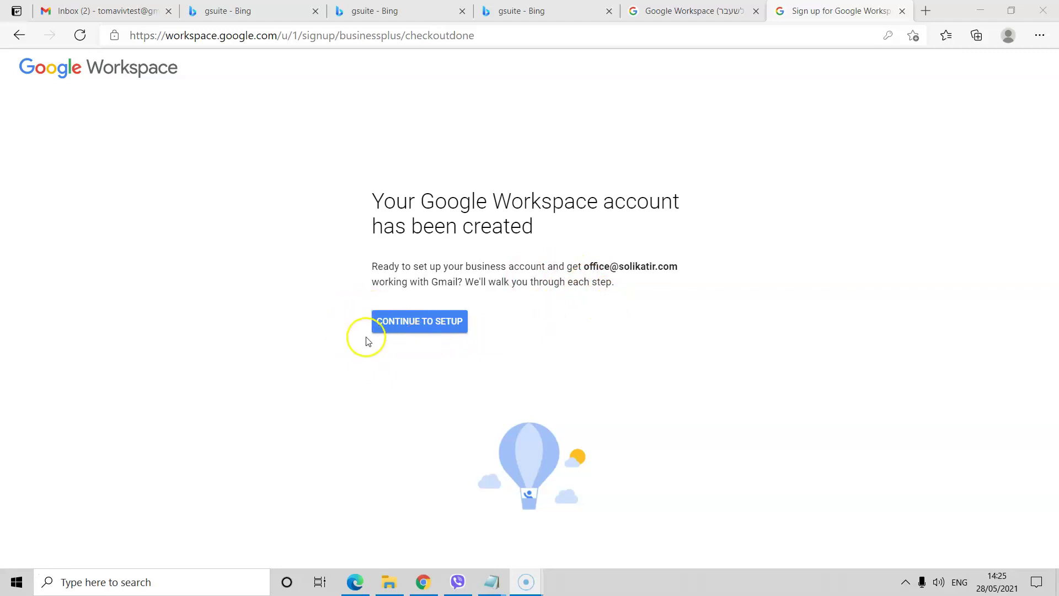
# - Continue past the setup welcome screens and start verifying the solikatir.com domain
pyautogui.click(377, 330)
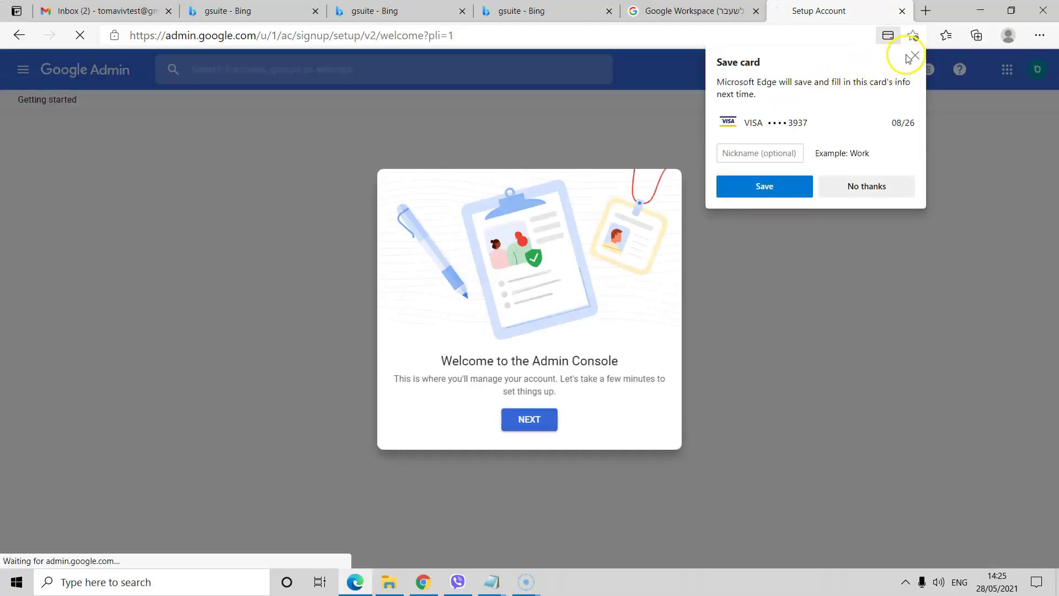
pyautogui.click(914, 56)
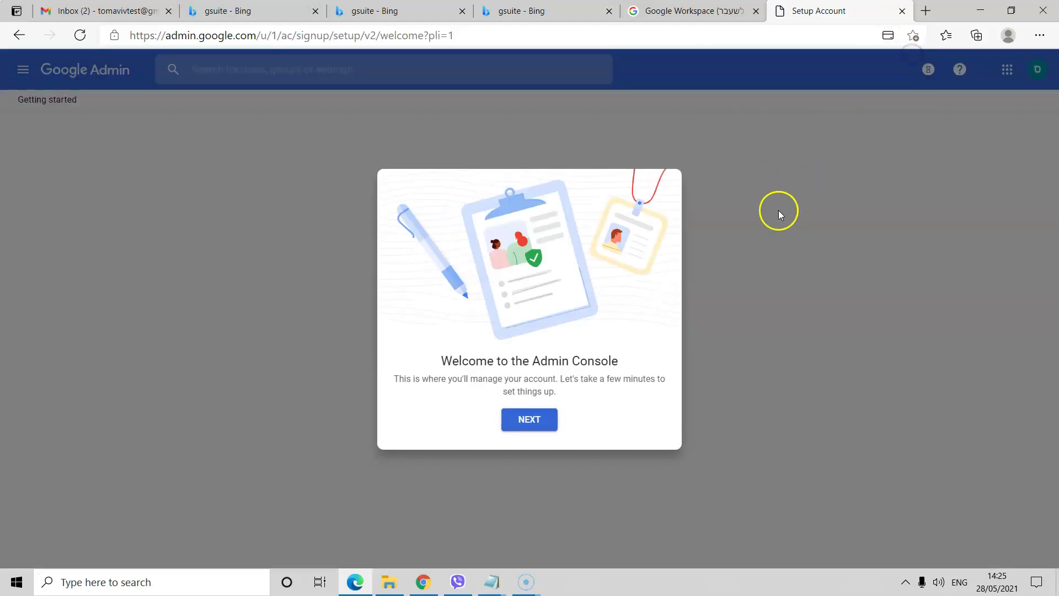
pyautogui.click(537, 422)
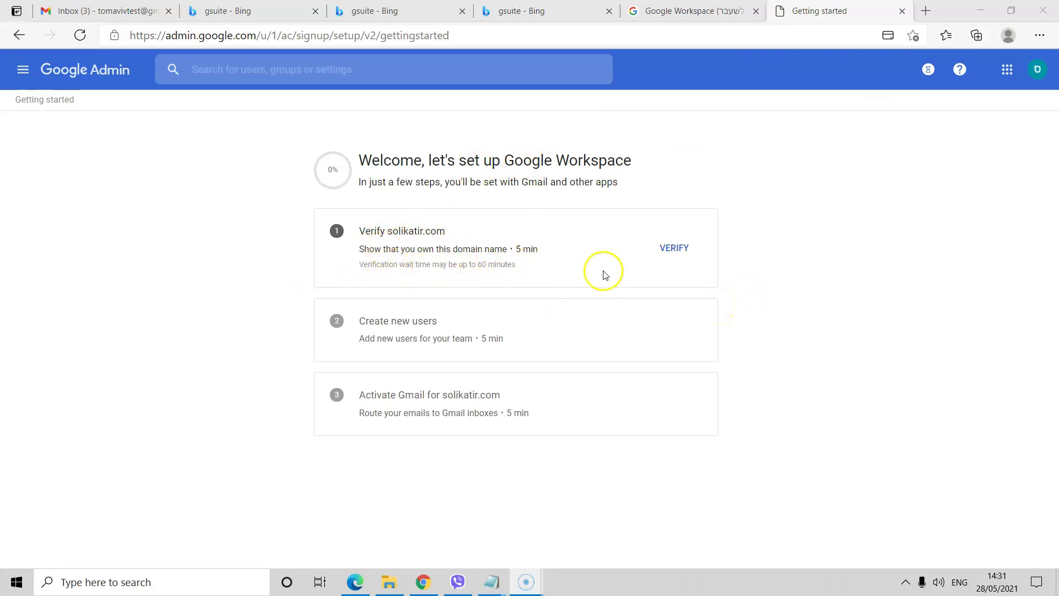
pyautogui.click(673, 250)
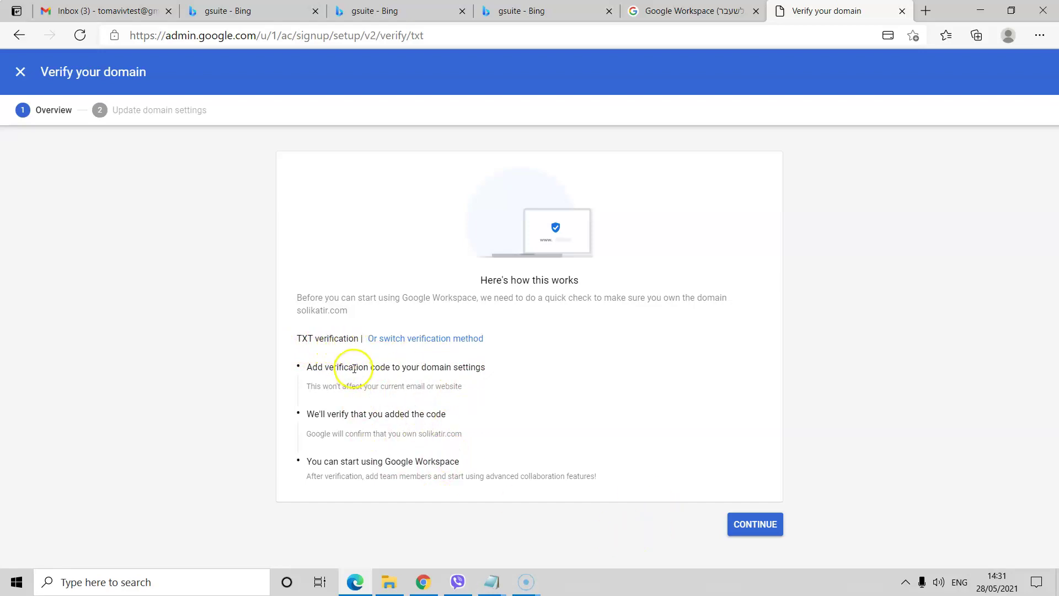
pyautogui.click(407, 339)
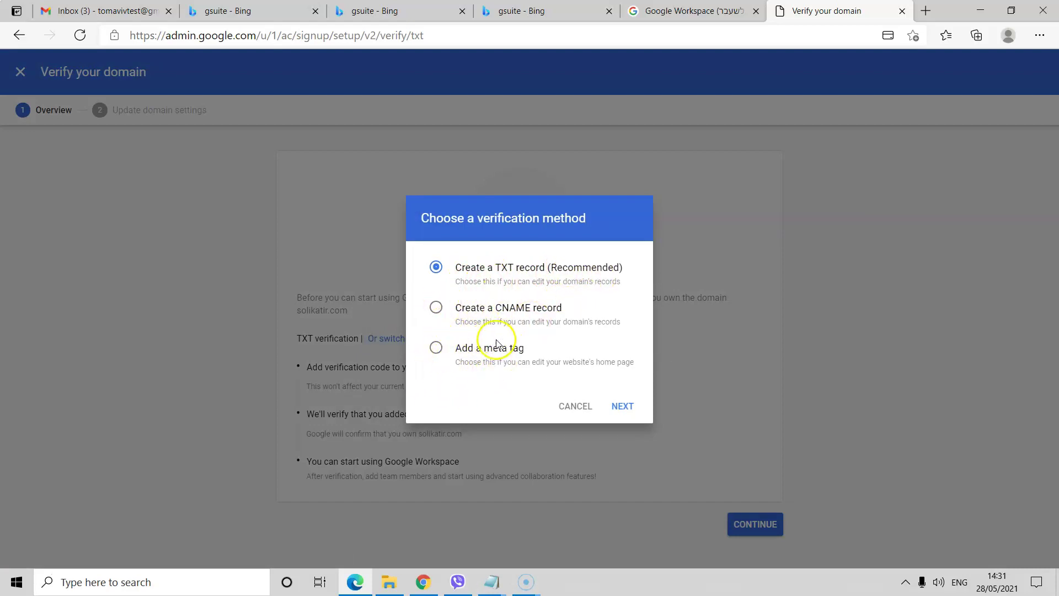
pyautogui.click(436, 307)
pyautogui.click(436, 348)
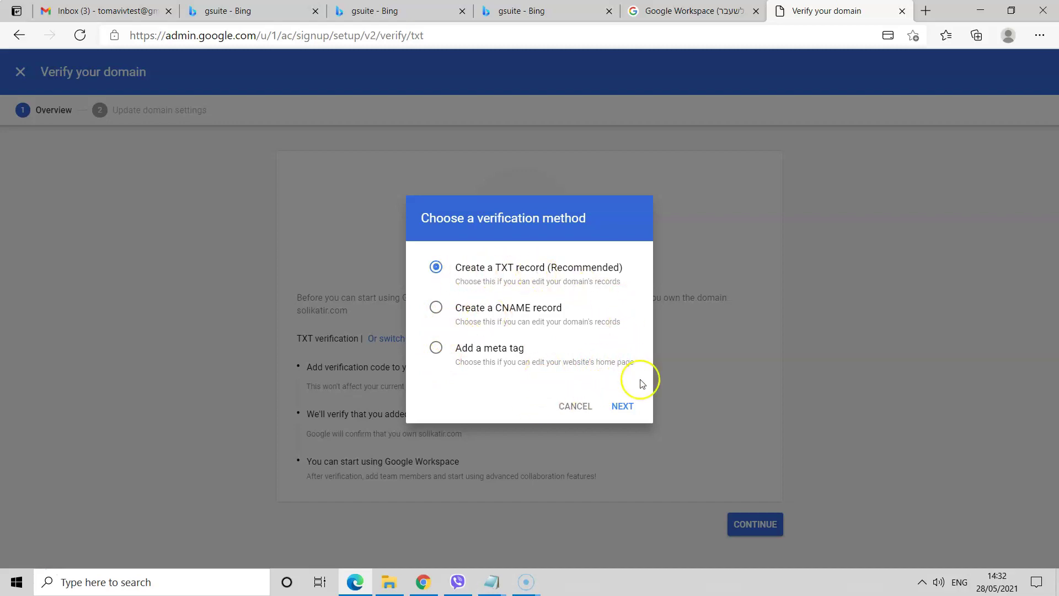
pyautogui.click(622, 407)
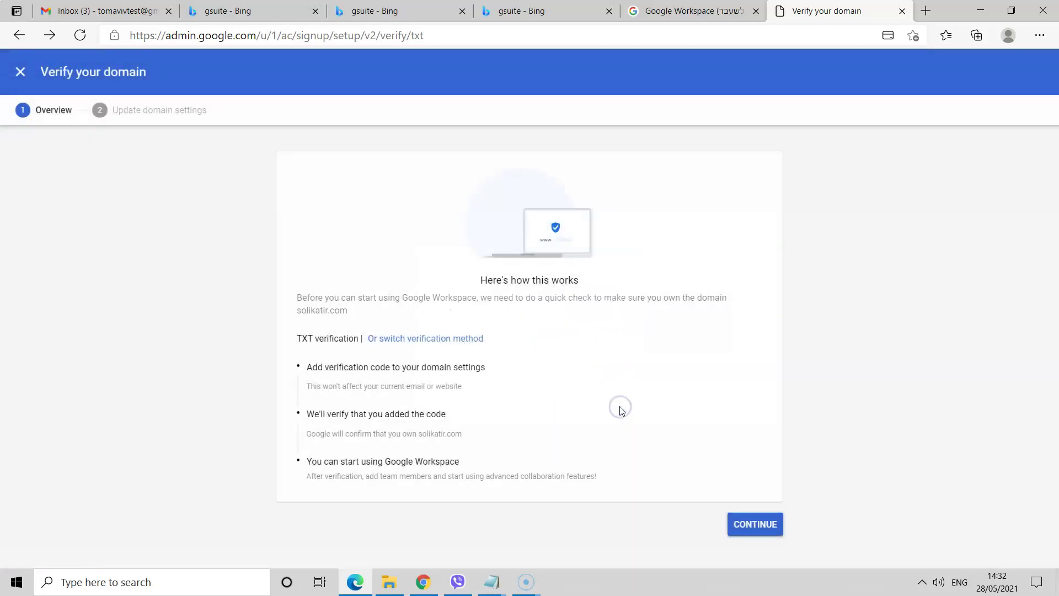
# - Read the domain-settings instructions and copy the google-site-verification TXT code
pyautogui.click(755, 525)
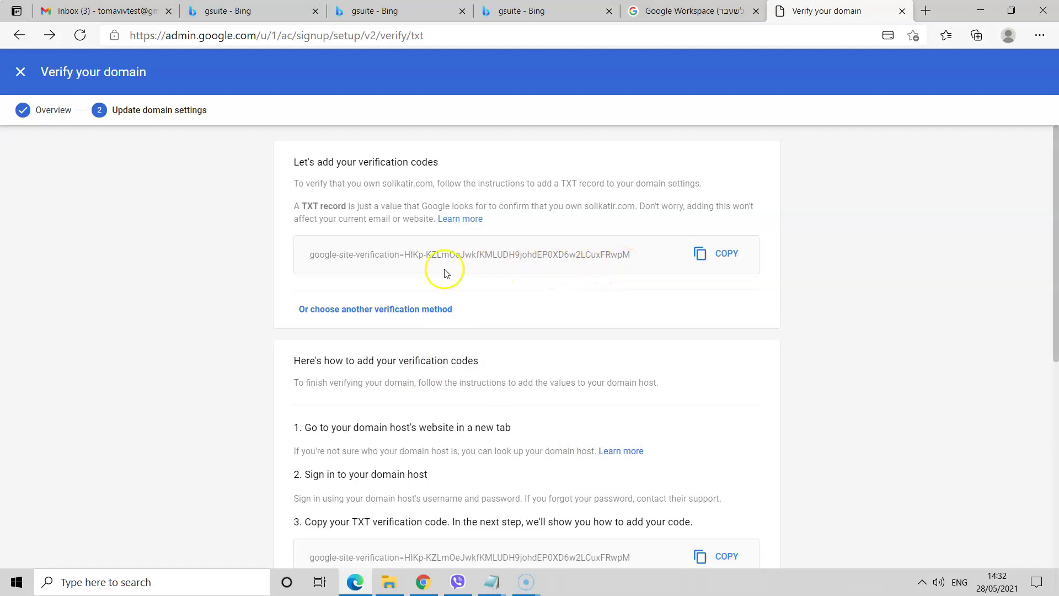
pyautogui.scroll(-3, 386, 375)
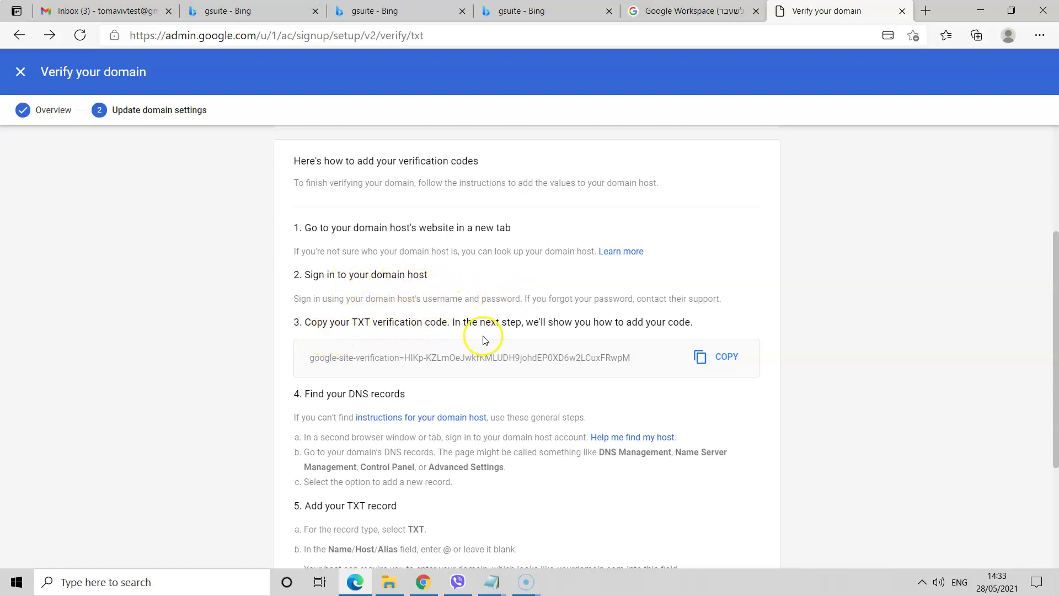
pyautogui.scroll(-1, 473, 367)
pyautogui.scroll(1, 473, 366)
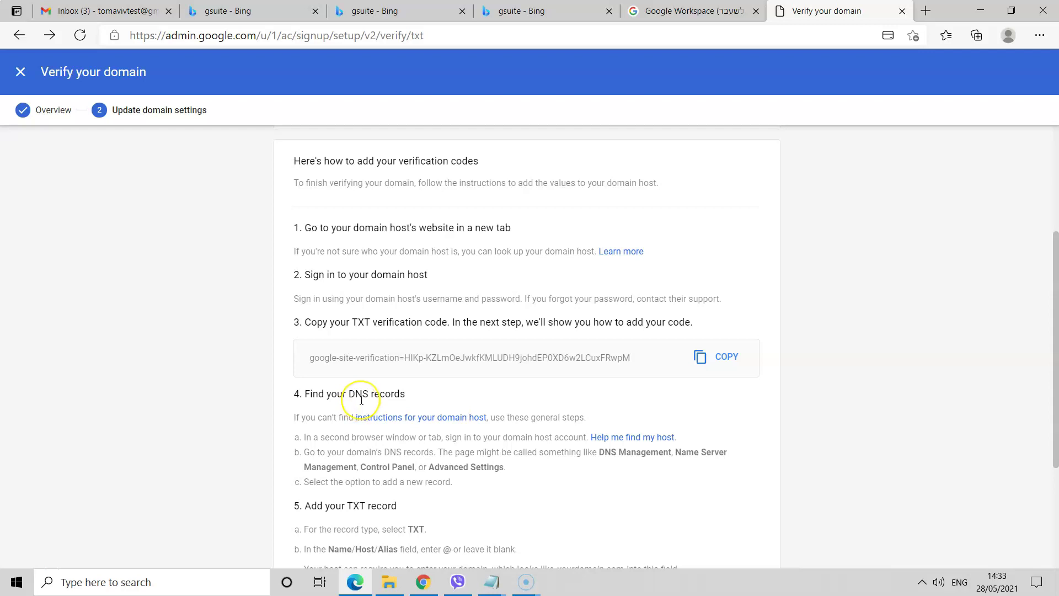
pyautogui.scroll(1, 361, 400)
pyautogui.scroll(-2, 361, 400)
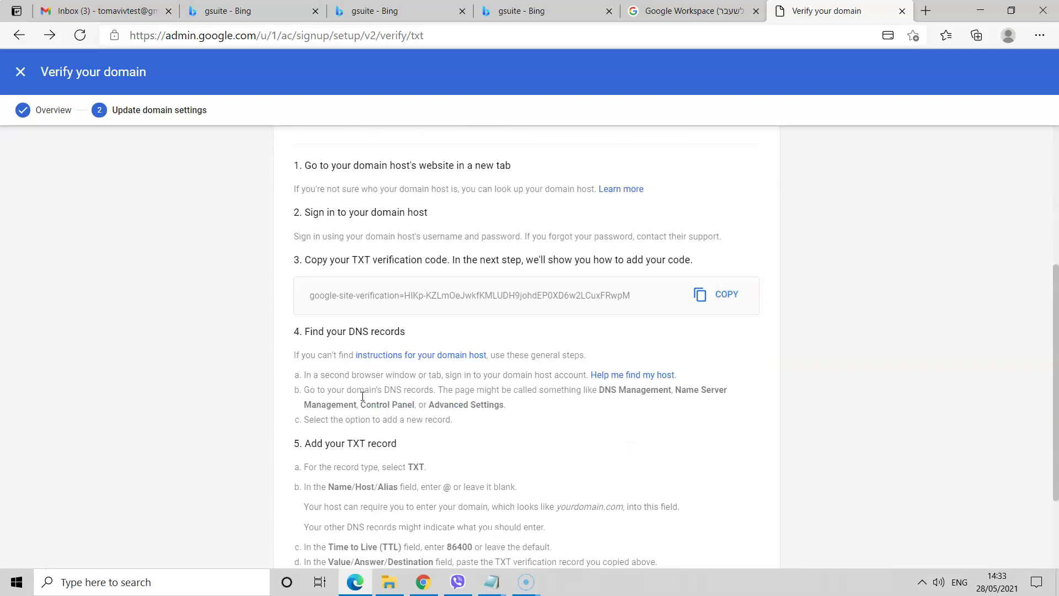
pyautogui.scroll(-3, 366, 390)
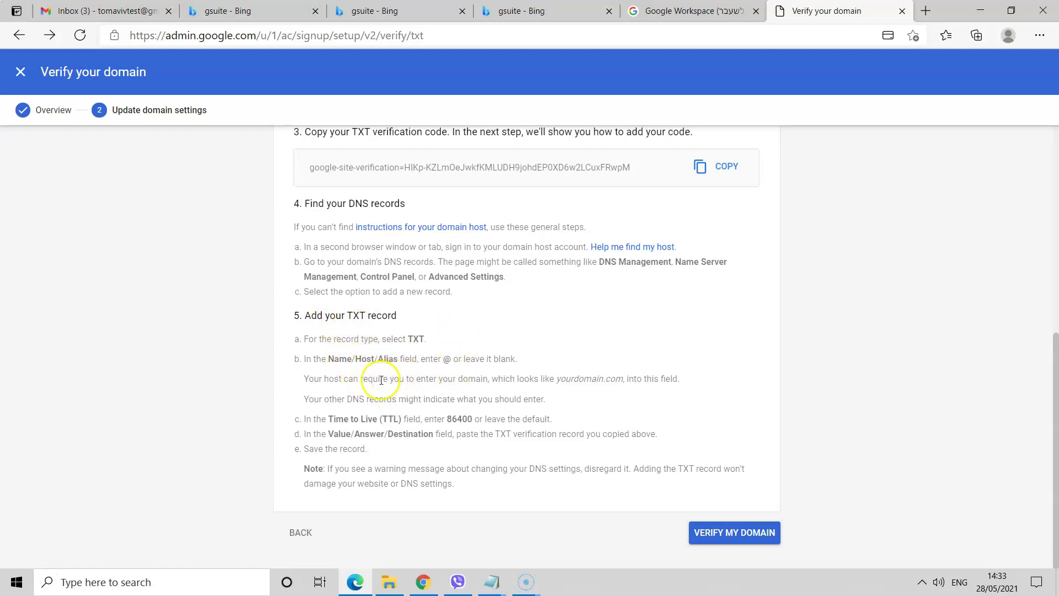
pyautogui.scroll(3, 400, 396)
pyautogui.scroll(-3, 400, 395)
pyautogui.scroll(1, 400, 395)
pyautogui.scroll(1, 400, 396)
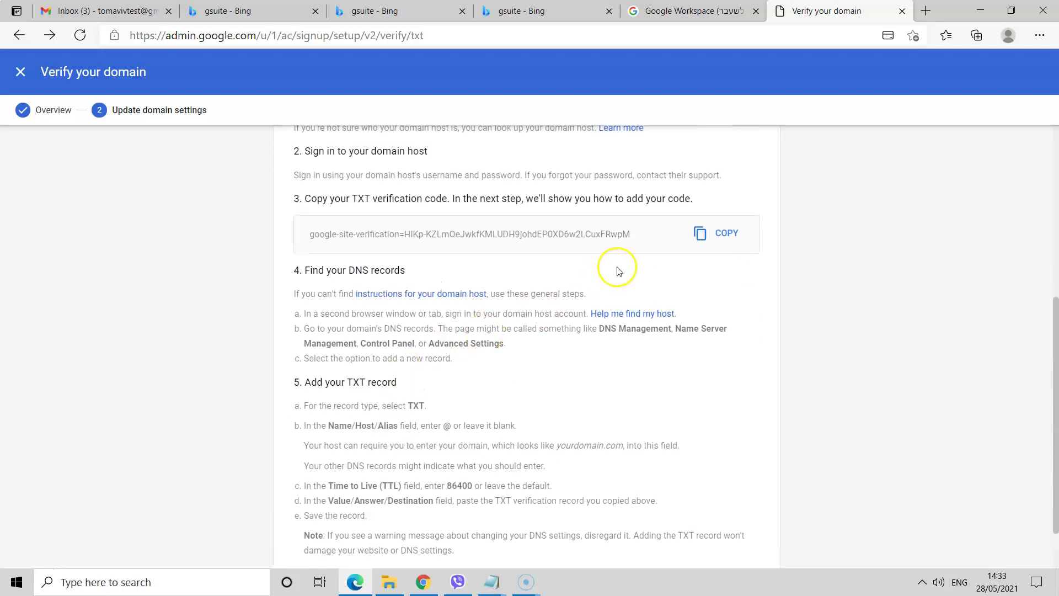
pyautogui.click(699, 236)
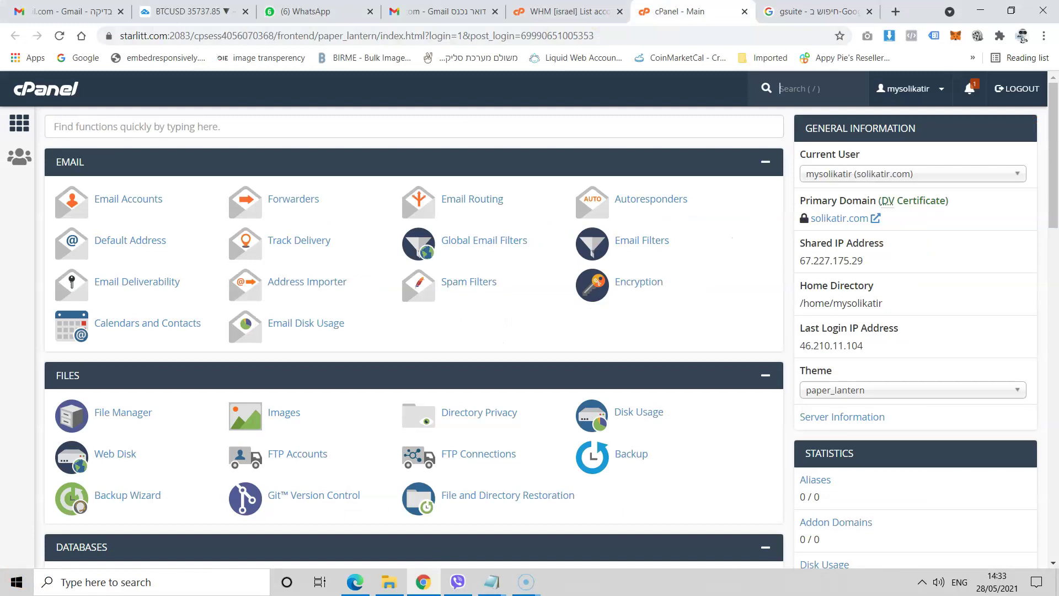
# - Bring the Domains tools on the solikatir.com cPanel home page into view
pyautogui.scroll(-6, 343, 349)
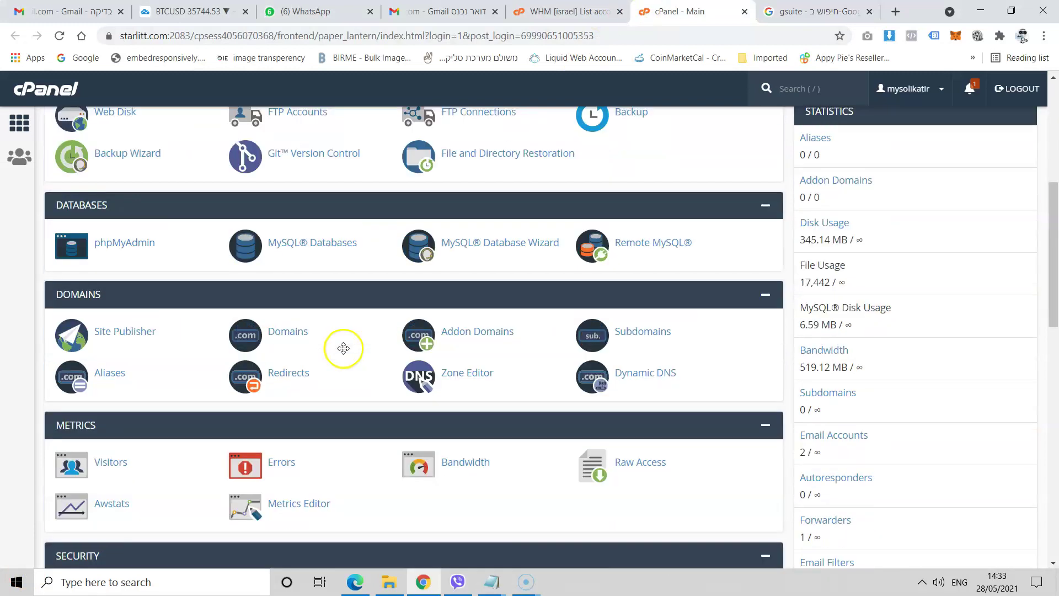
pyautogui.scroll(-4, 343, 348)
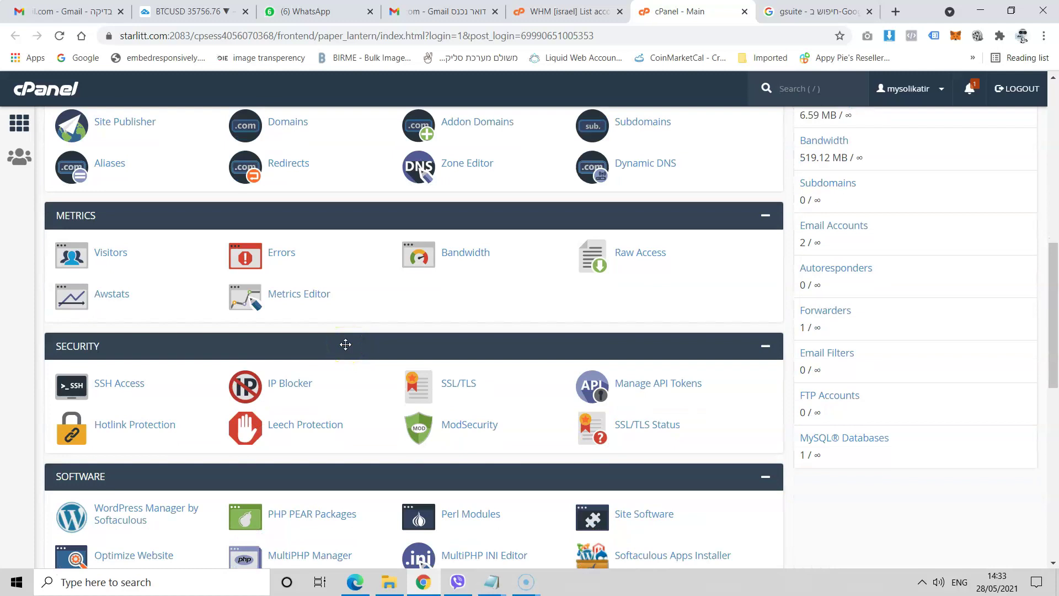
pyautogui.scroll(1, 346, 345)
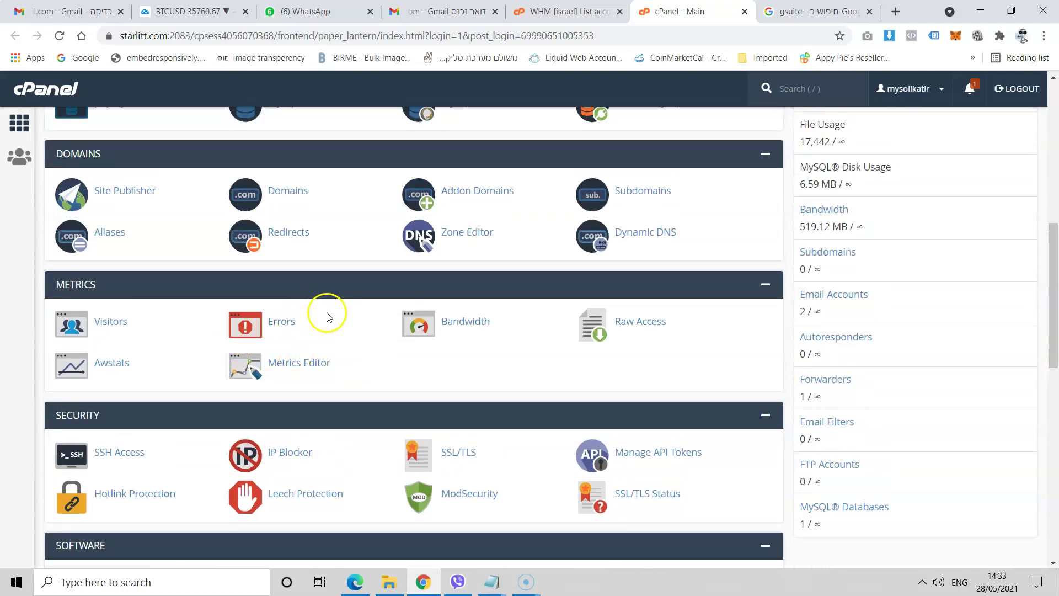
pyautogui.scroll(1, 355, 281)
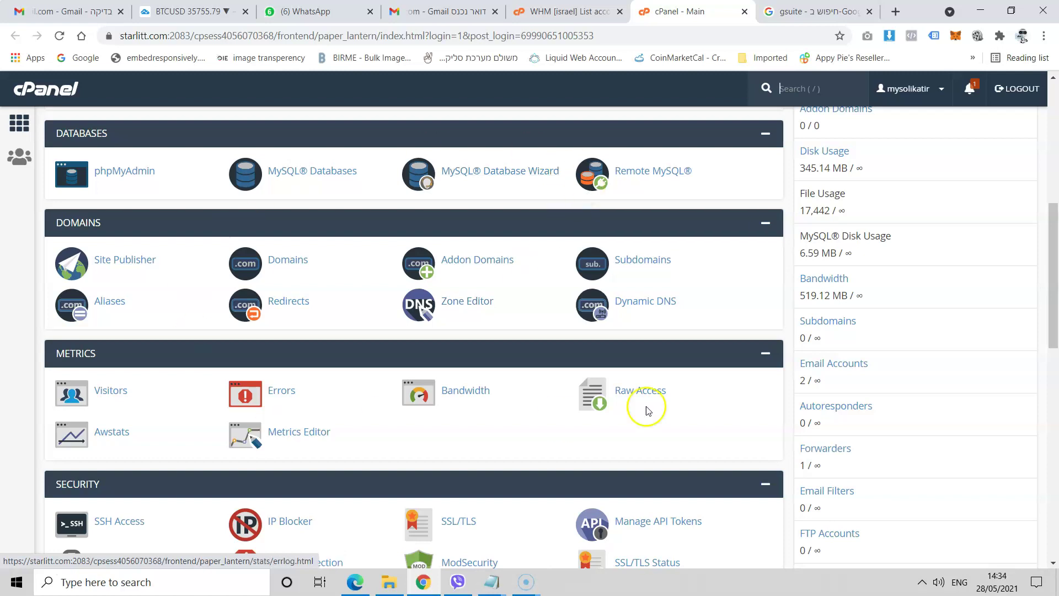
pyautogui.click(384, 276)
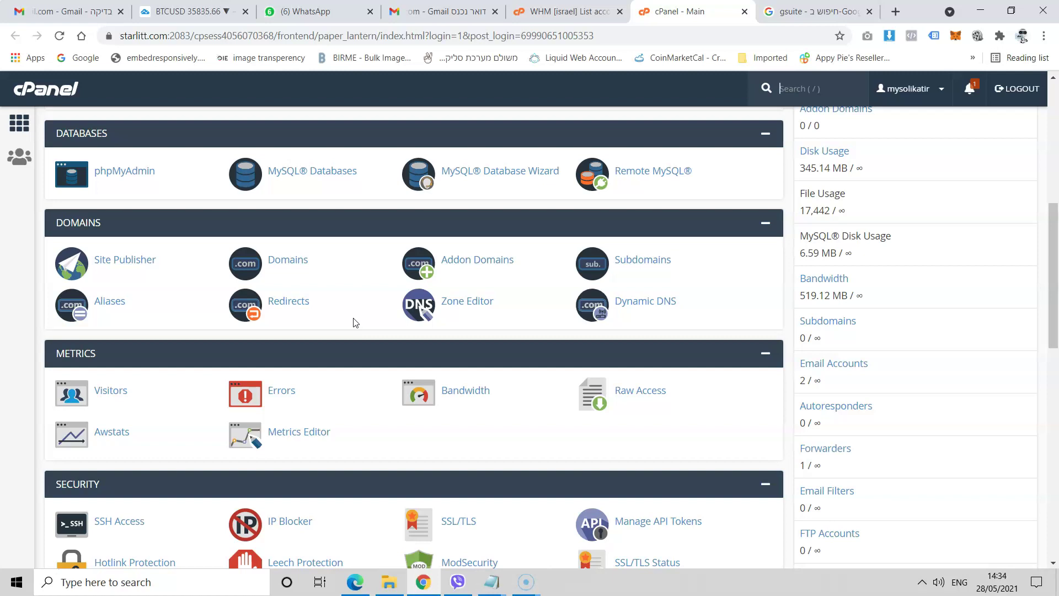
pyautogui.click(380, 349)
# - In Zone Editor, manage solikatir.com, filter to TXT records and add a new record
pyautogui.click(457, 307)
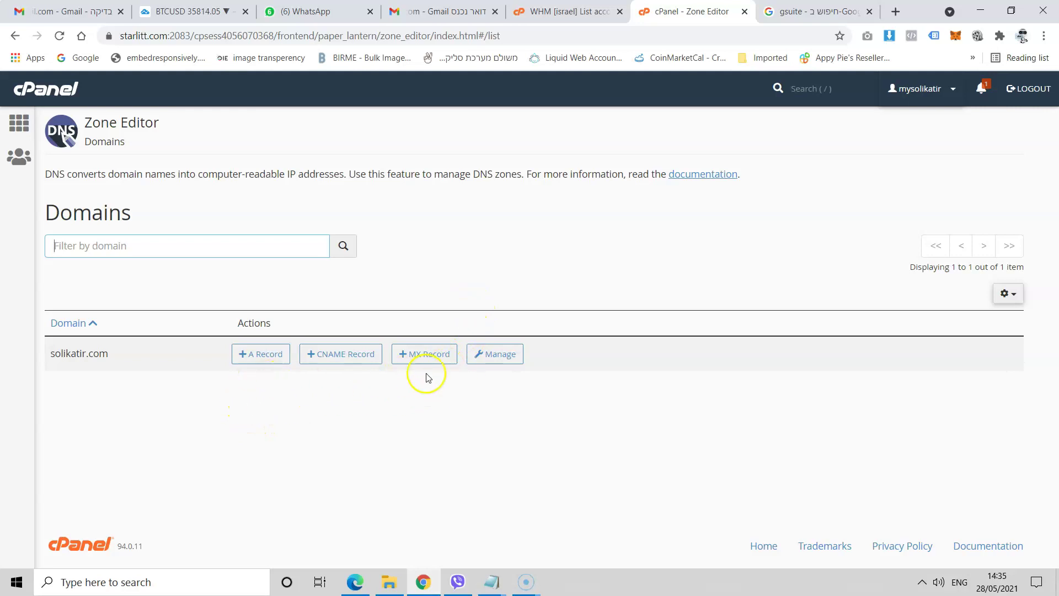
pyautogui.click(485, 356)
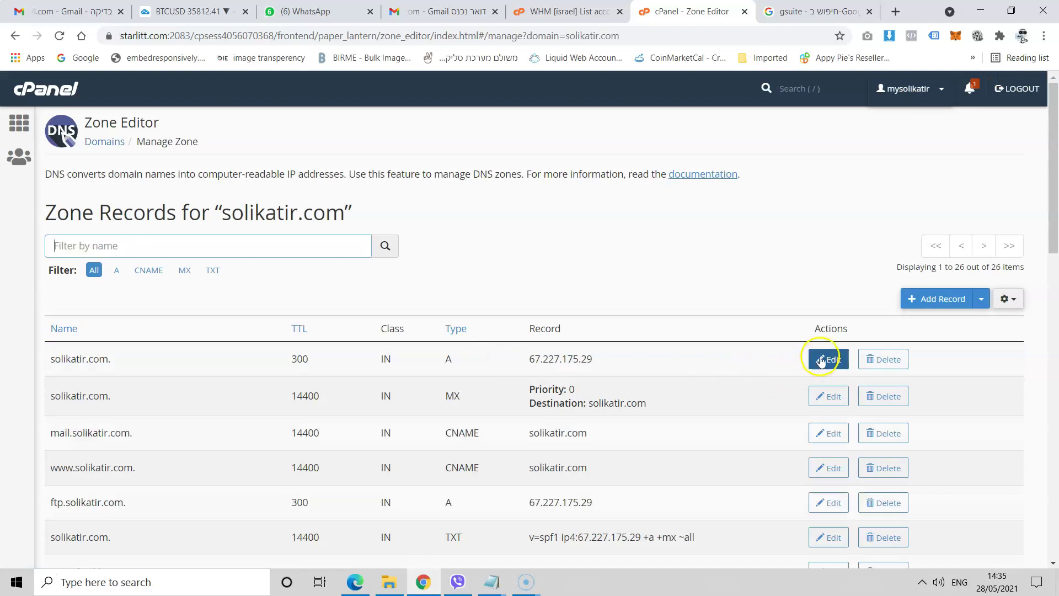
pyautogui.click(212, 278)
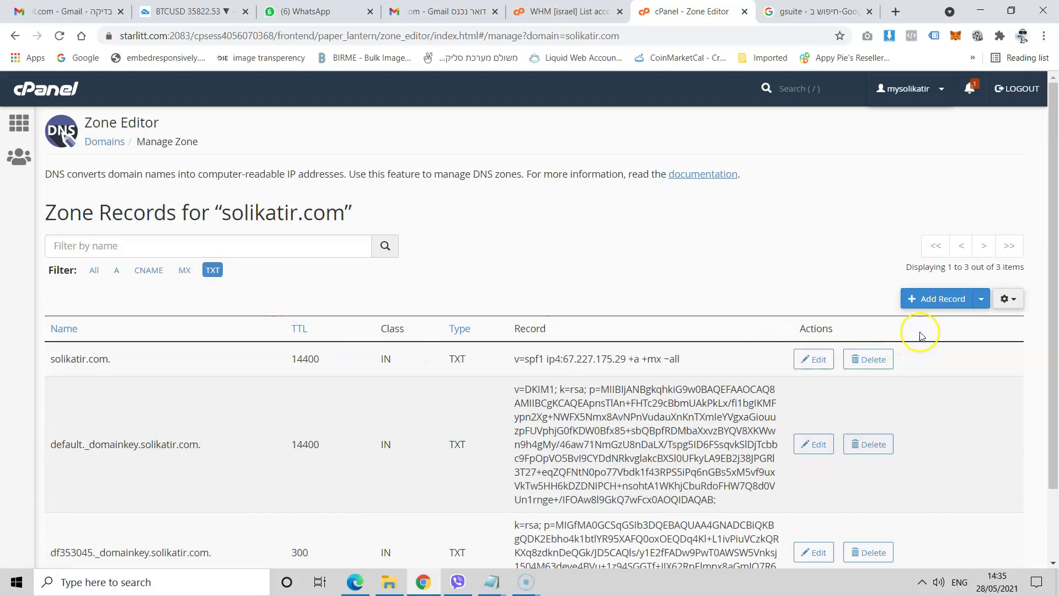
pyautogui.click(932, 299)
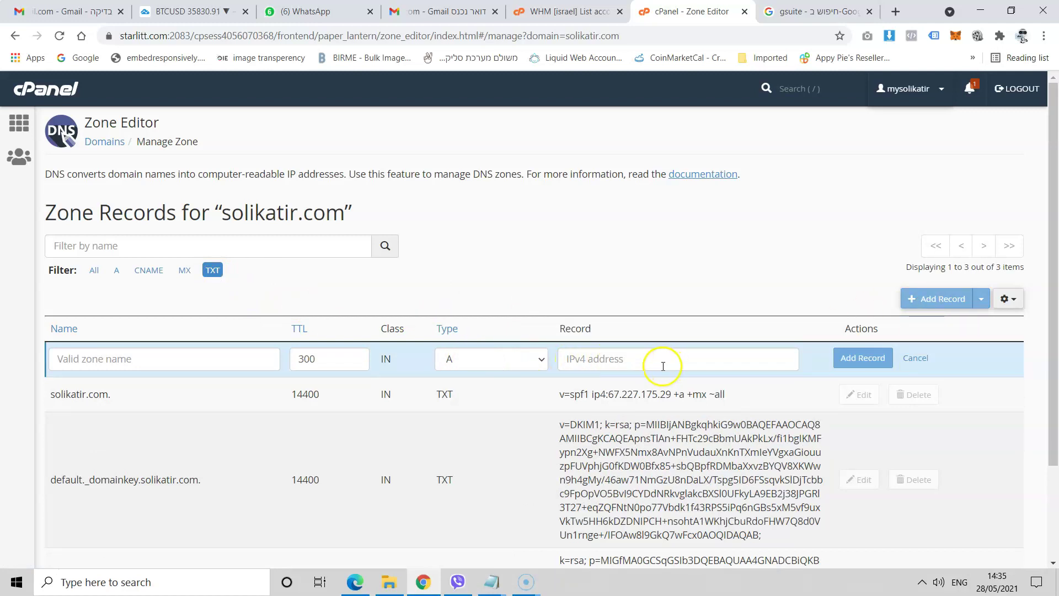
# - Set the new record's type to TXT and paste the Google verification code as its value
pyautogui.rightClick(591, 357)
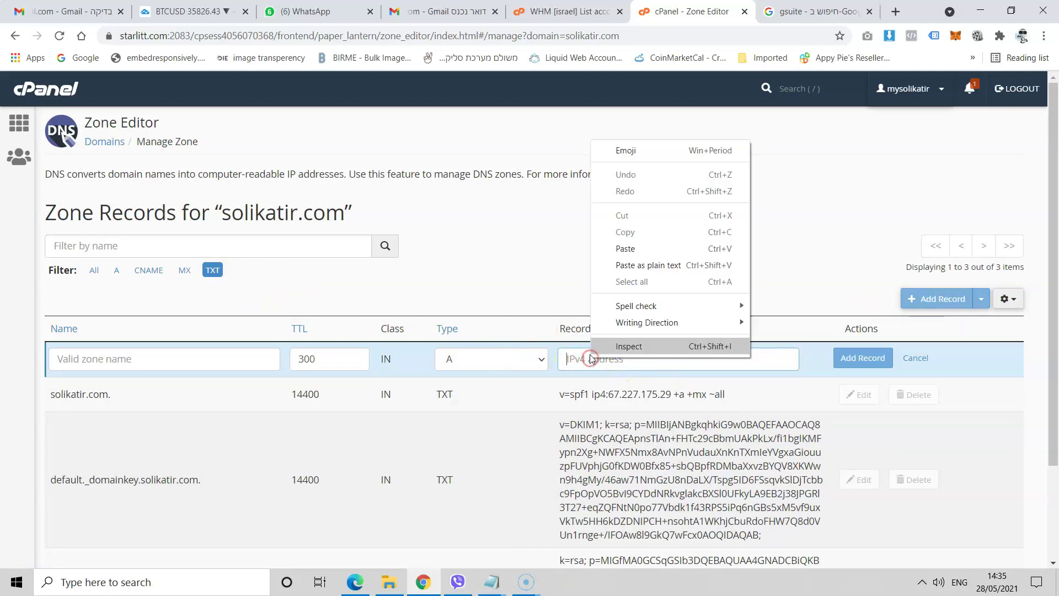
pyautogui.click(626, 248)
pyautogui.click(618, 359)
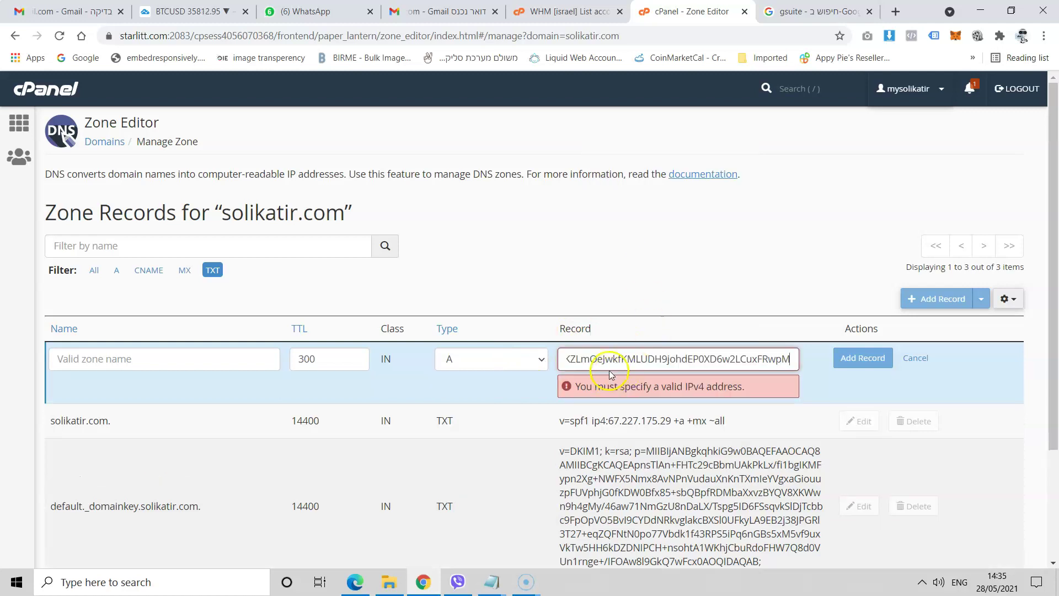
pyautogui.click(651, 359)
pyautogui.moveTo(709, 363); pyautogui.dragTo(553, 358)
pyautogui.click(606, 360)
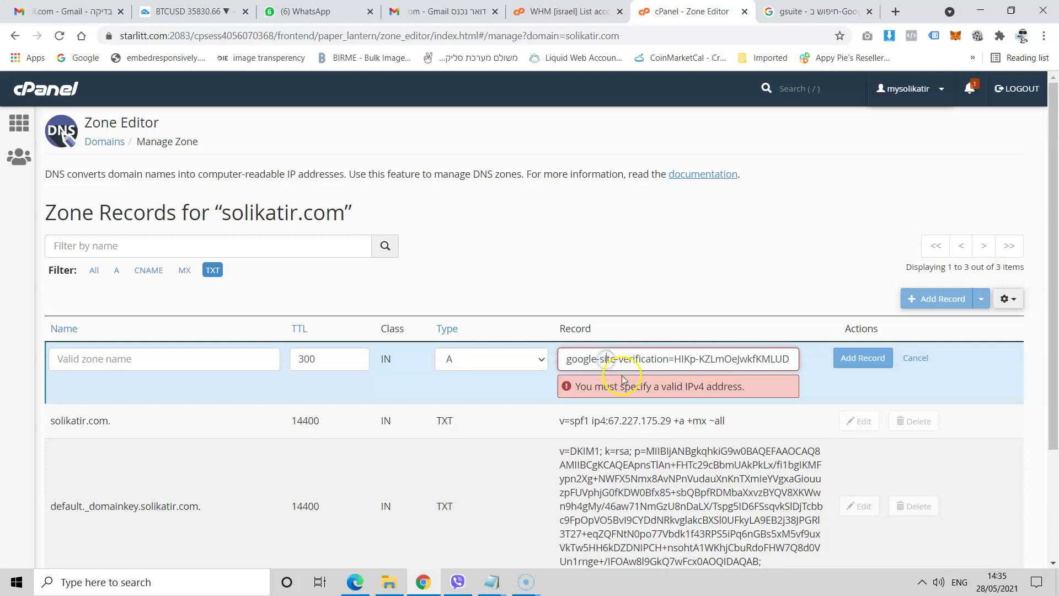
pyautogui.click(518, 369)
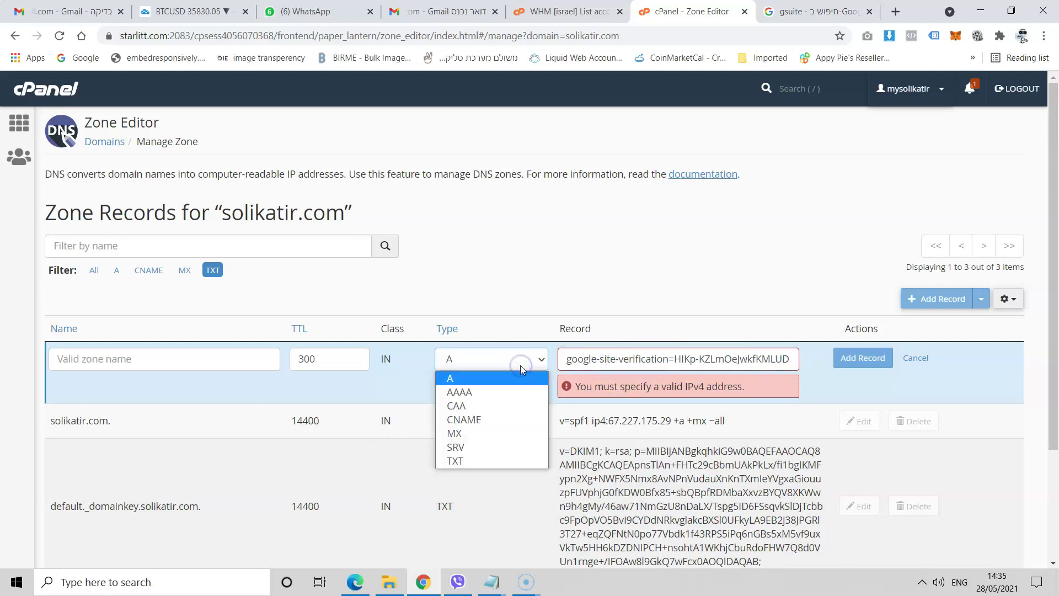
pyautogui.click(455, 461)
pyautogui.rightClick(589, 360)
pyautogui.click(624, 251)
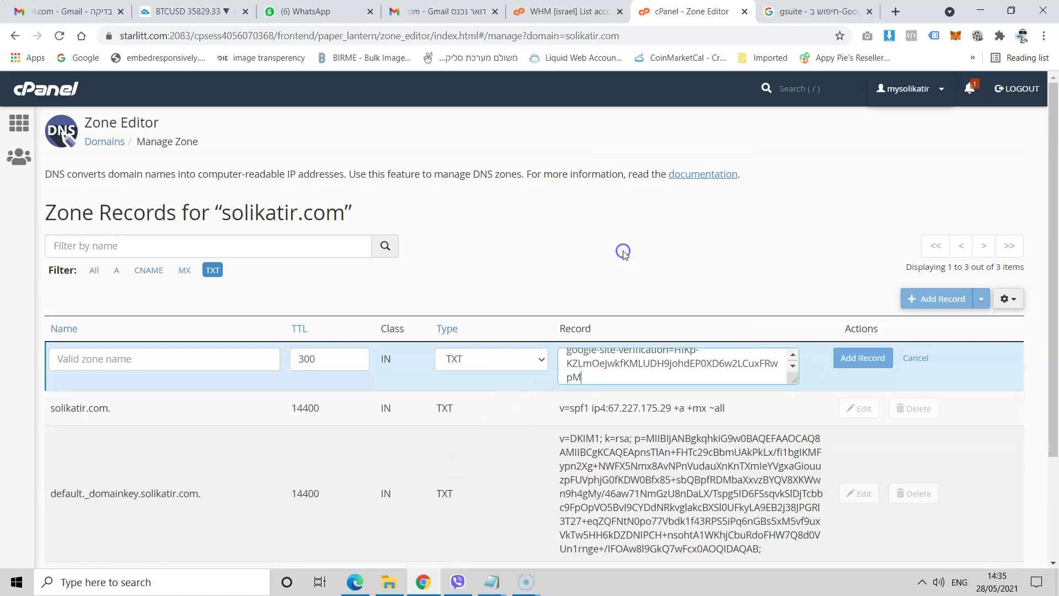
# - Return to Google's TXT verification instructions, closing the Workspace pricing page
pyautogui.scroll(1, 604, 370)
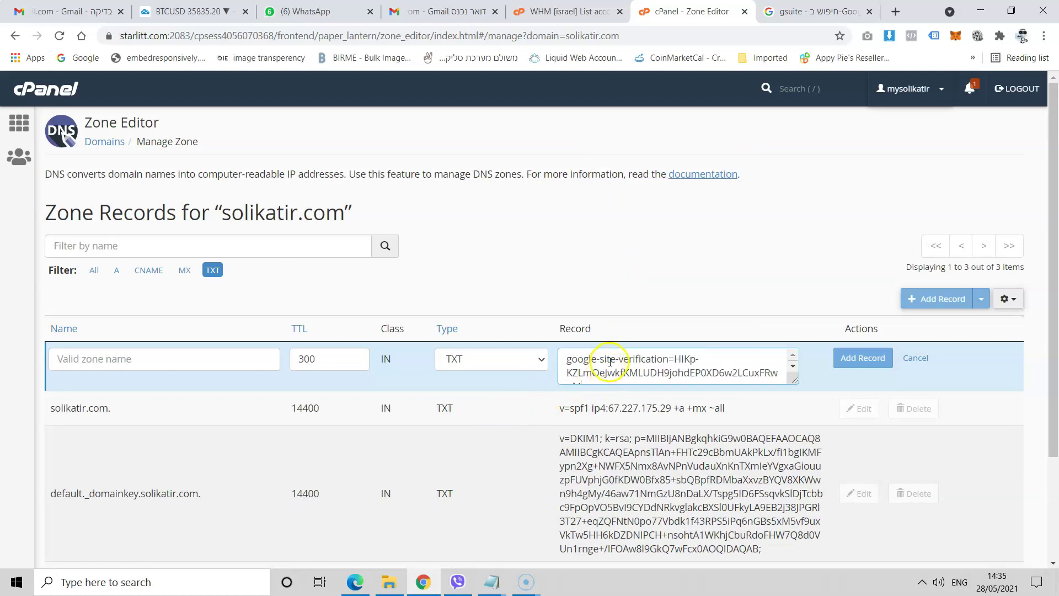
pyautogui.click(356, 583)
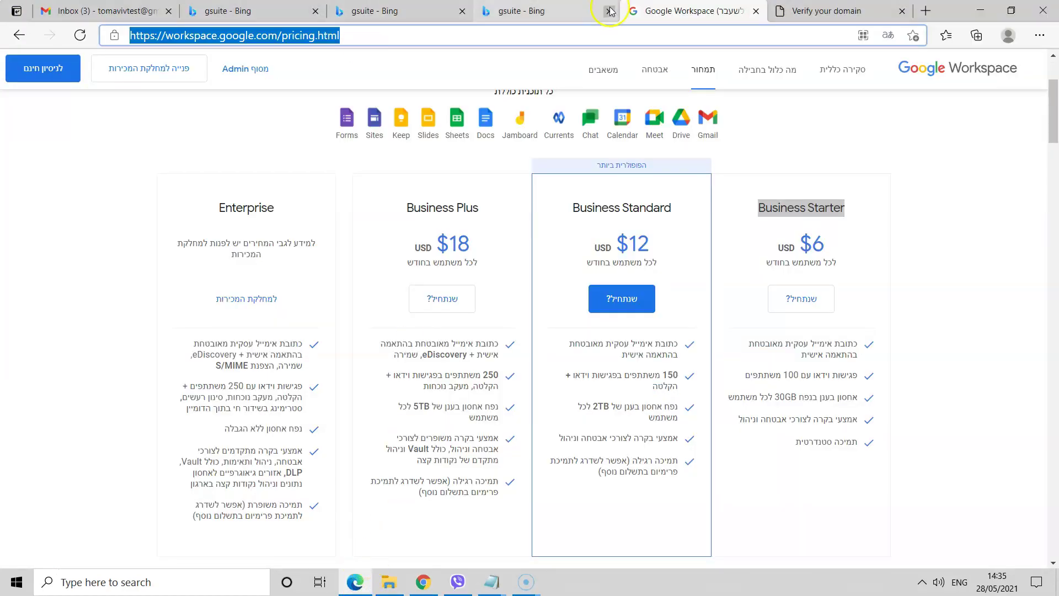
pyautogui.click(756, 11)
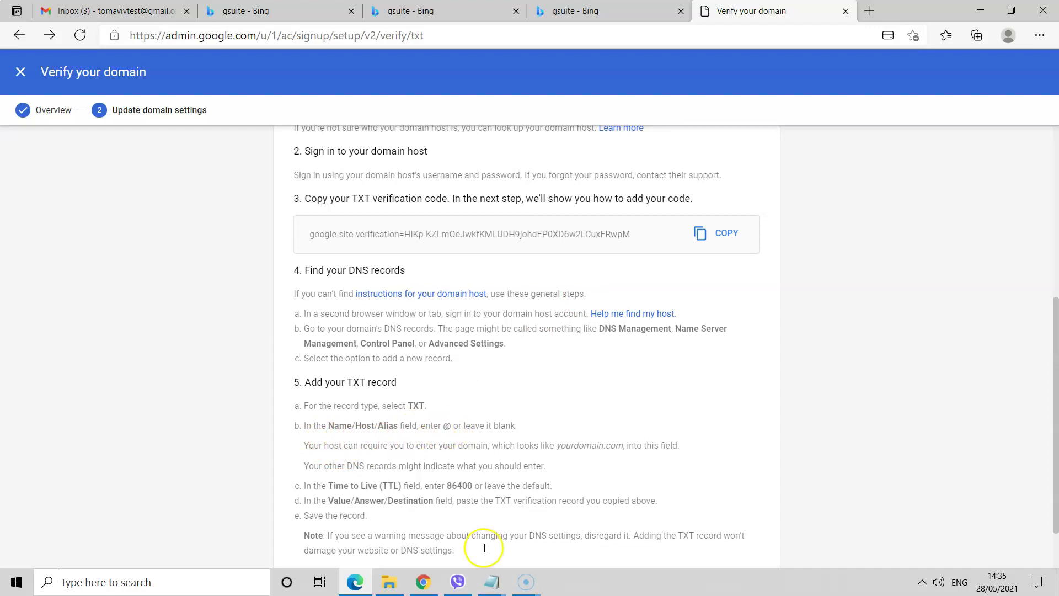
# - Clear the rejected @.solikatir.com. name from the new TXT record in the Zone Editor
pyautogui.click(423, 582)
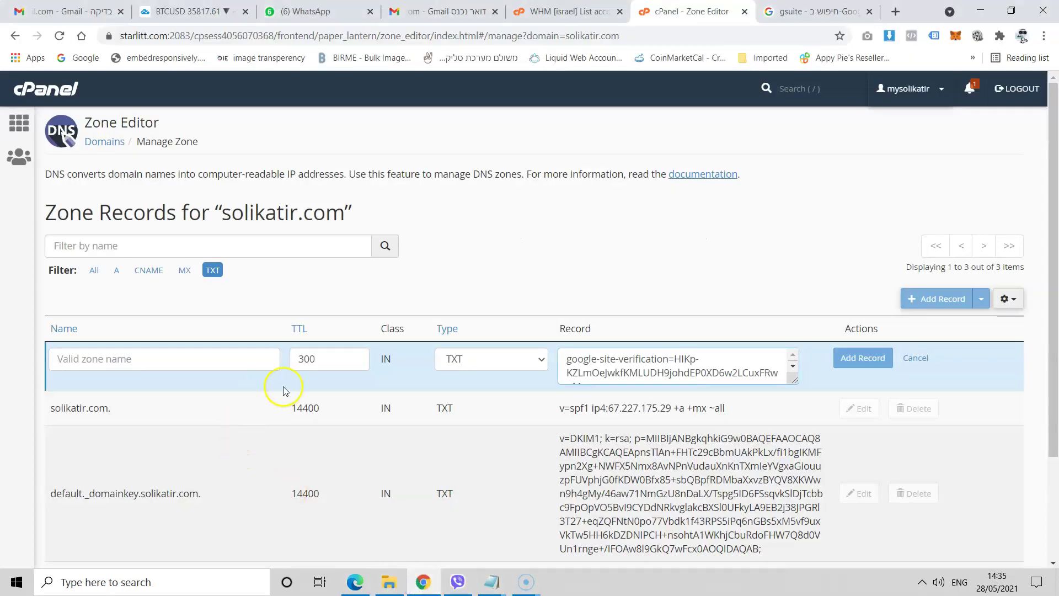
pyautogui.click(191, 366)
pyautogui.write('@')
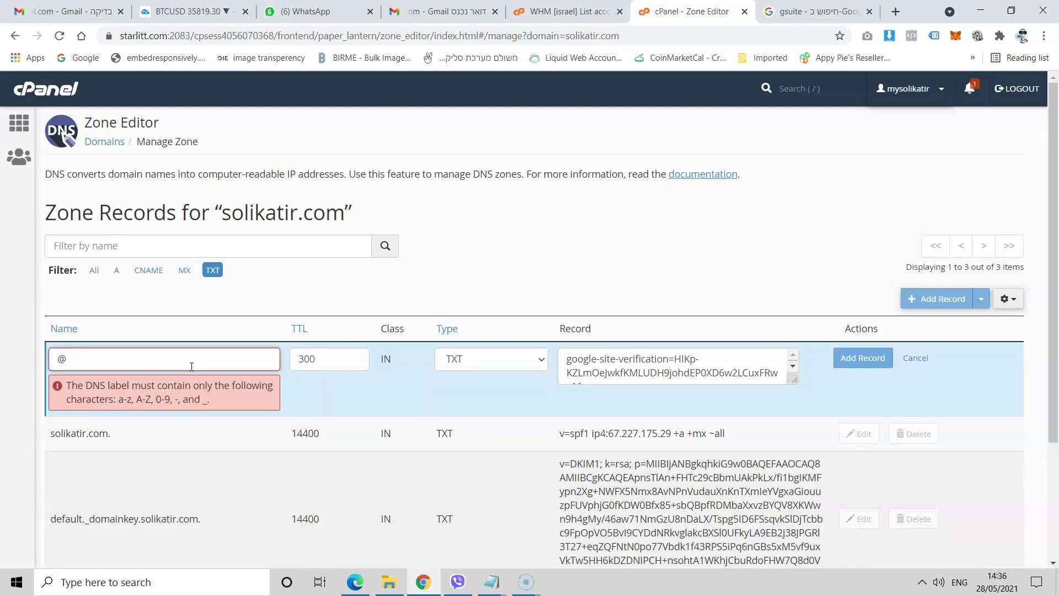
pyautogui.click(316, 397)
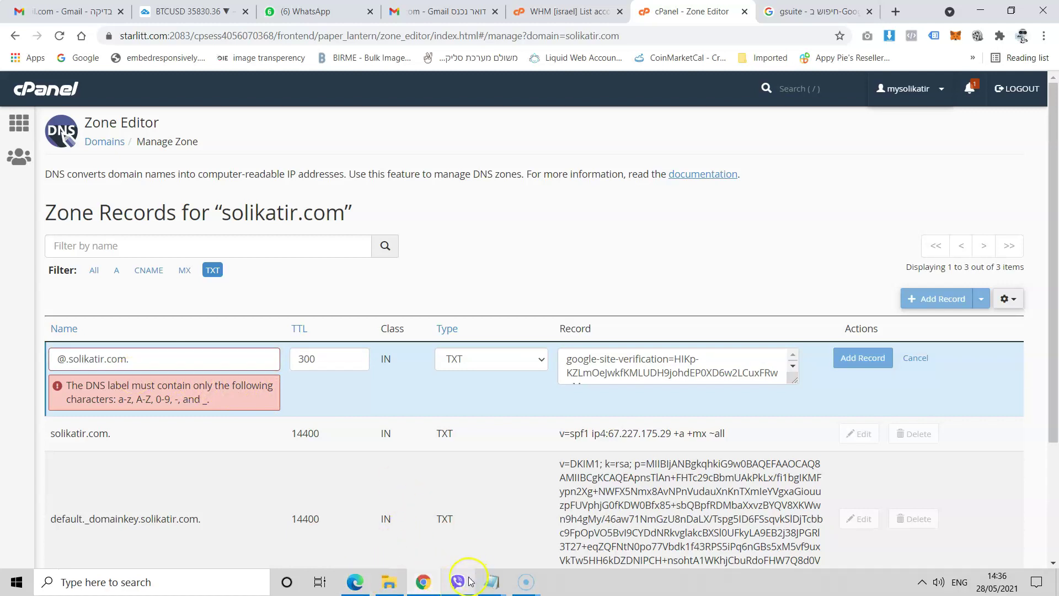
pyautogui.click(356, 584)
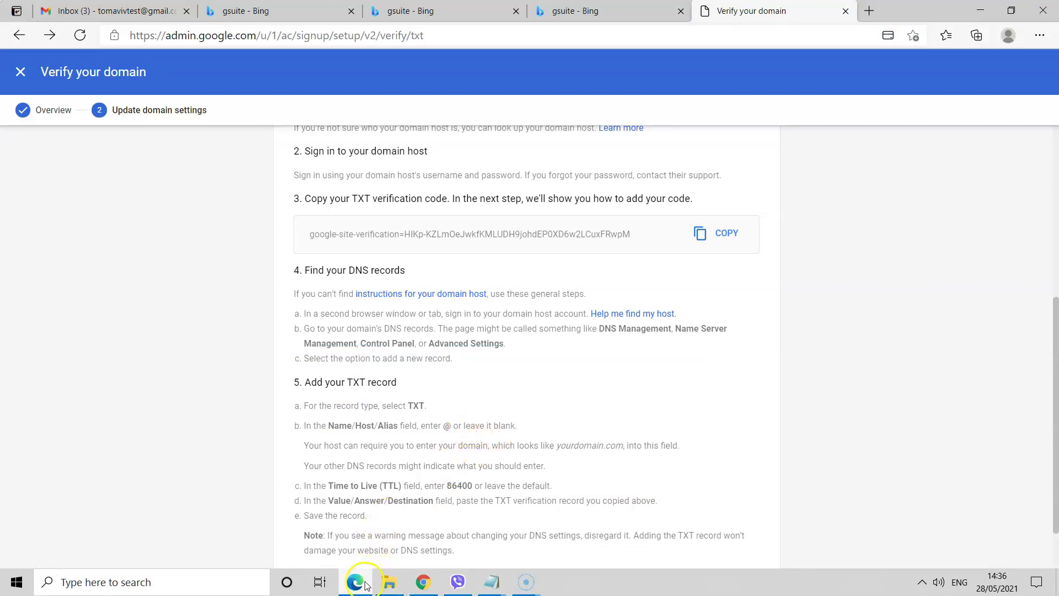
pyautogui.click(356, 583)
pyautogui.tripleClick(119, 359)
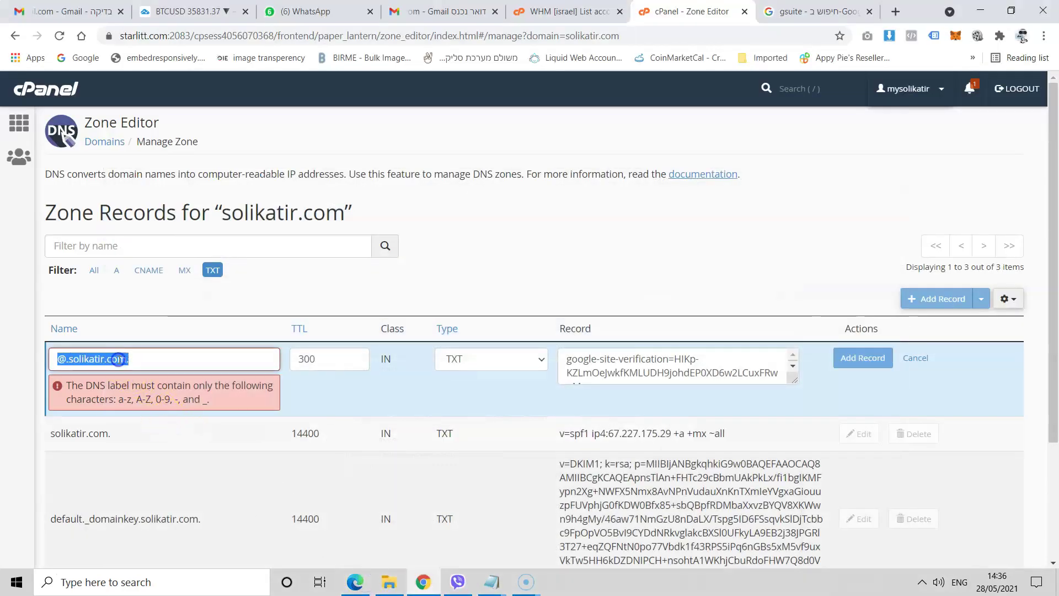
pyautogui.press('BackSpace')
pyautogui.click(322, 387)
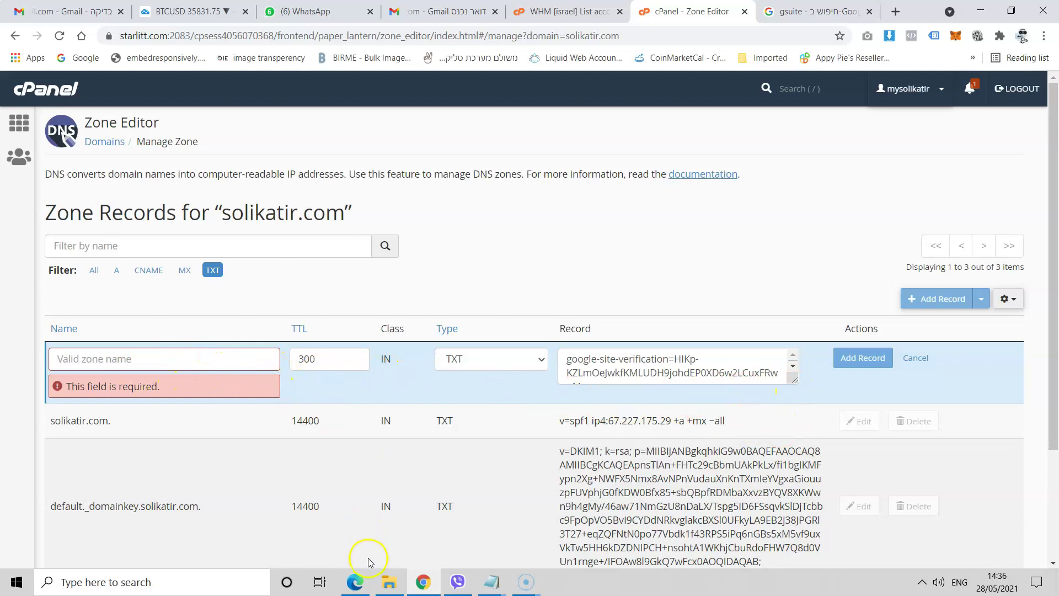
# - Check Google's verification instructions, then begin entering solikatir.com as the TXT record name
pyautogui.click(354, 582)
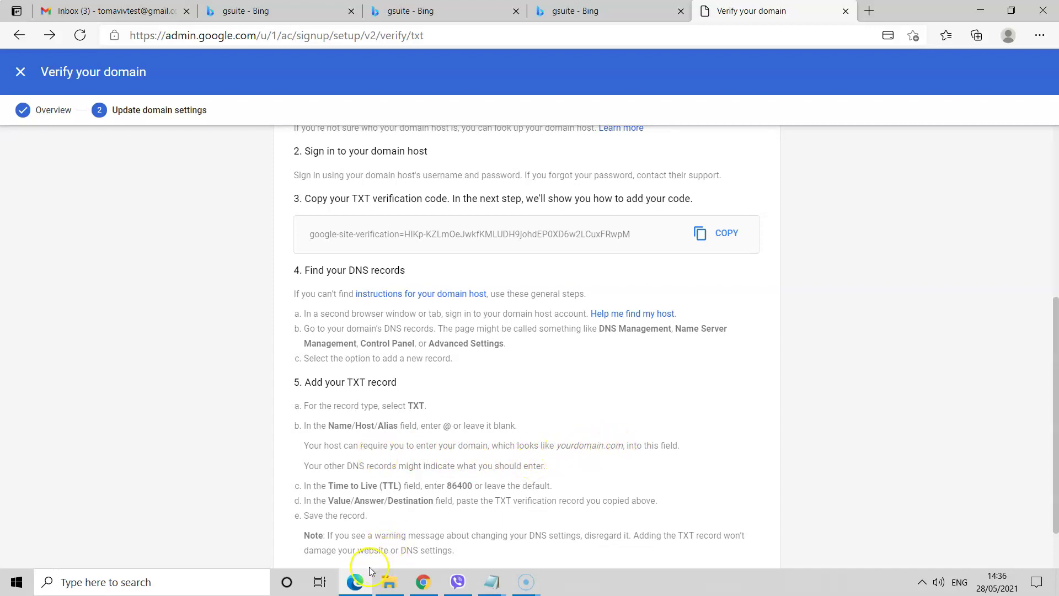
pyautogui.click(356, 581)
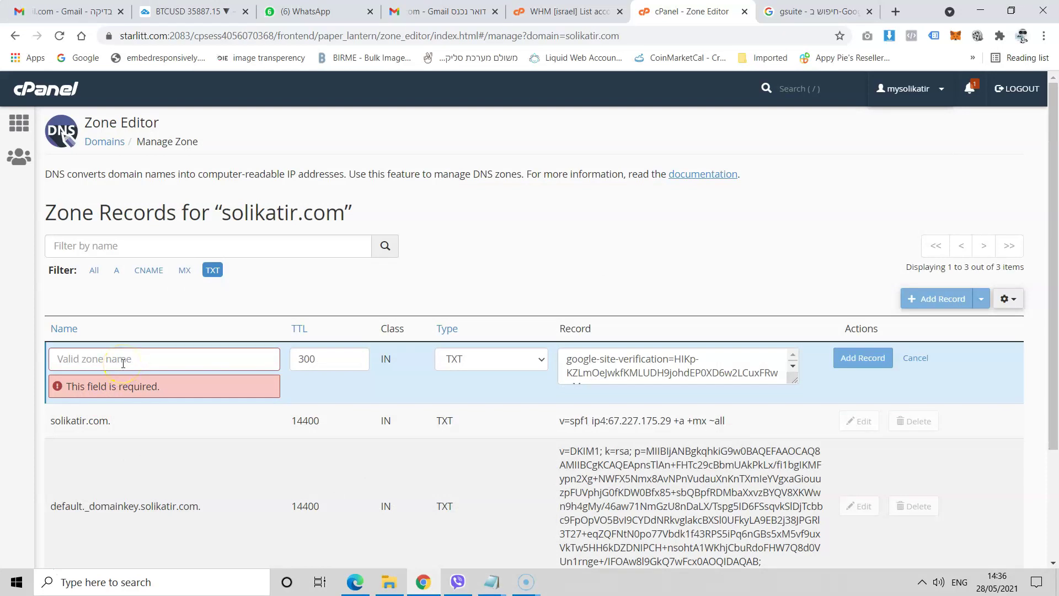
pyautogui.click(136, 353)
pyautogui.write('S')
pyautogui.press('BackSpace')
pyautogui.write('s')
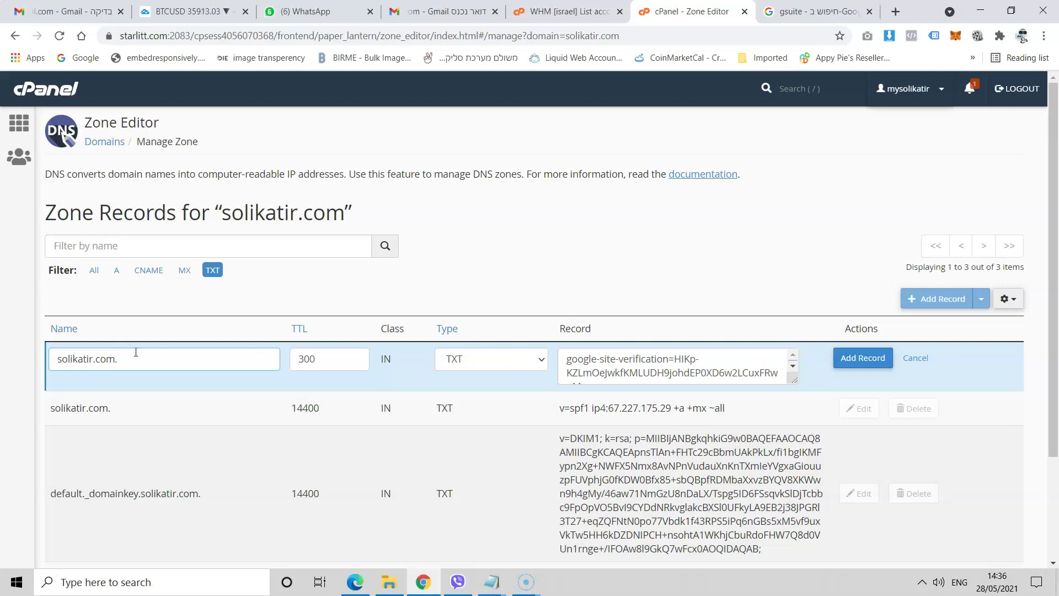
# - Finish the name as solikatir.com., add the verification TXT record, and return to Verify your domain
pyautogui.write('olikatir.com.')
pyautogui.click(110, 377)
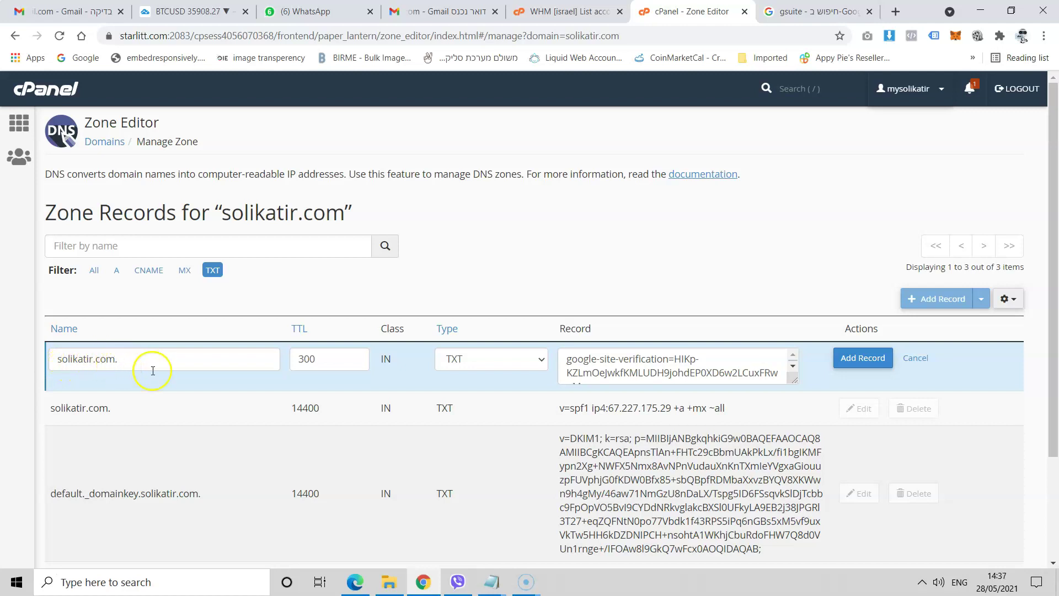
pyautogui.click(859, 360)
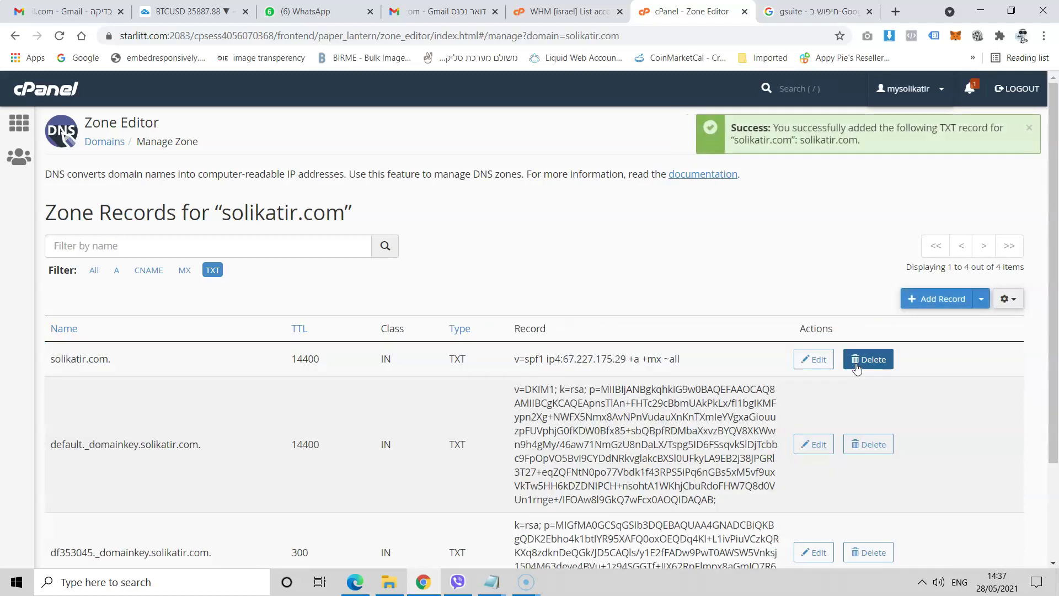
pyautogui.click(347, 588)
pyautogui.scroll(-2, 375, 414)
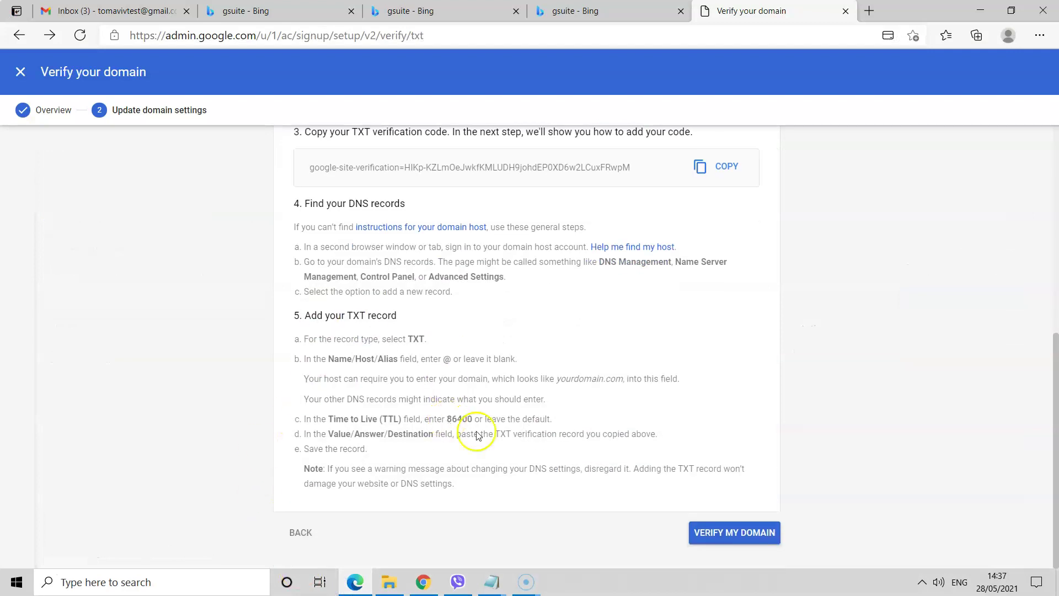
# - Run VERIFY MY DOMAIN for solikatir.com on Google's Verify your domain page
pyautogui.click(725, 534)
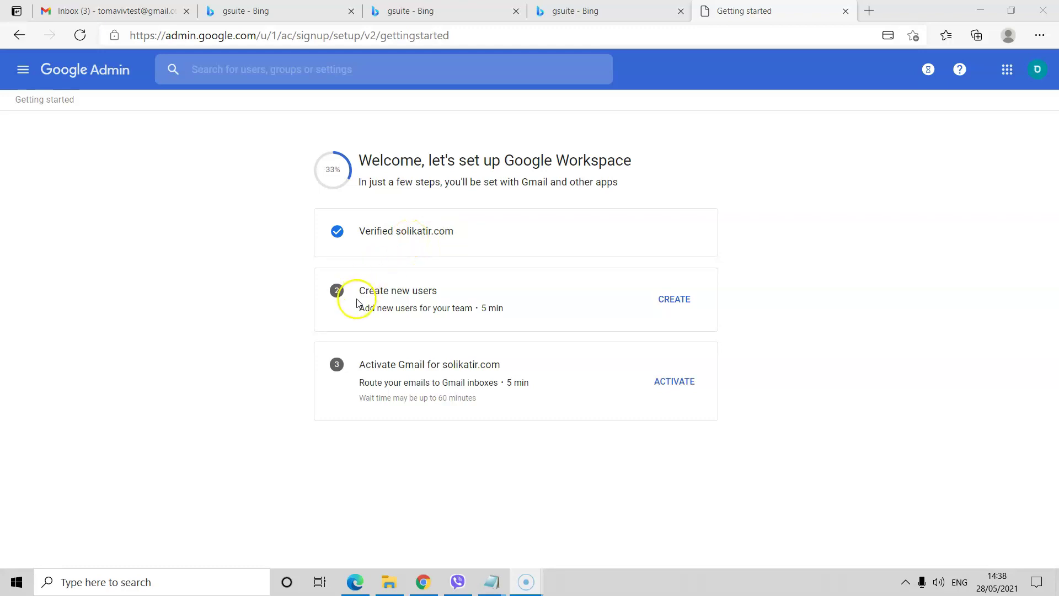
# - Open the Create new users wizard until its Add users step shows a blank new-user form
pyautogui.click(676, 299)
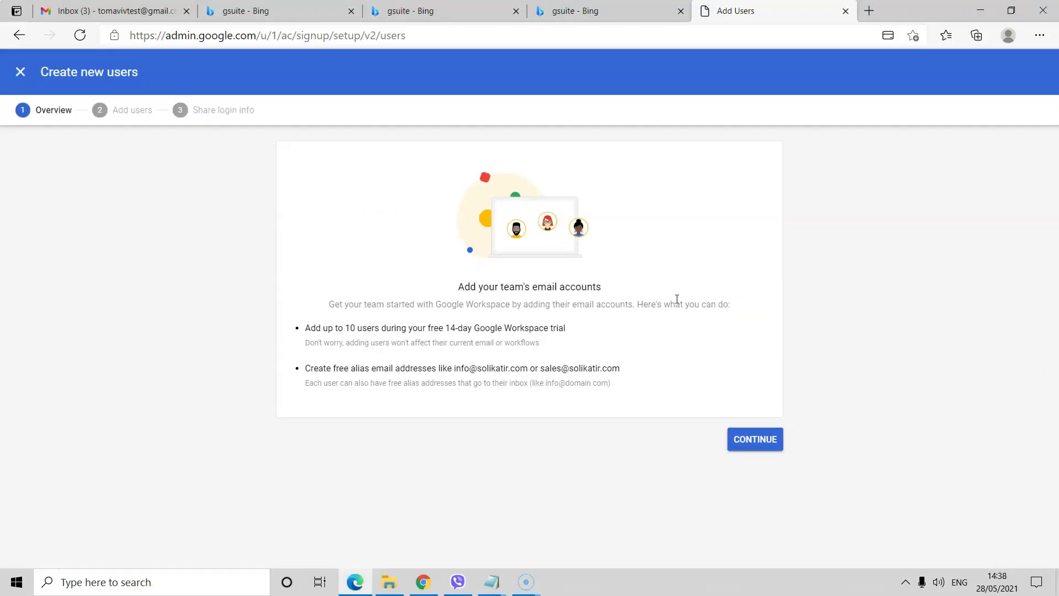
pyautogui.click(754, 441)
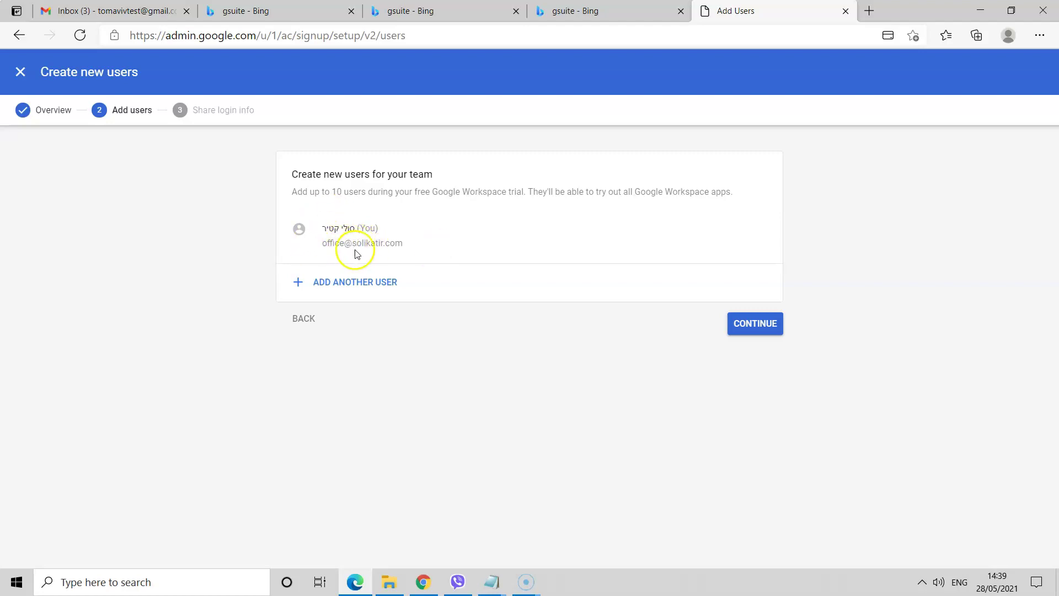
pyautogui.click(752, 326)
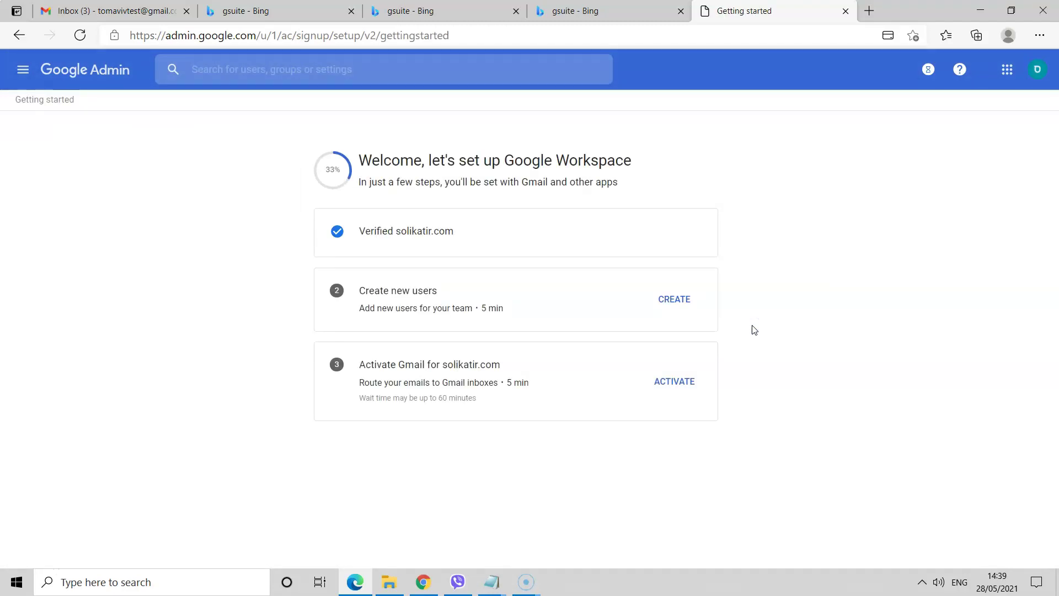
pyautogui.click(668, 301)
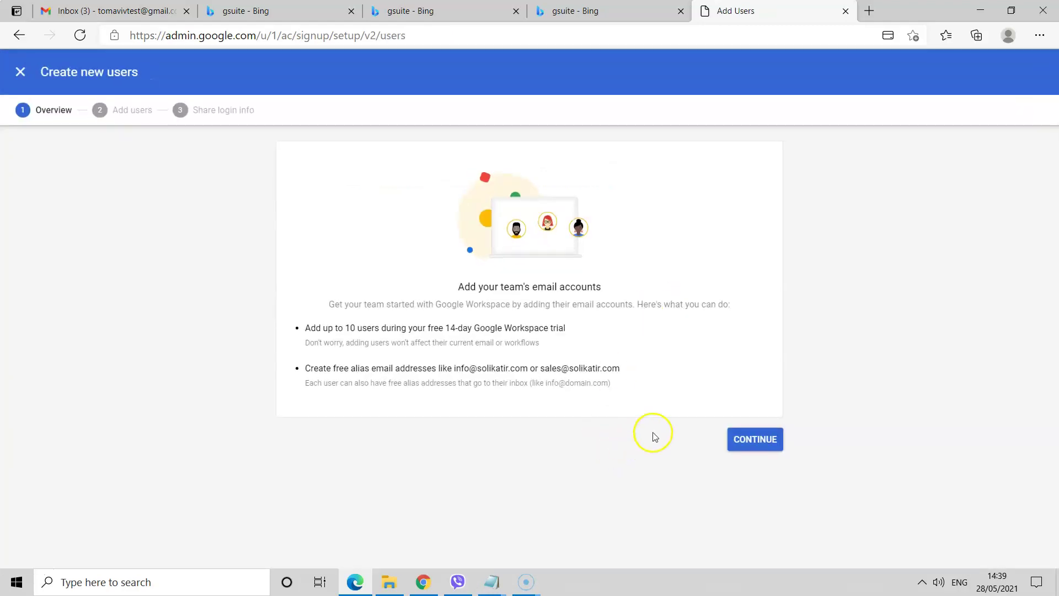
pyautogui.click(759, 442)
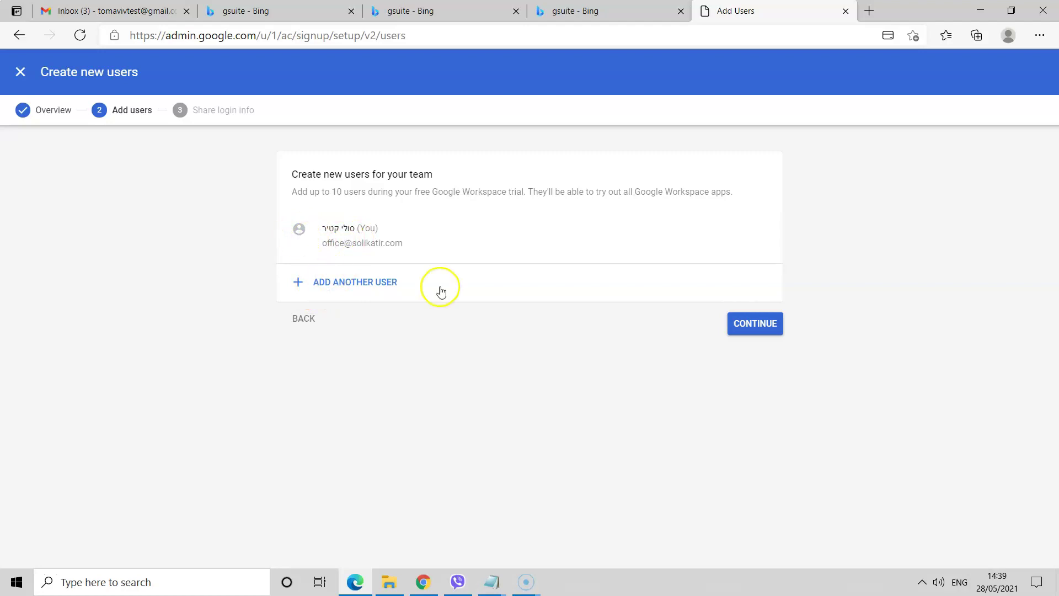
pyautogui.click(739, 328)
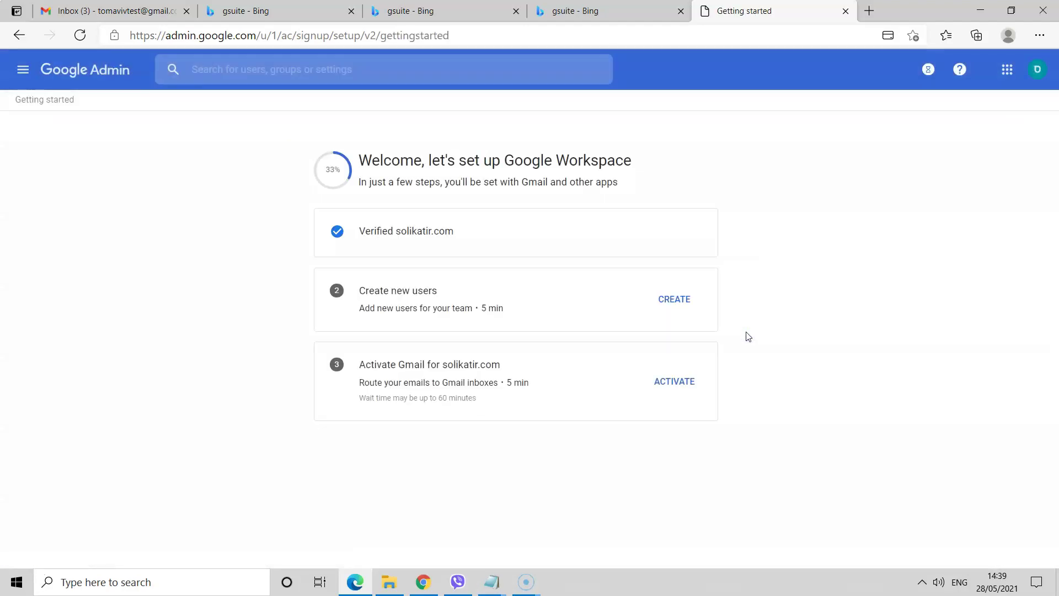
pyautogui.click(672, 302)
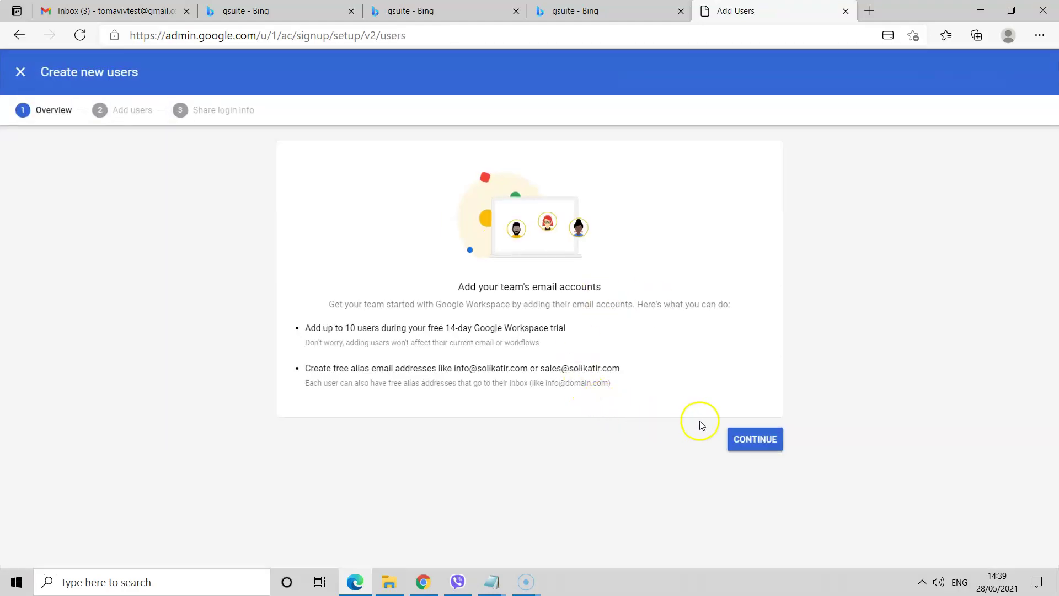
pyautogui.click(762, 441)
# - Add another user with first name, last name and an 'office' username, and save it
pyautogui.click(347, 283)
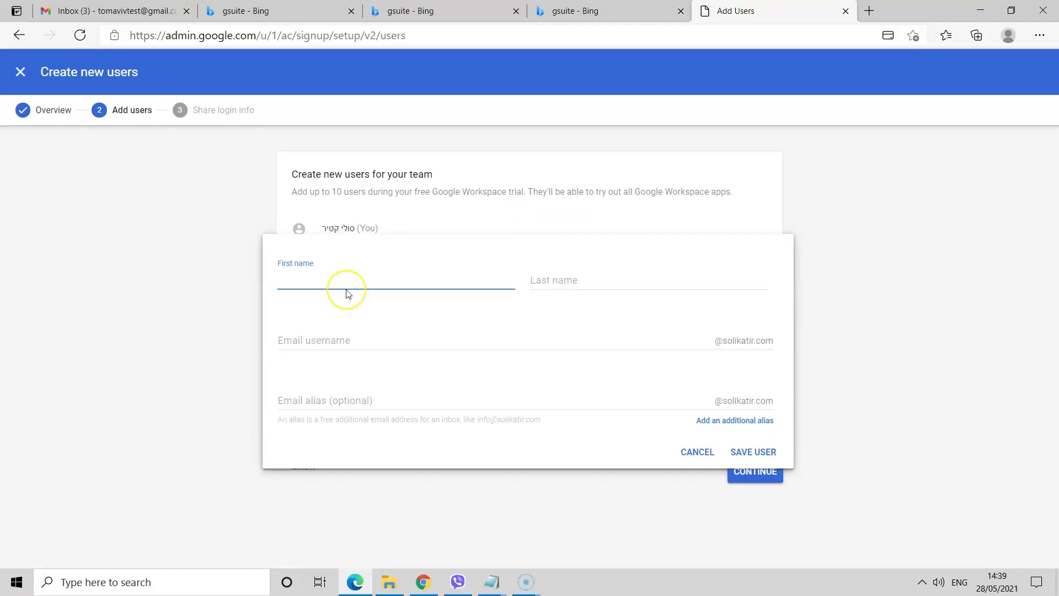
pyautogui.write('soli')
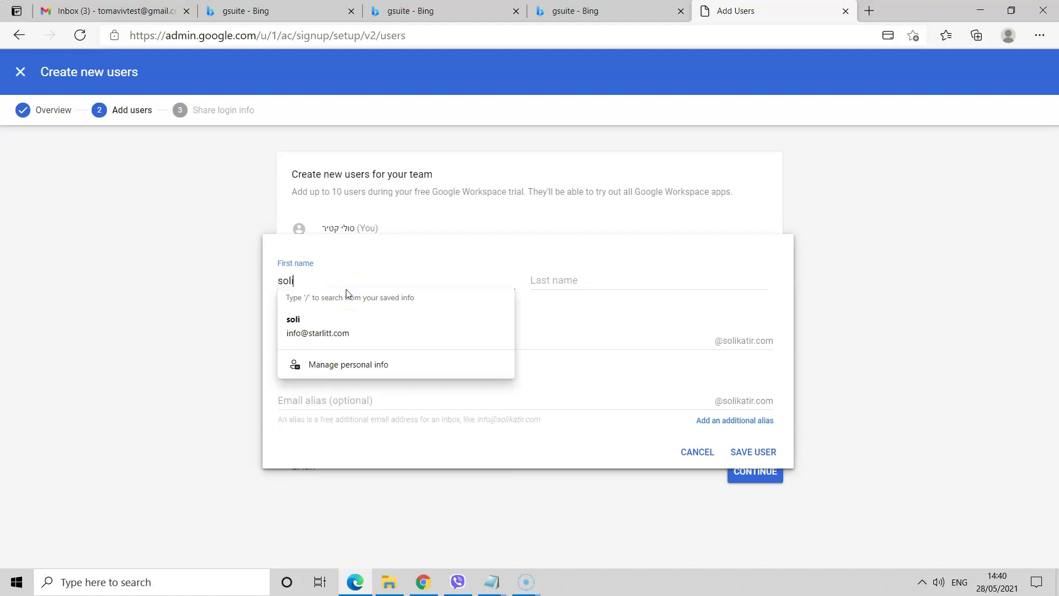
pyautogui.click(539, 280)
pyautogui.write('katir')
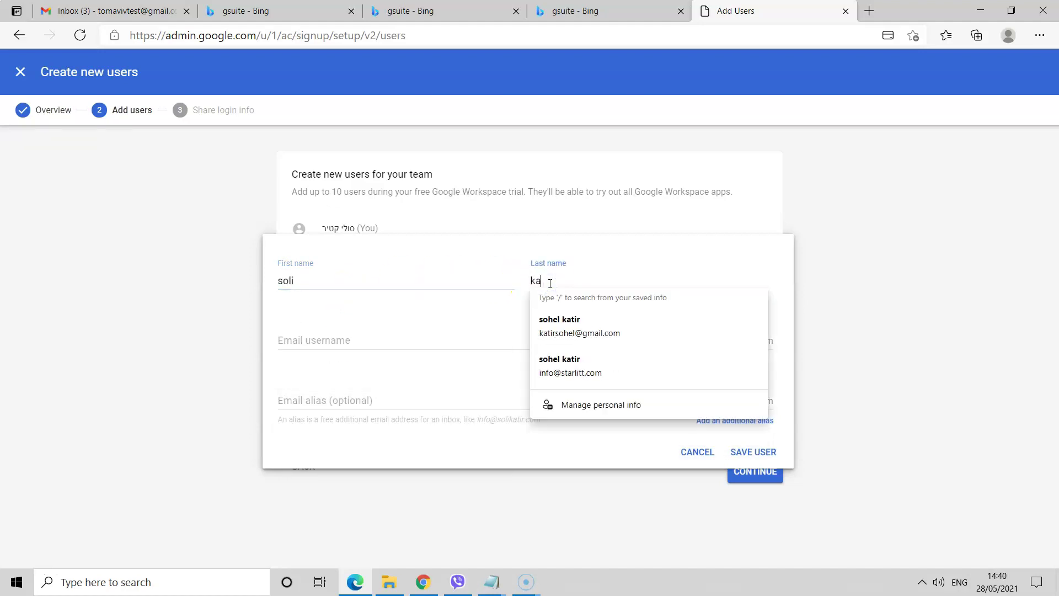
pyautogui.click(351, 338)
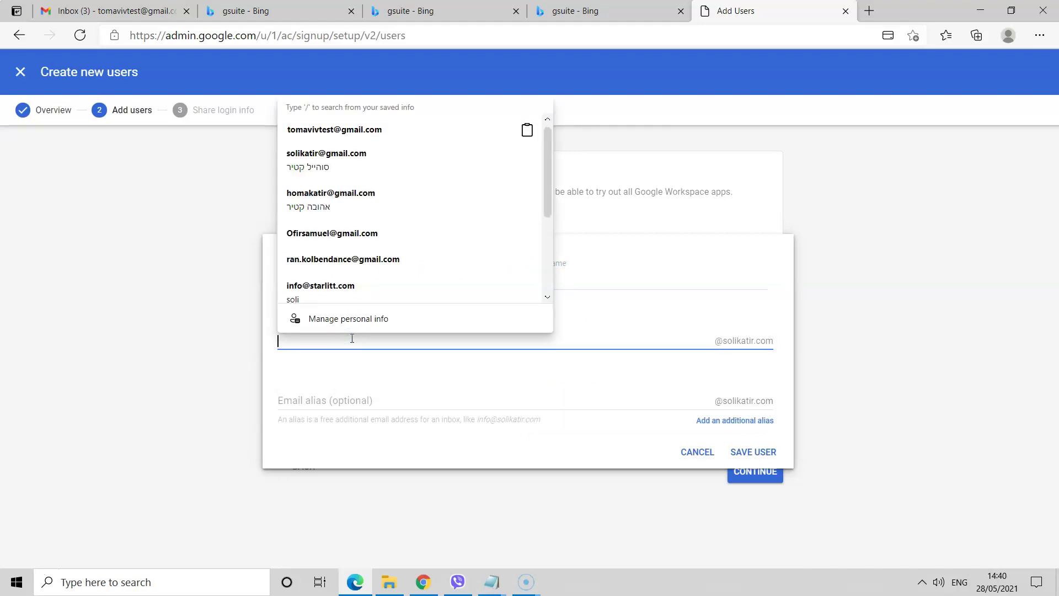
pyautogui.write('office')
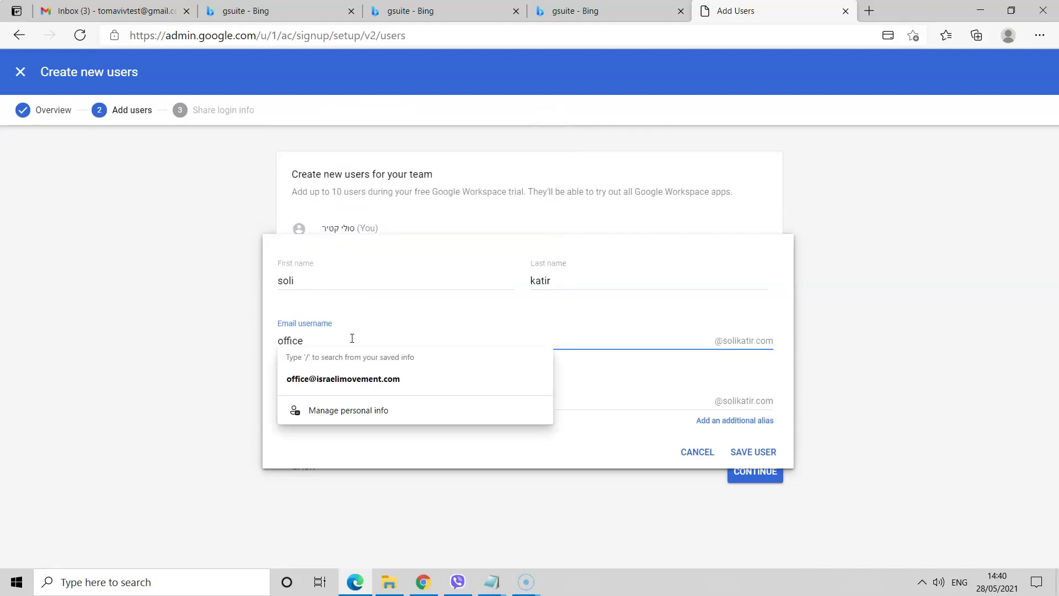
pyautogui.click(618, 385)
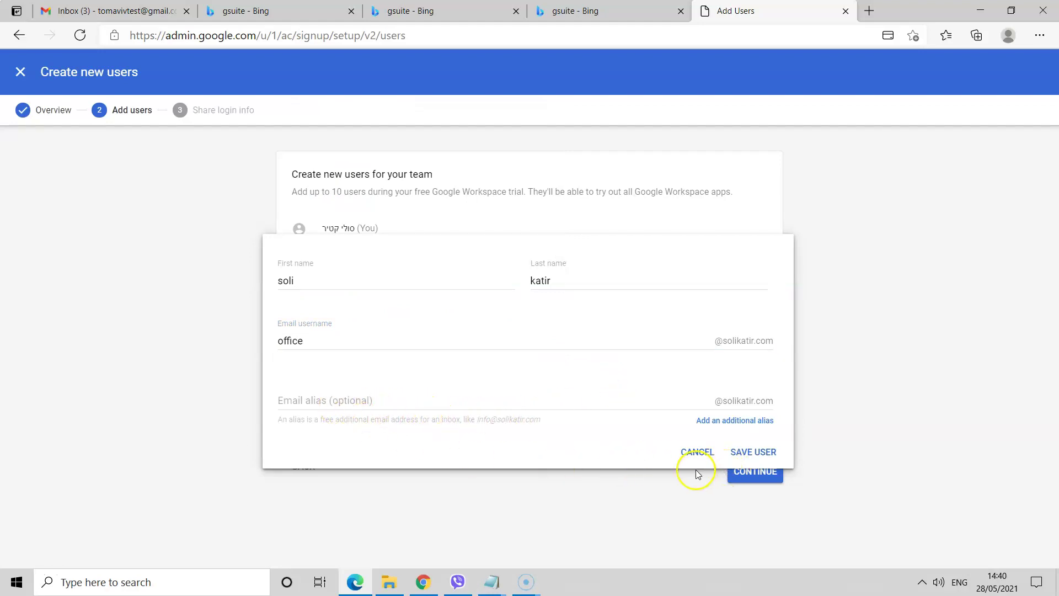
pyautogui.click(748, 456)
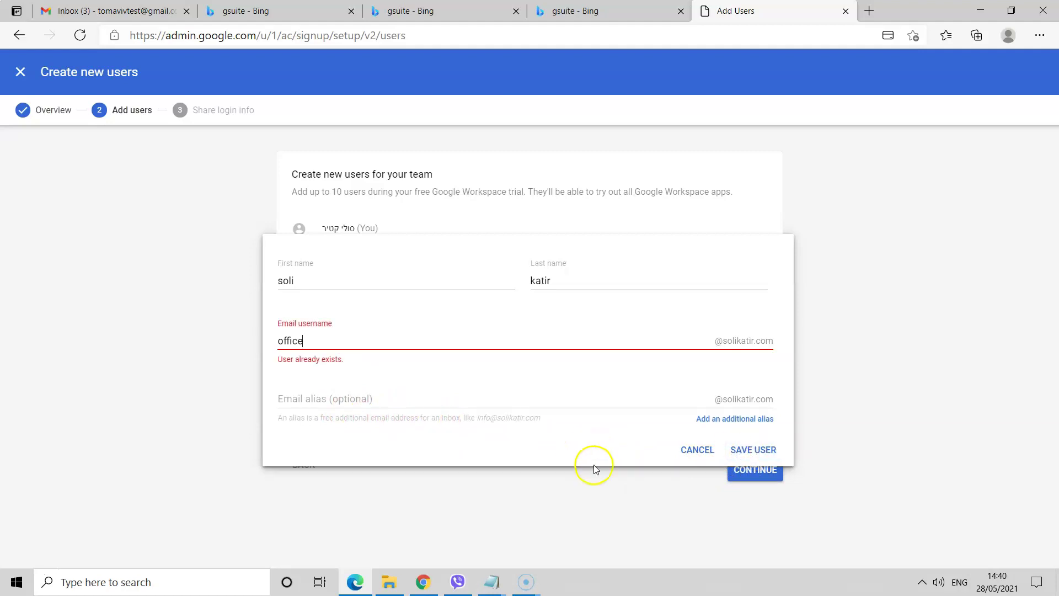
# - Cancel the duplicate-username error and finish the user step back to the setup checklist
pyautogui.click(687, 449)
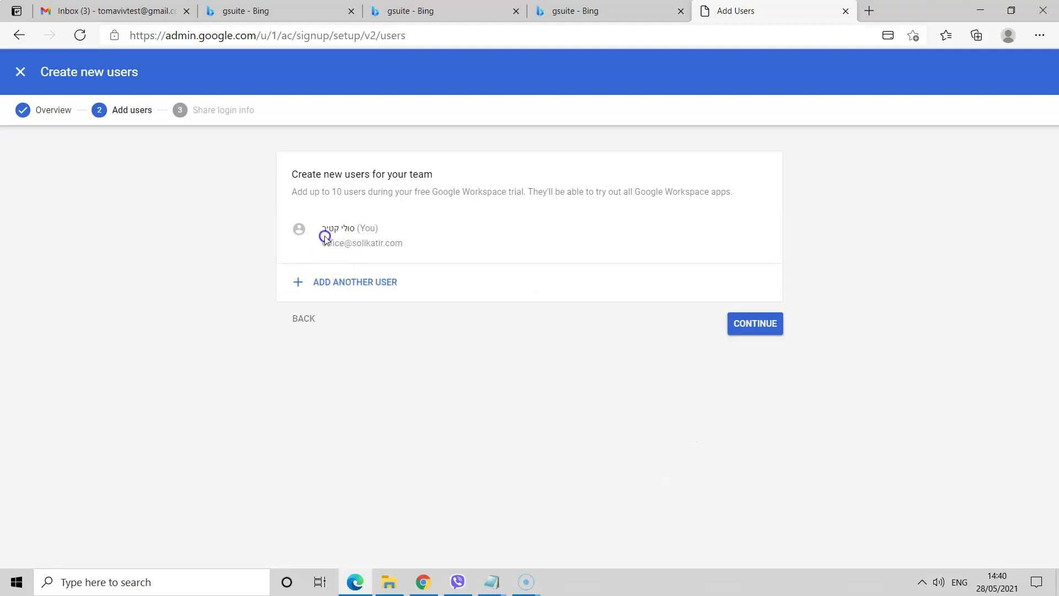
pyautogui.click(347, 237)
pyautogui.tripleClick(356, 243)
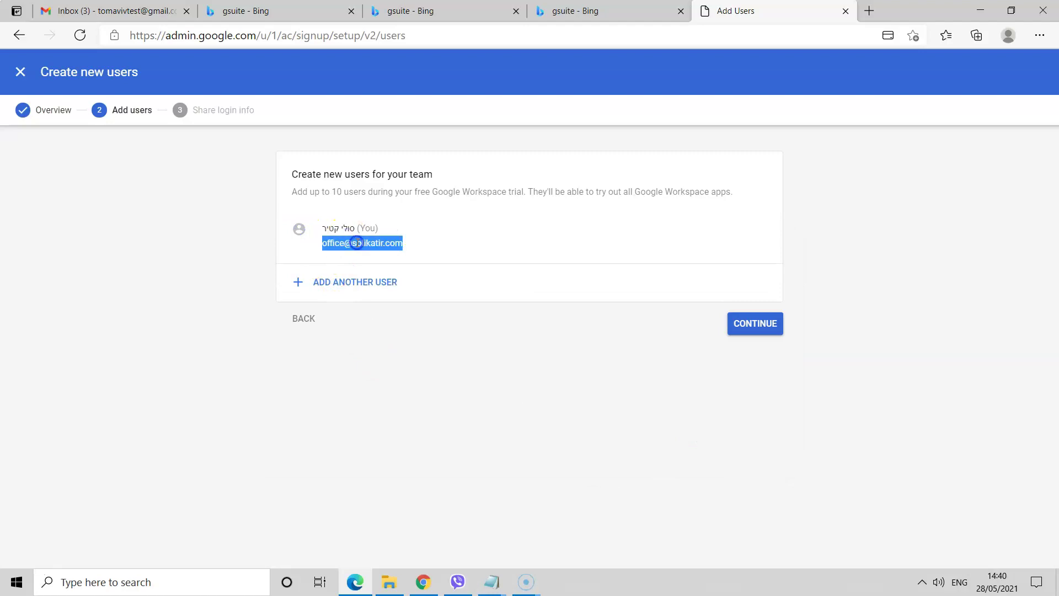
pyautogui.click(438, 213)
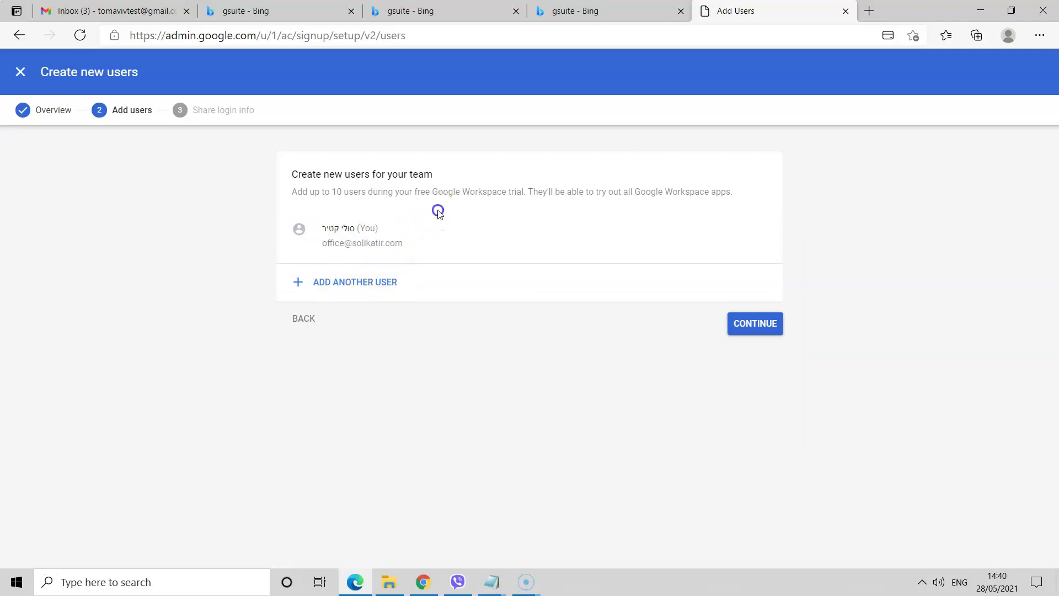
pyautogui.click(77, 136)
pyautogui.click(745, 331)
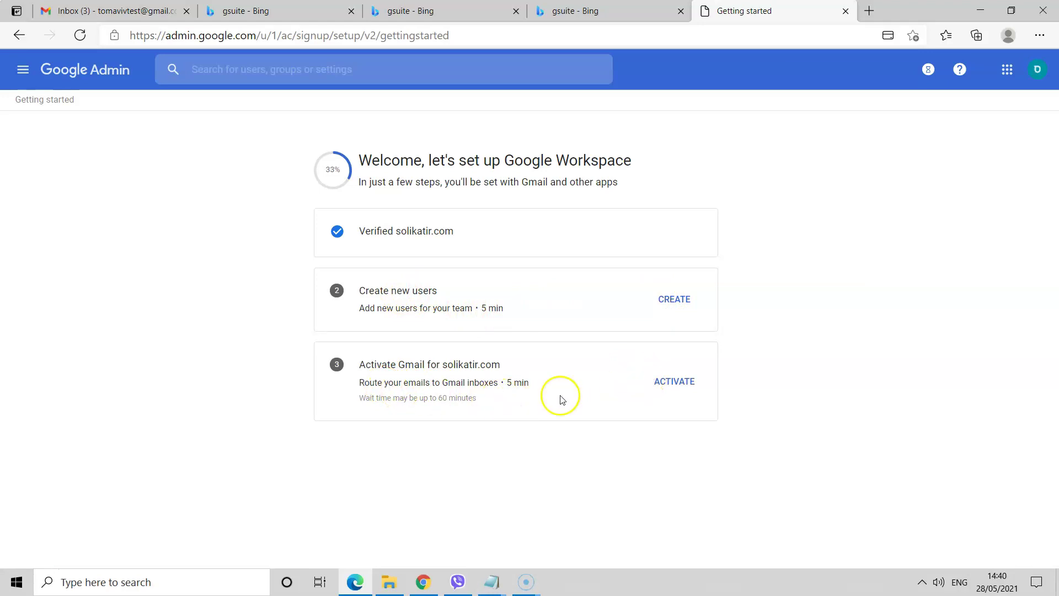
# - Start Gmail activation for solikatir.com and tick both readiness confirmations before continuing
pyautogui.click(677, 382)
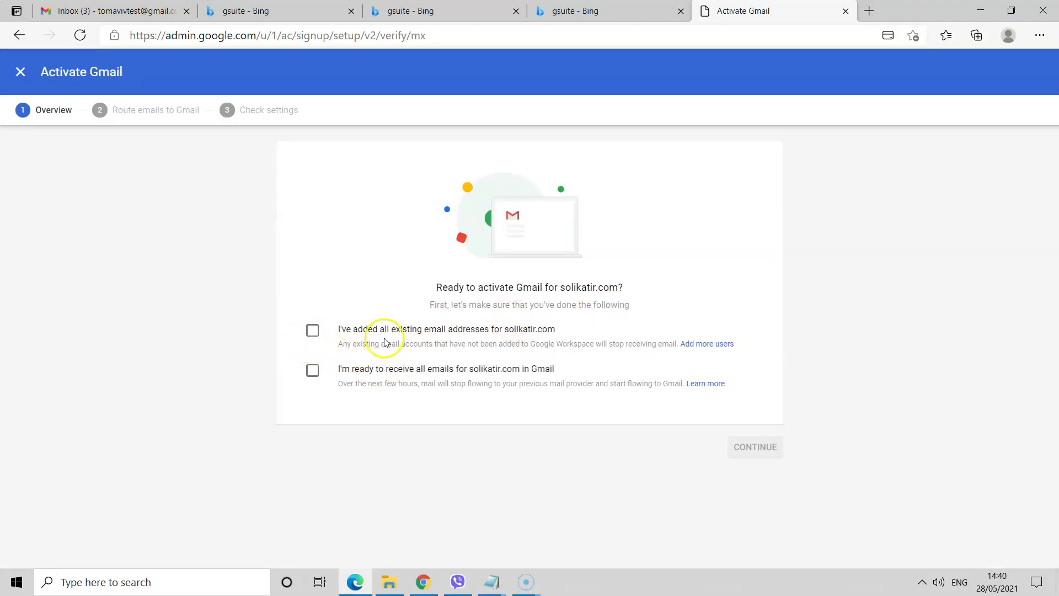
pyautogui.click(313, 331)
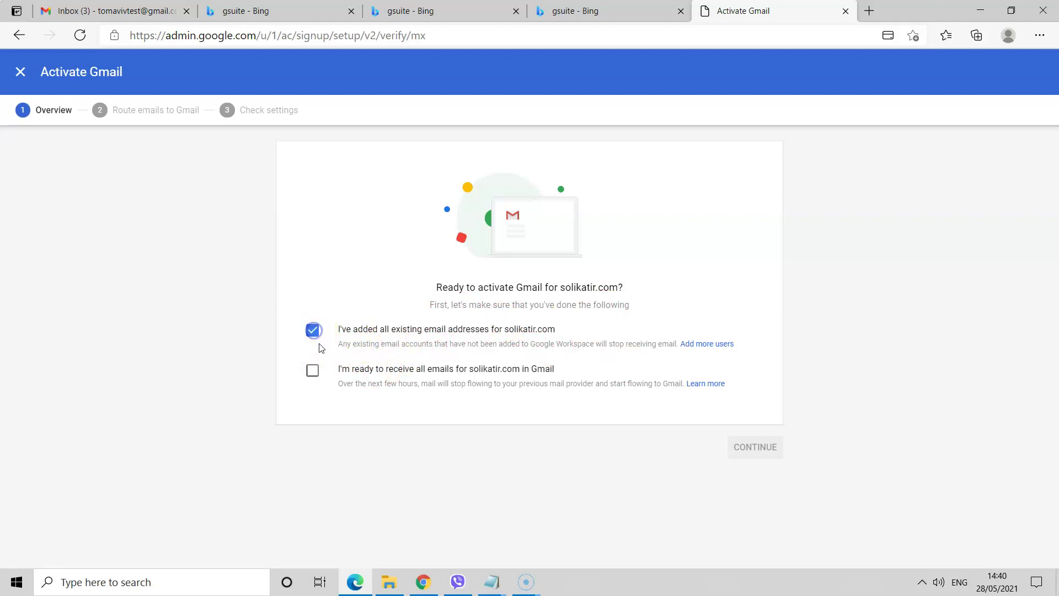
pyautogui.click(312, 372)
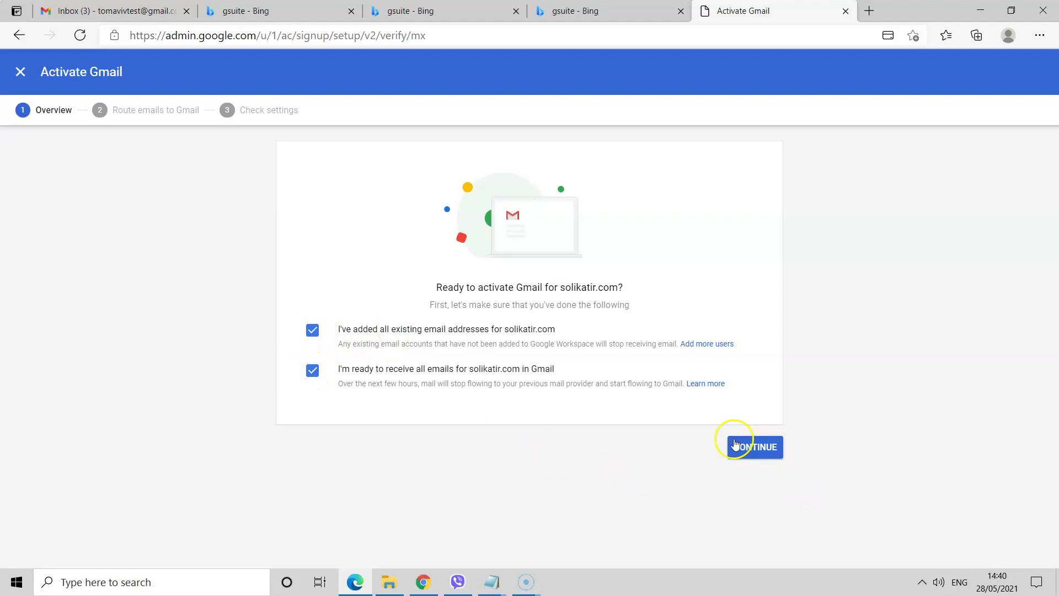
pyautogui.click(735, 444)
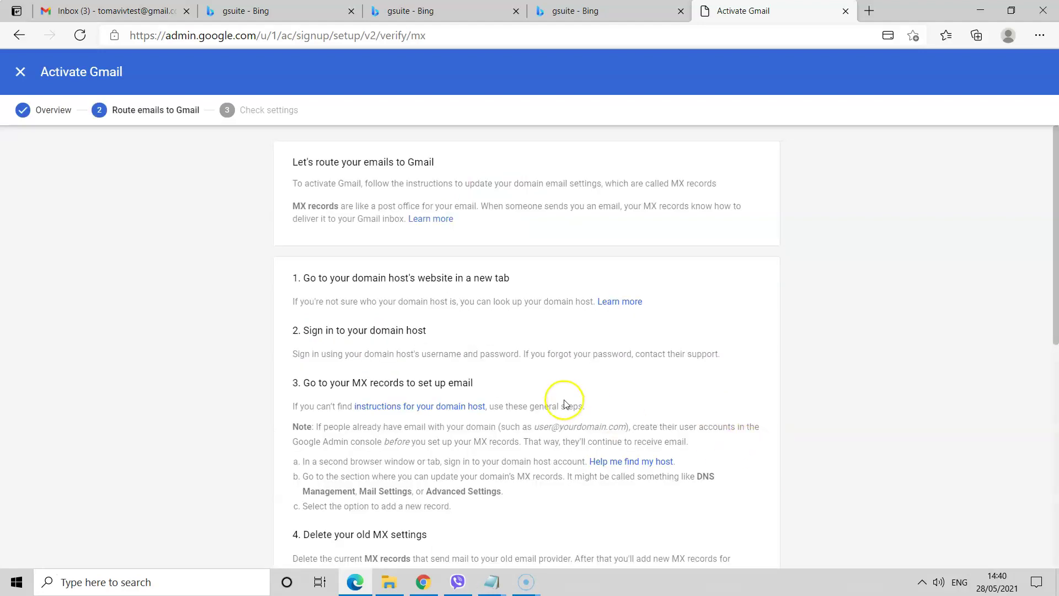
pyautogui.scroll(-7, 561, 402)
pyautogui.scroll(-1, 564, 404)
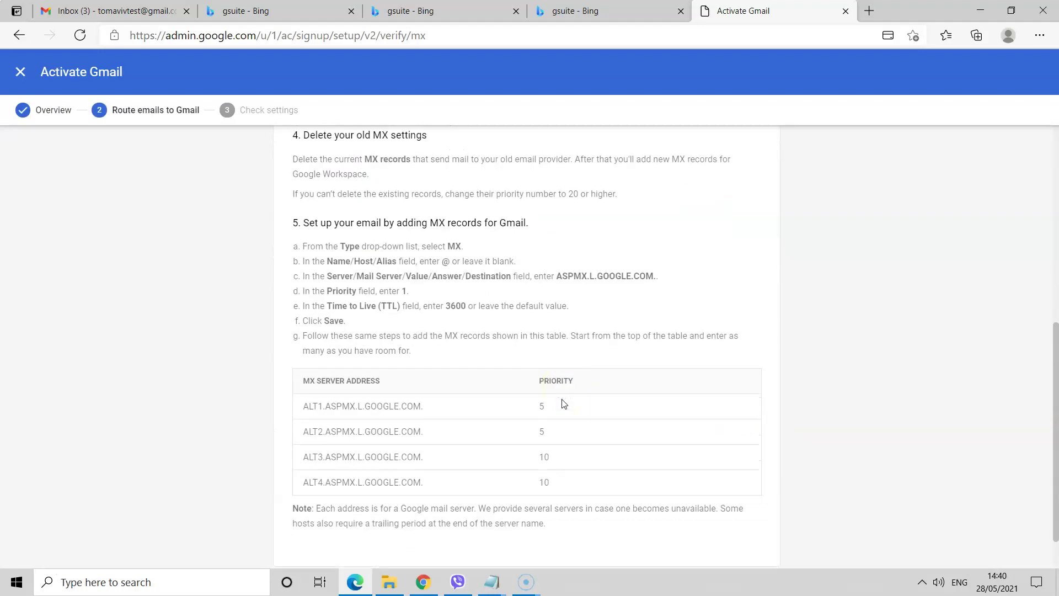
pyautogui.scroll(3, 563, 404)
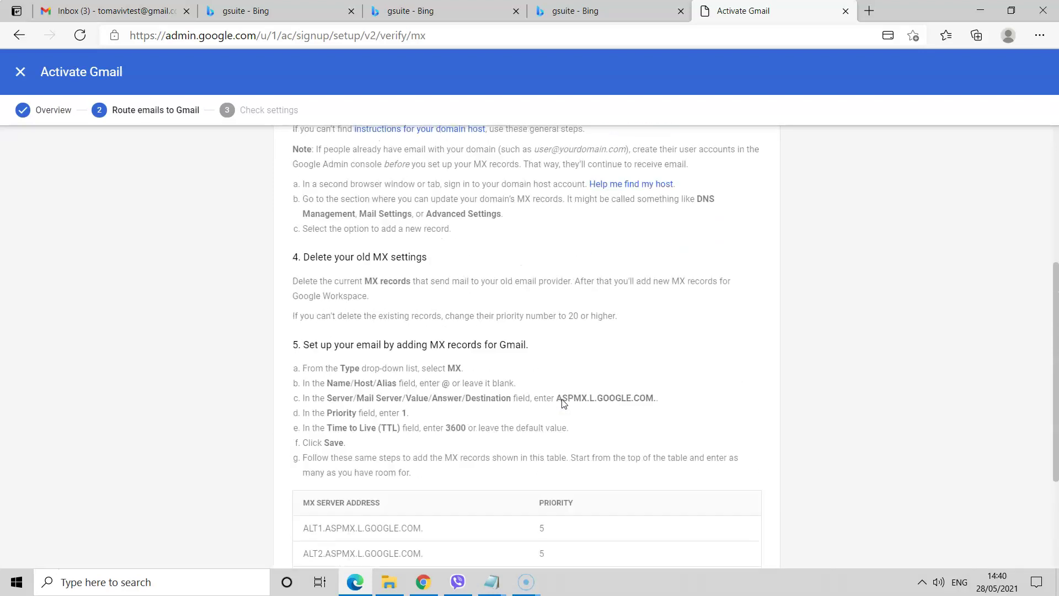
pyautogui.scroll(-1, 561, 399)
pyautogui.scroll(-2, 560, 397)
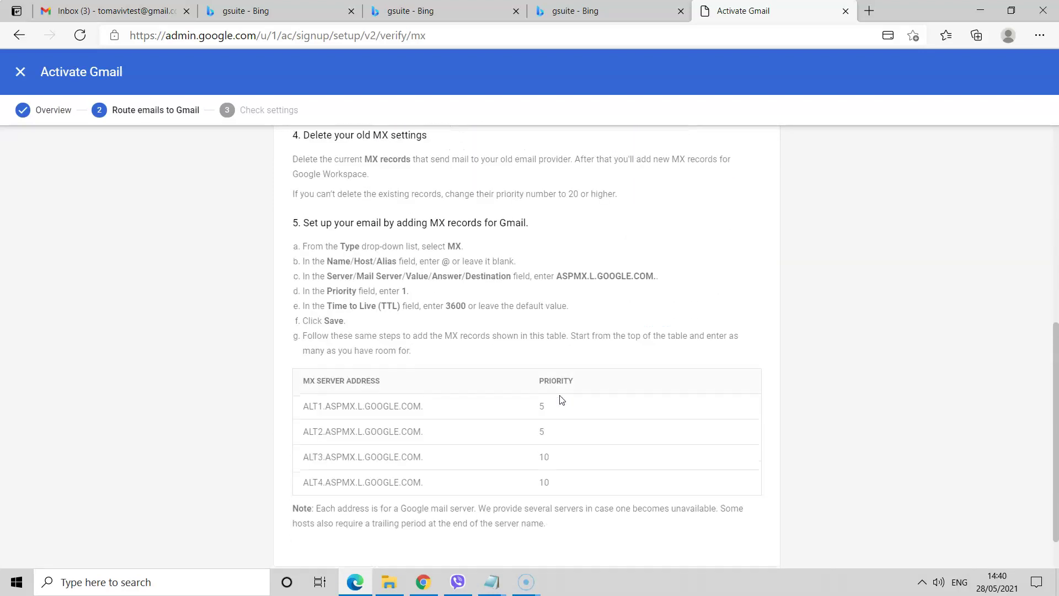
pyautogui.scroll(1, 558, 394)
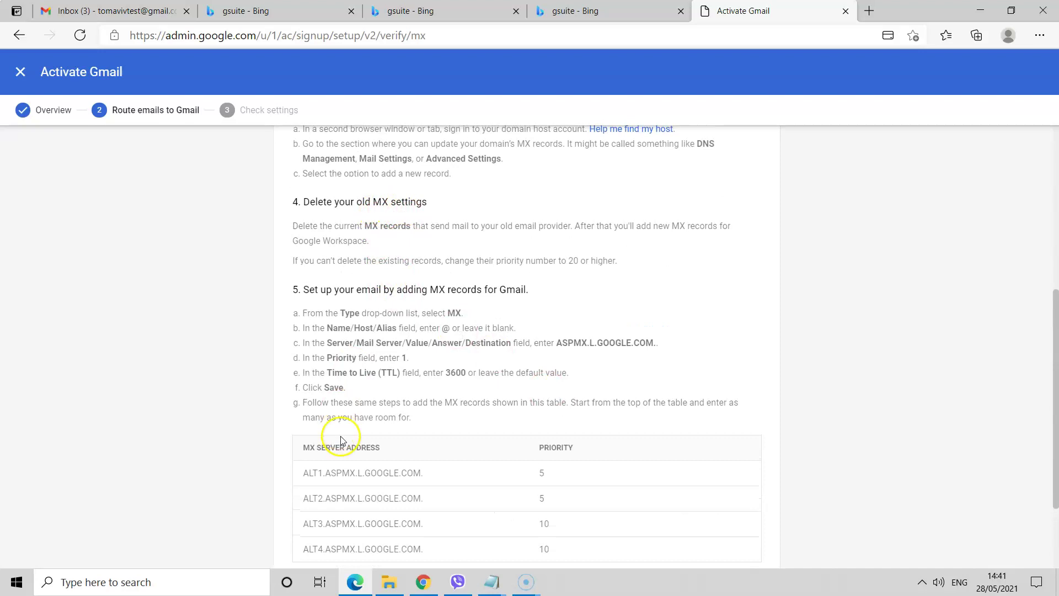
pyautogui.scroll(-2, 351, 432)
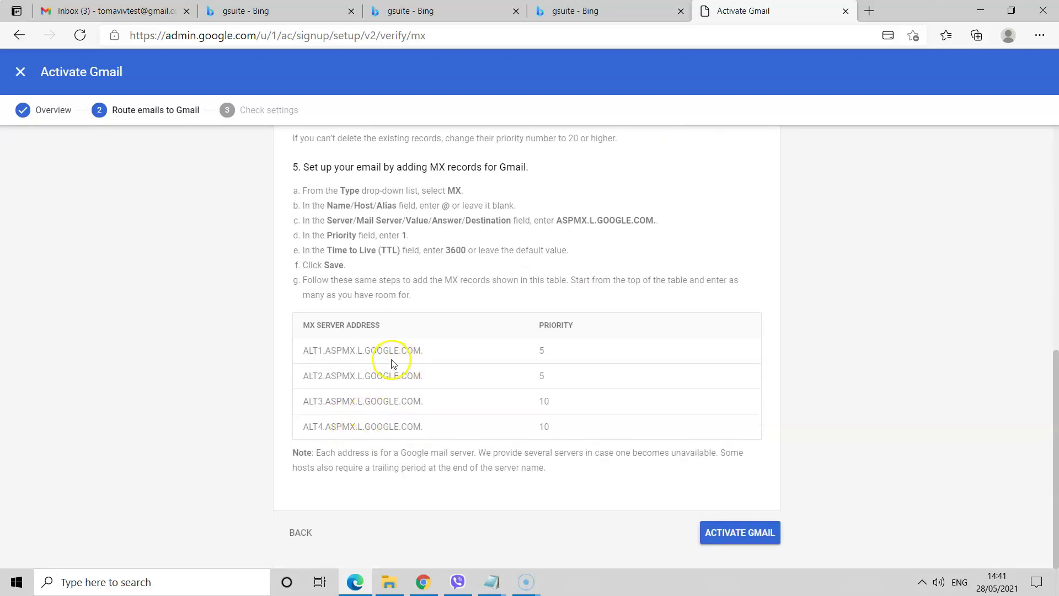
pyautogui.scroll(1, 402, 394)
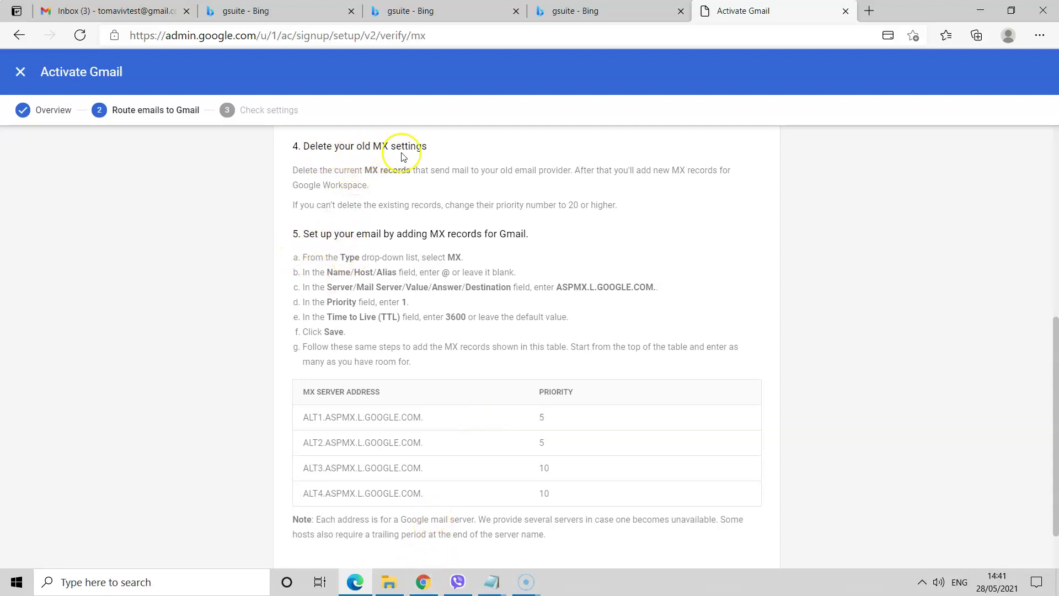
# - Show all zone records and delete the old MX record pointing solikatir.com to itself
pyautogui.click(423, 582)
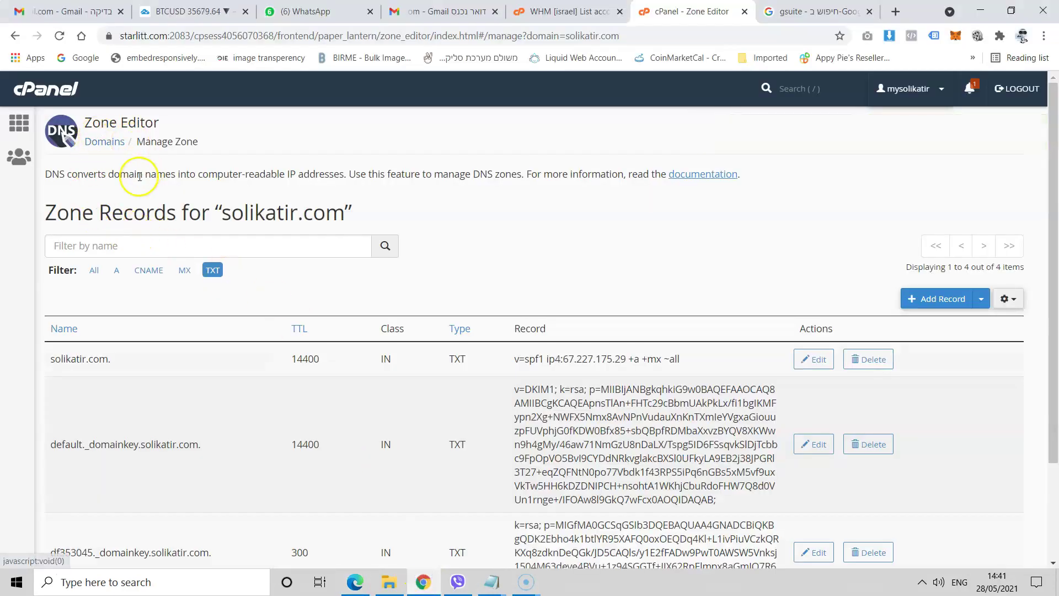
pyautogui.scroll(-3, 340, 273)
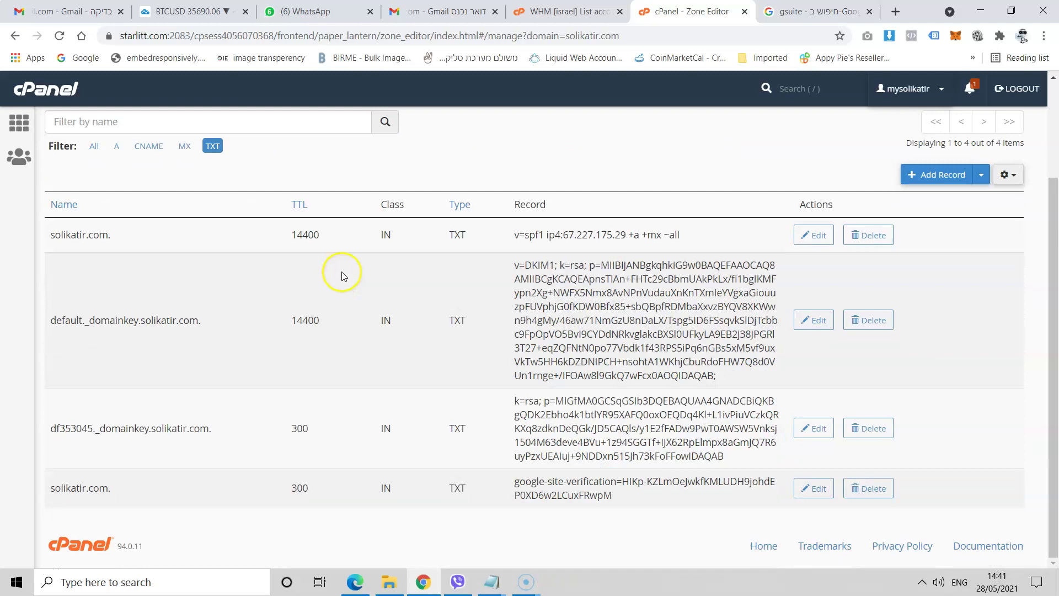
pyautogui.scroll(3, 461, 367)
pyautogui.scroll(-3, 461, 307)
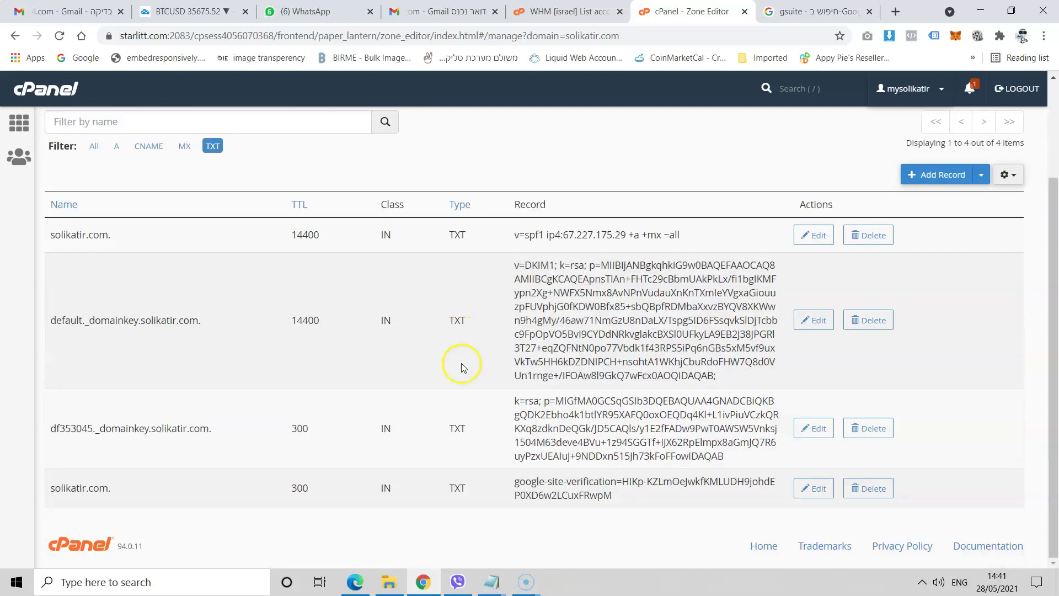
pyautogui.scroll(3, 419, 387)
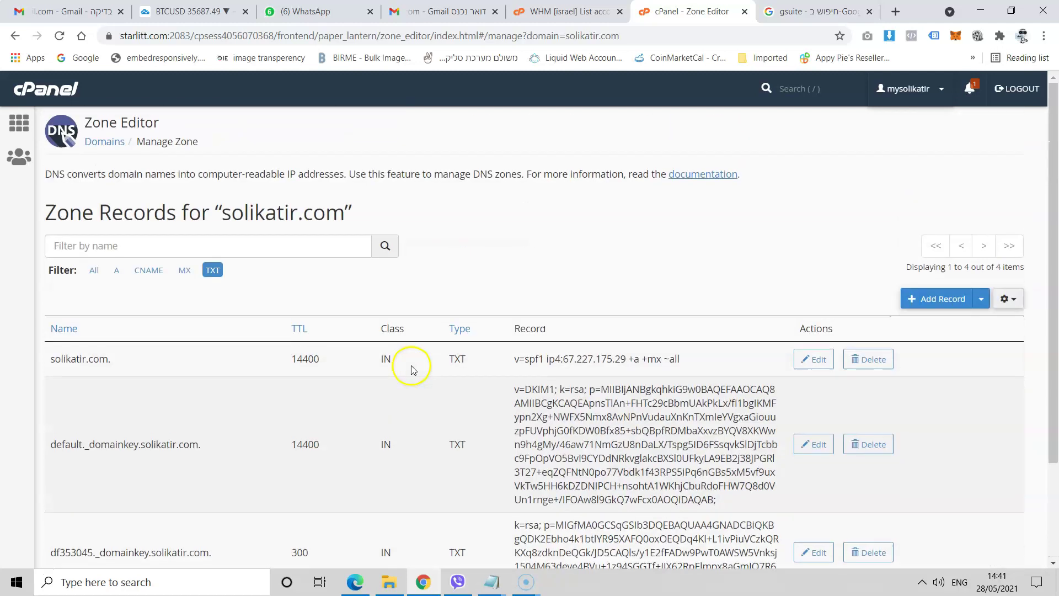
pyautogui.click(92, 270)
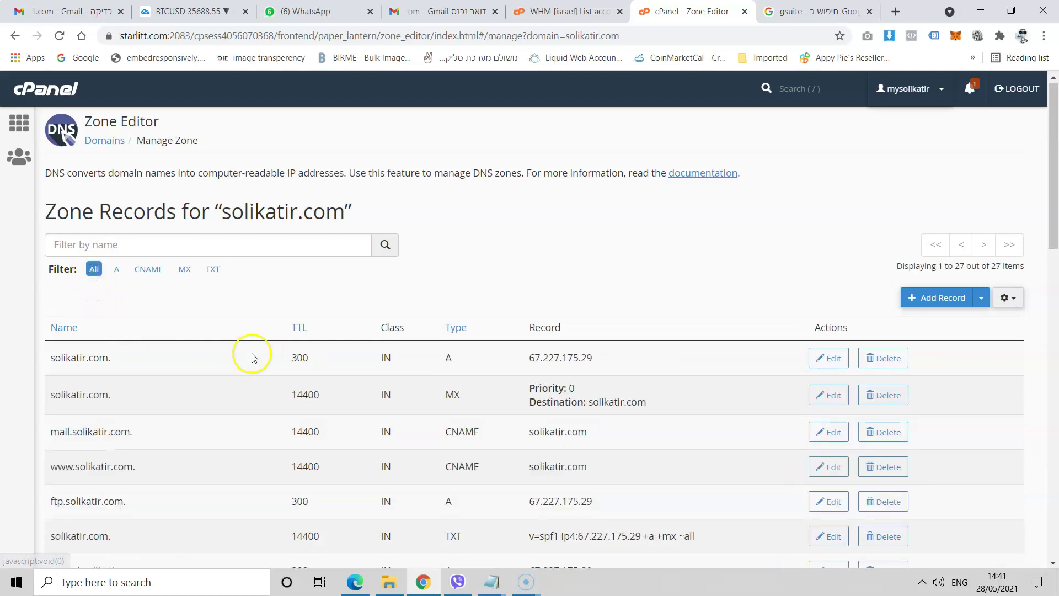
pyautogui.scroll(-4, 252, 356)
pyautogui.scroll(3, 276, 358)
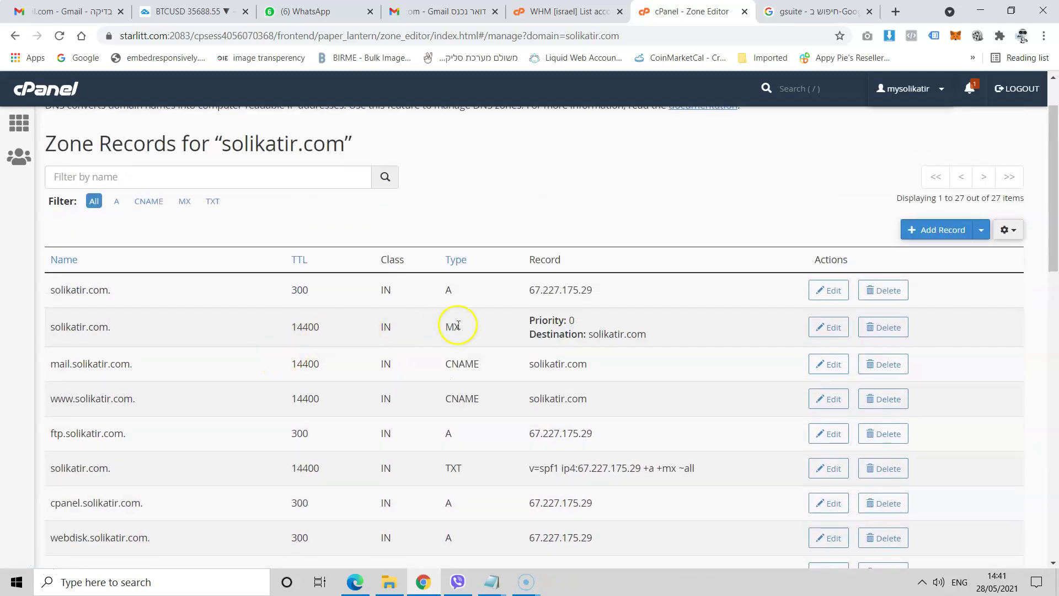
pyautogui.click(886, 328)
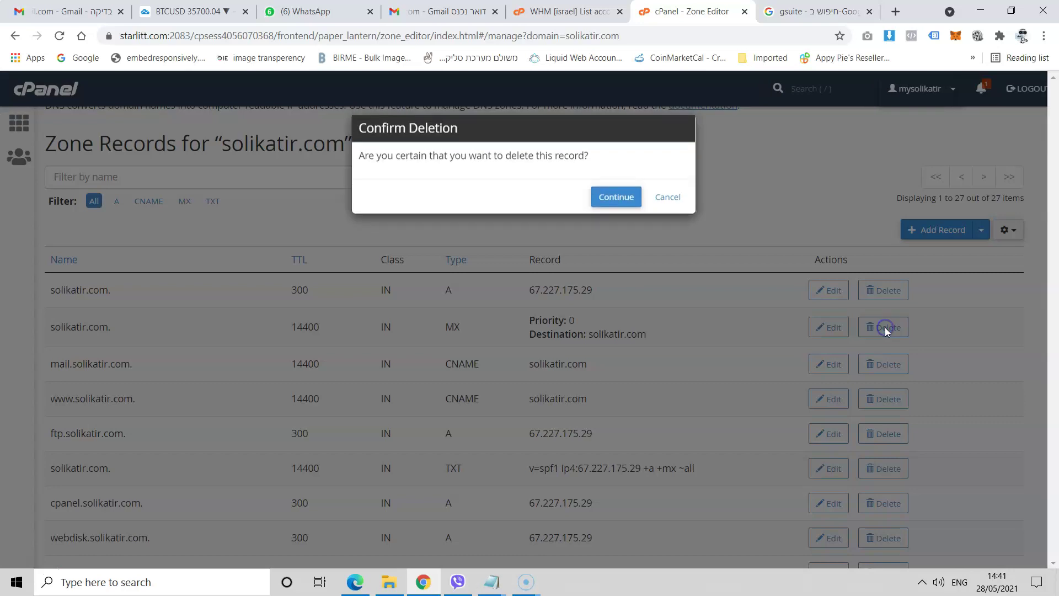
pyautogui.click(611, 203)
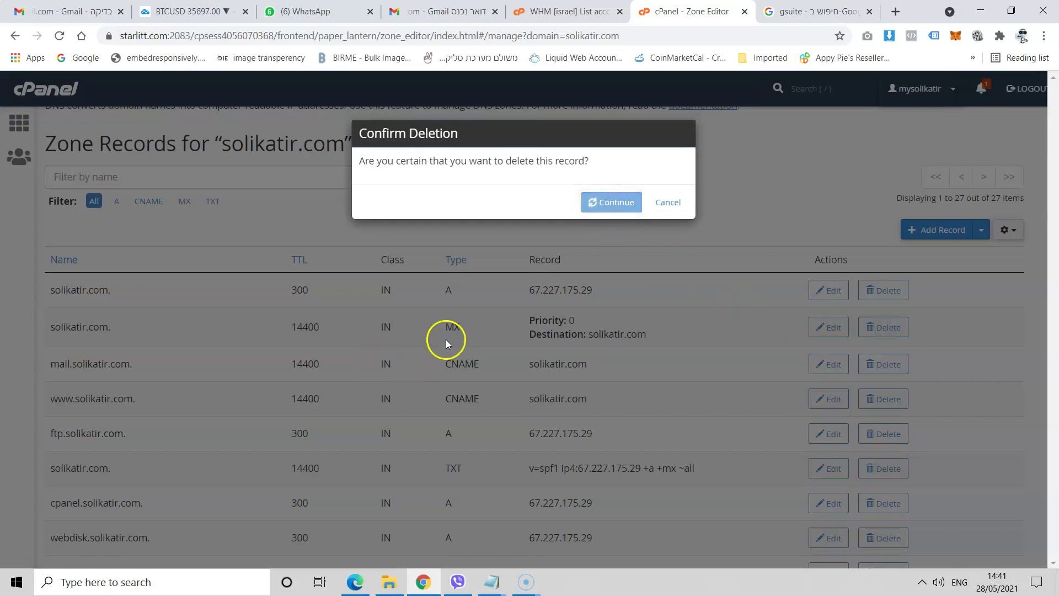
pyautogui.scroll(-4, 441, 408)
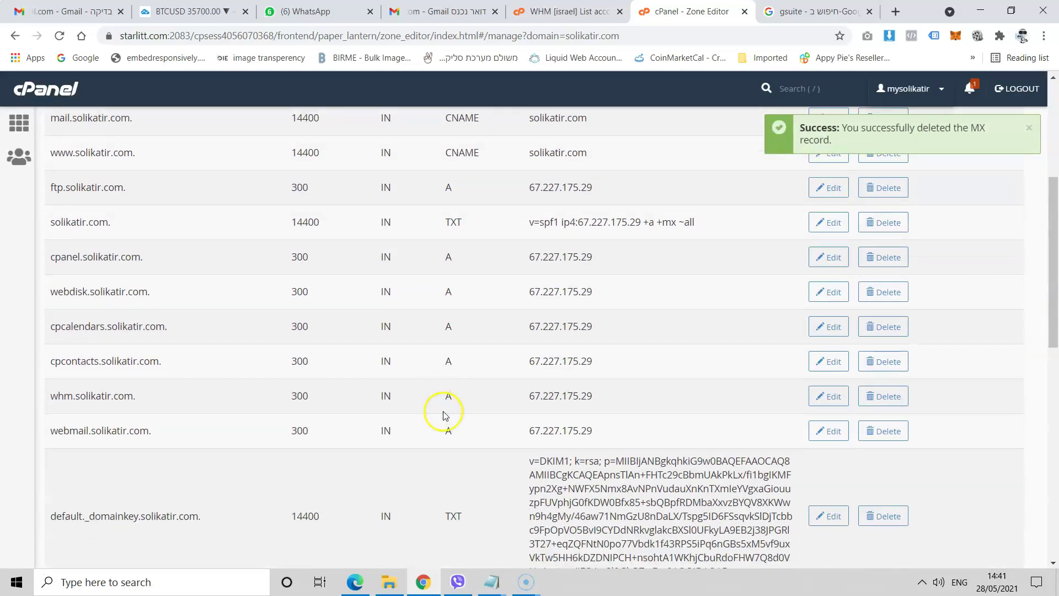
pyautogui.scroll(-10, 445, 415)
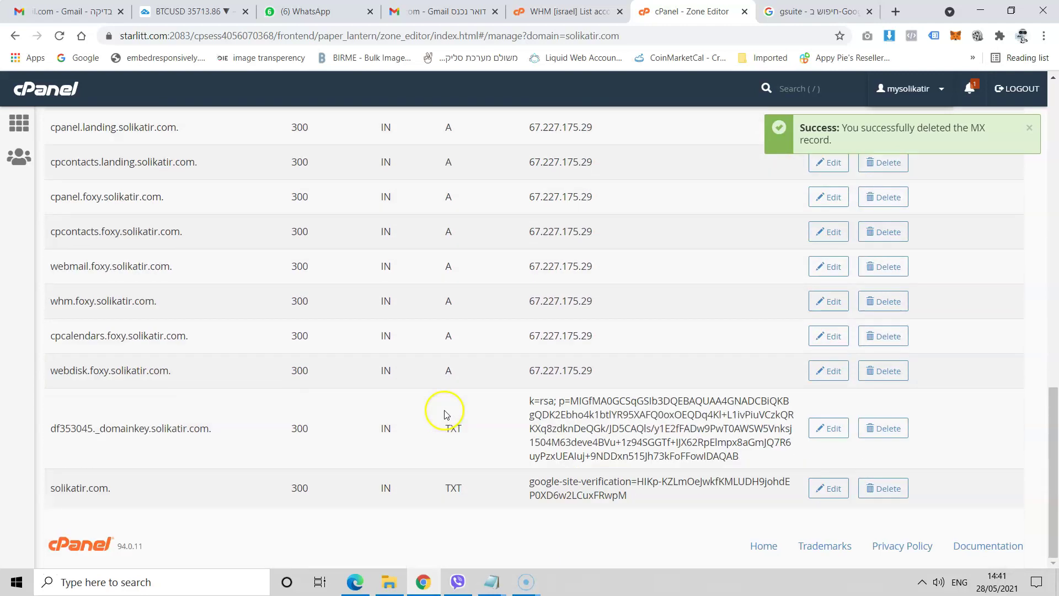
pyautogui.scroll(15, 446, 415)
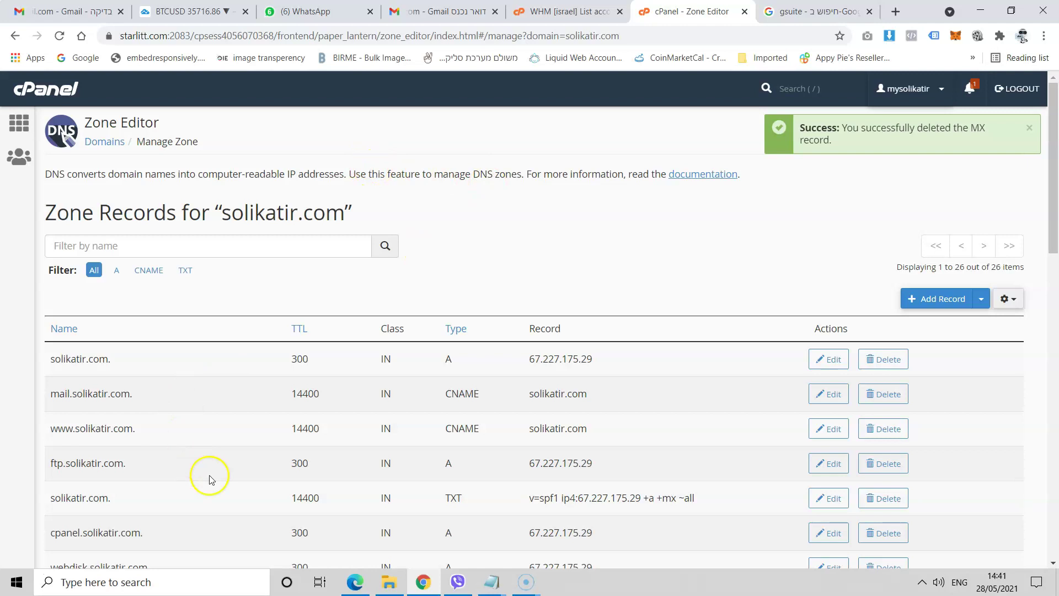
# - Copy ALT1.ASPMX.L.GOOGLE.COM. from Google's MX table and go back to cPanel's zone records
pyautogui.click(356, 584)
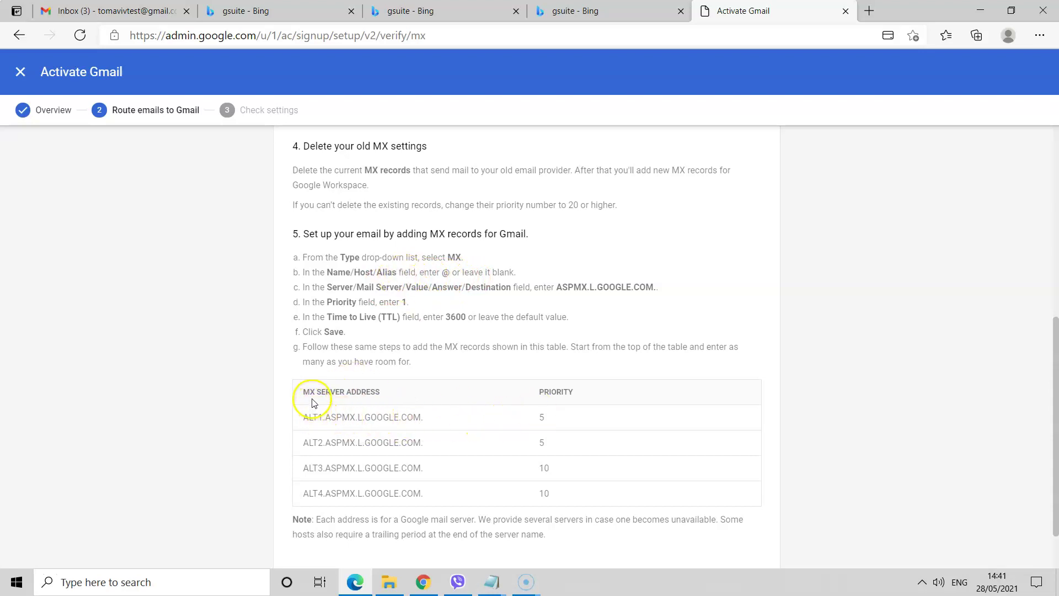
pyautogui.moveTo(304, 417); pyautogui.dragTo(375, 418)
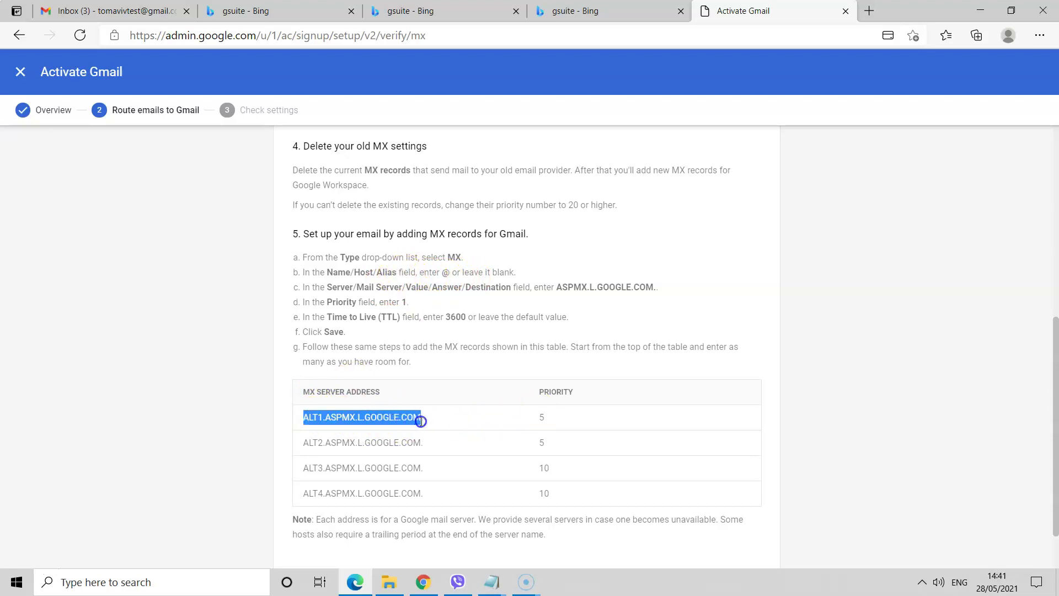
pyautogui.rightClick(386, 418)
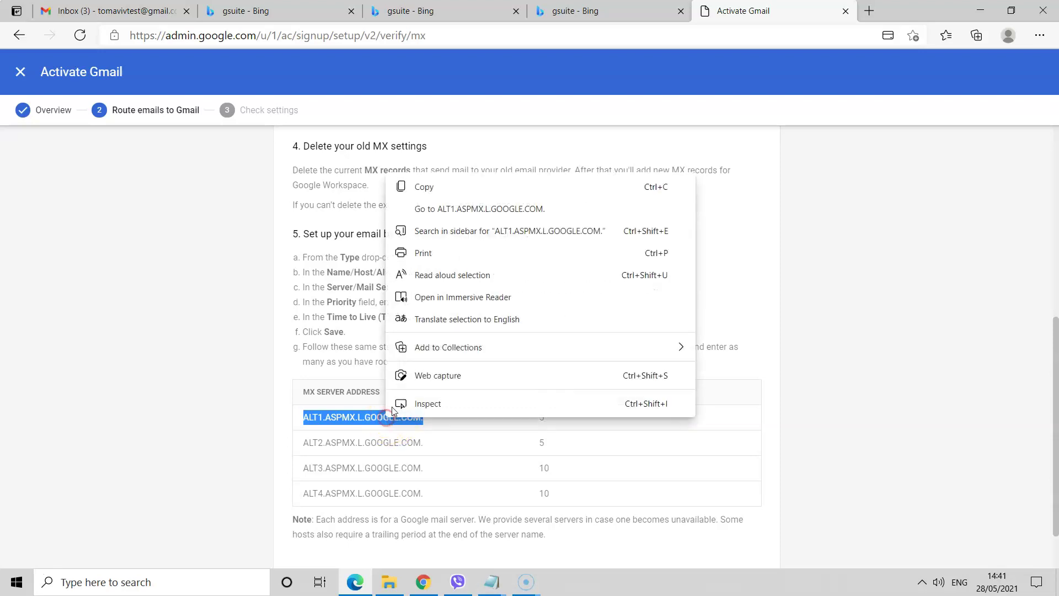
pyautogui.click(408, 188)
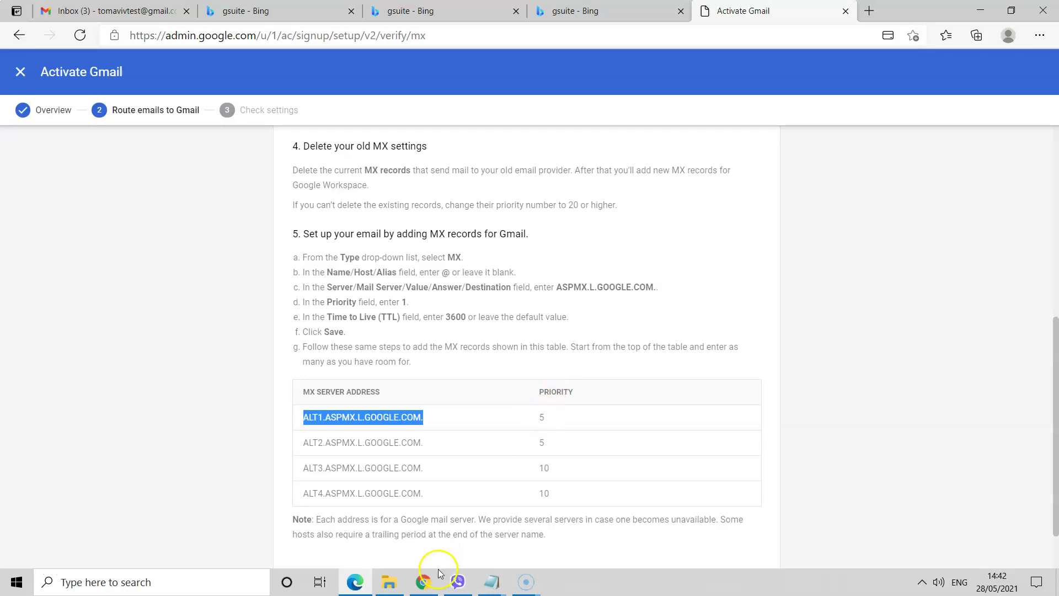
pyautogui.click(430, 585)
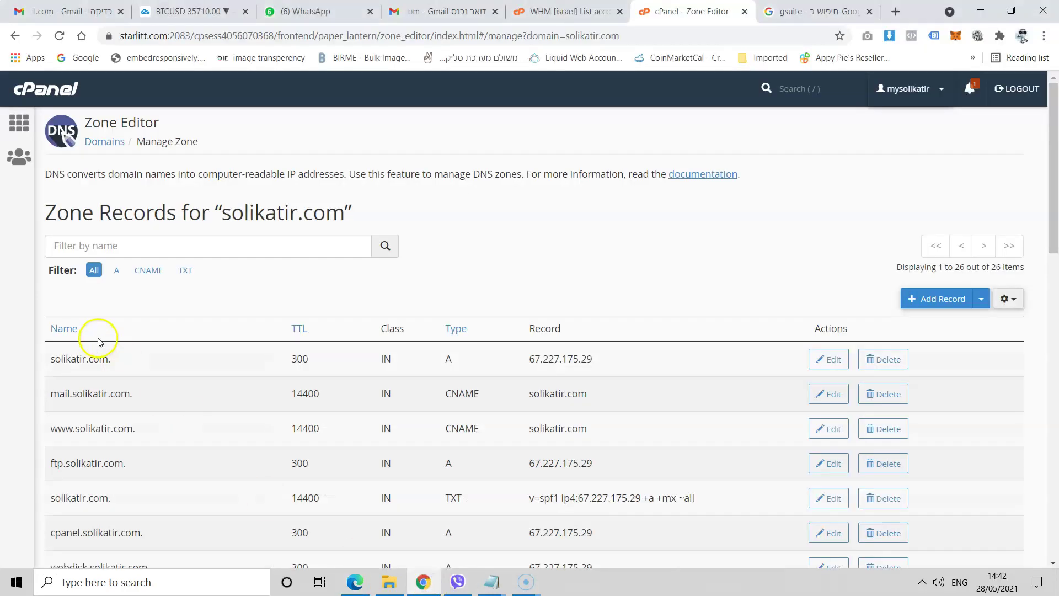
# - Start a new MX record with priority 5 and the pasted ALT1.ASPMX.L.GOOGLE.COM. destination
pyautogui.click(916, 298)
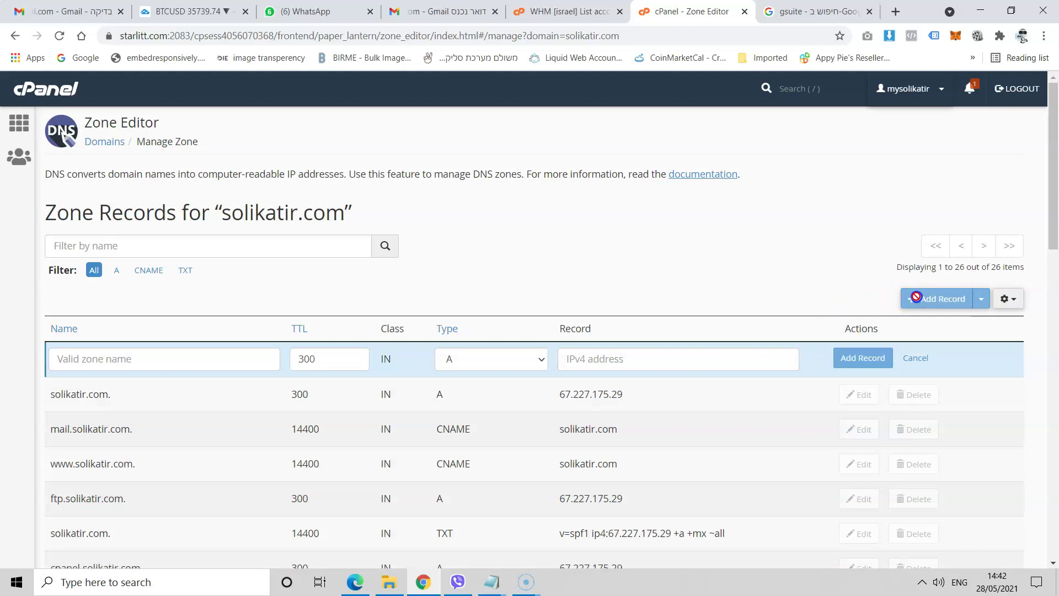
pyautogui.click(491, 359)
pyautogui.press('Return')
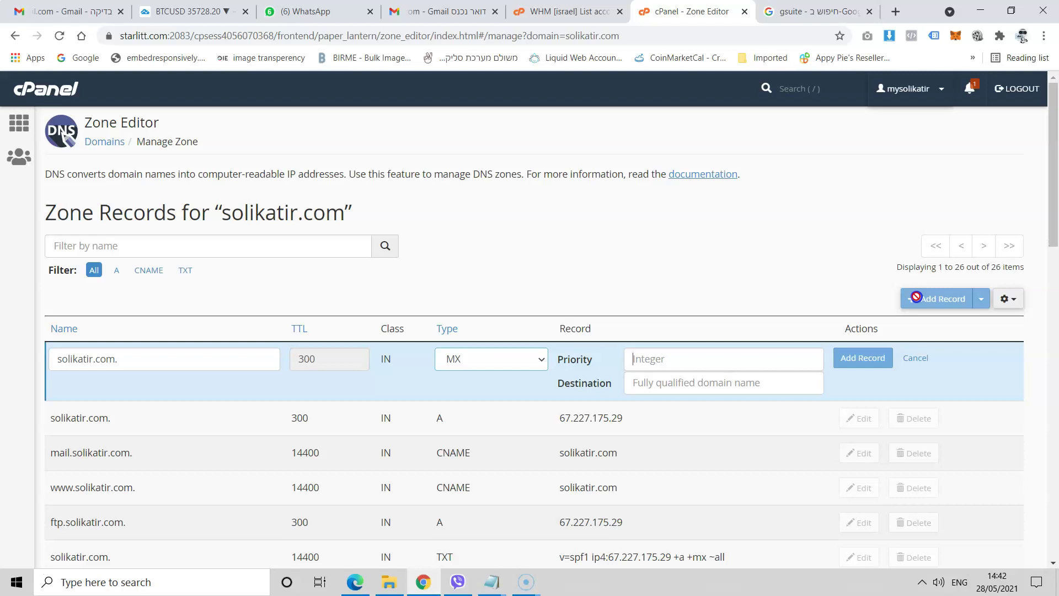
pyautogui.write('5')
pyautogui.press('Tab')
pyautogui.hotkey('ctrl', 'v')
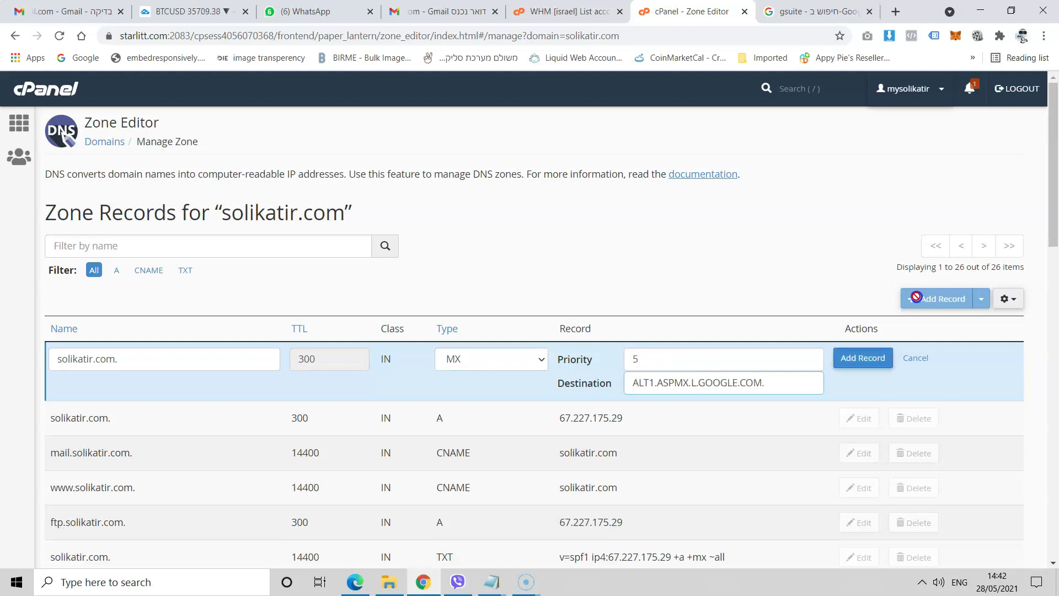
# - Name the MX record solikatir.com and save it, bringing the zone to 27 records
pyautogui.click(917, 297)
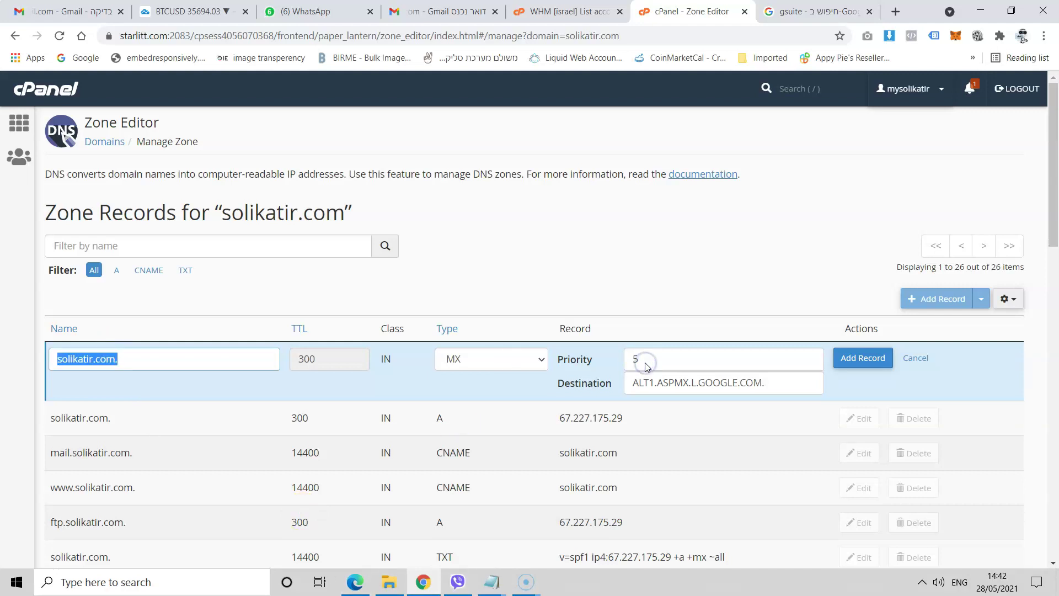
pyautogui.write('@')
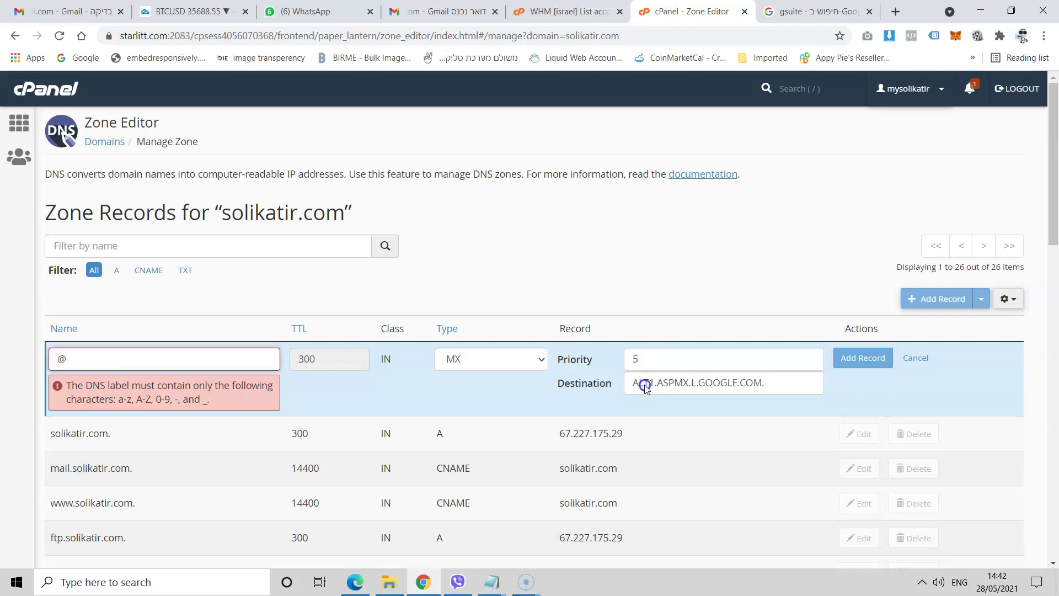
pyautogui.press('BackSpace')
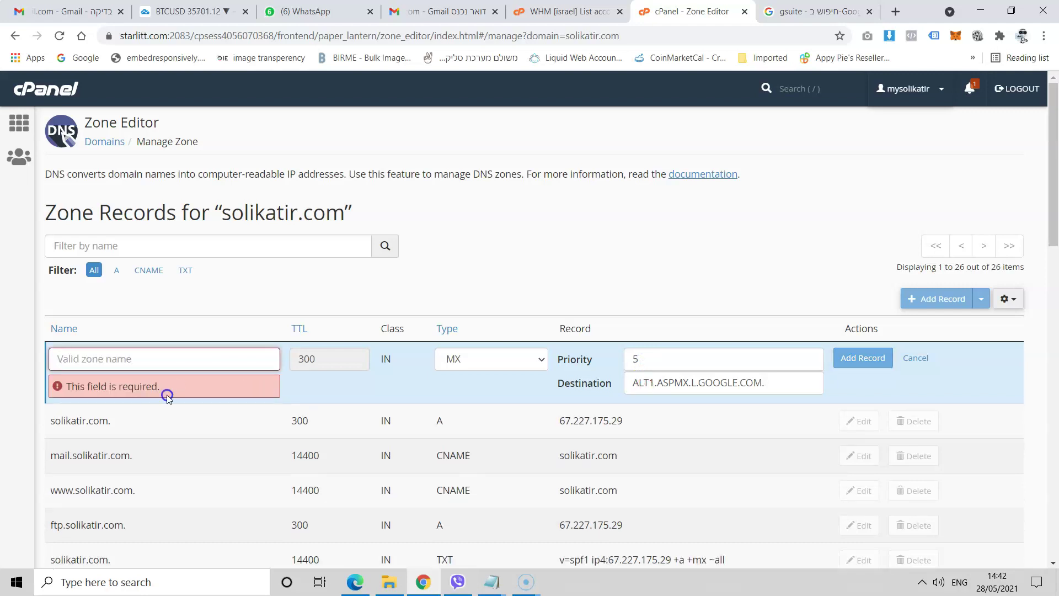
pyautogui.write('solikatir.com.')
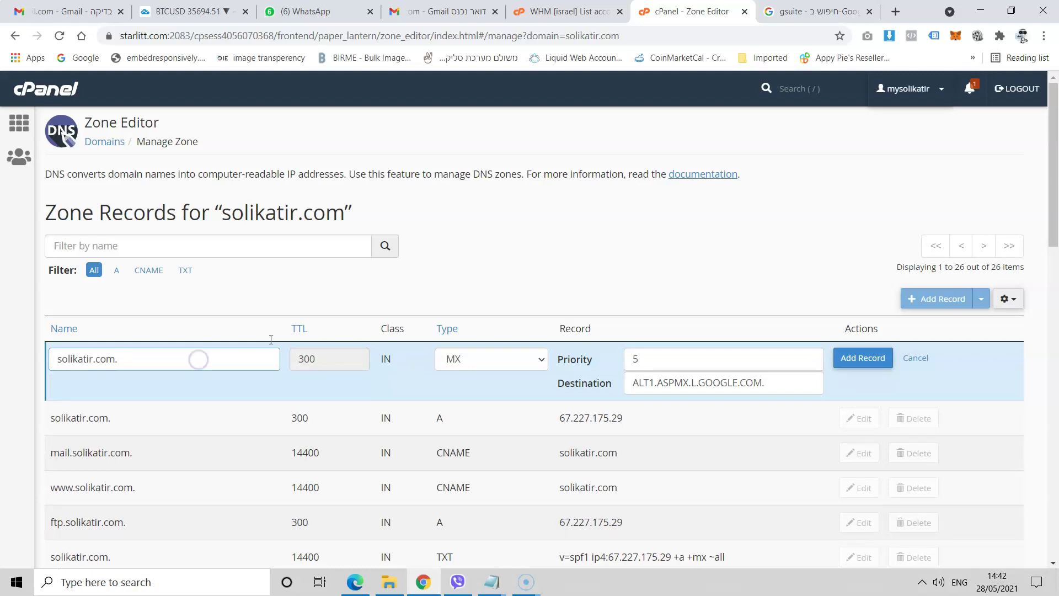
pyautogui.click(319, 390)
pyautogui.click(852, 364)
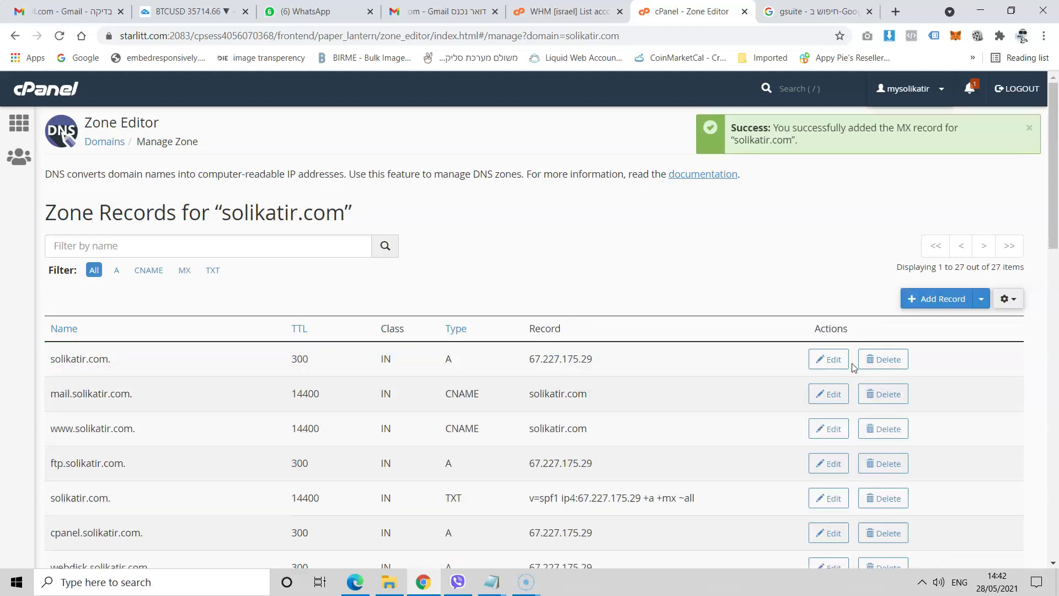
pyautogui.scroll(-5, 852, 367)
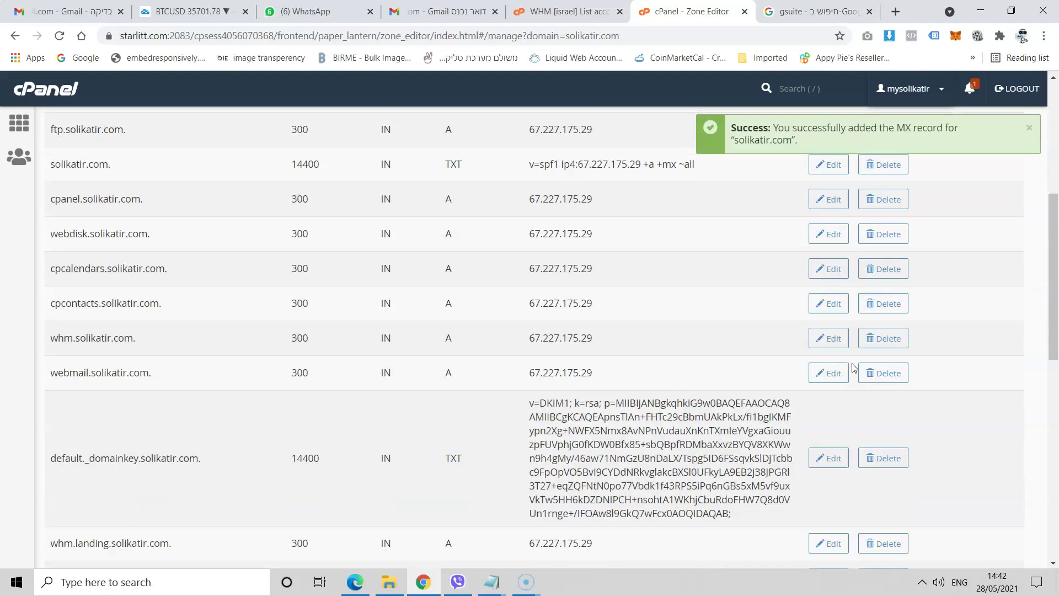
pyautogui.scroll(-10, 853, 367)
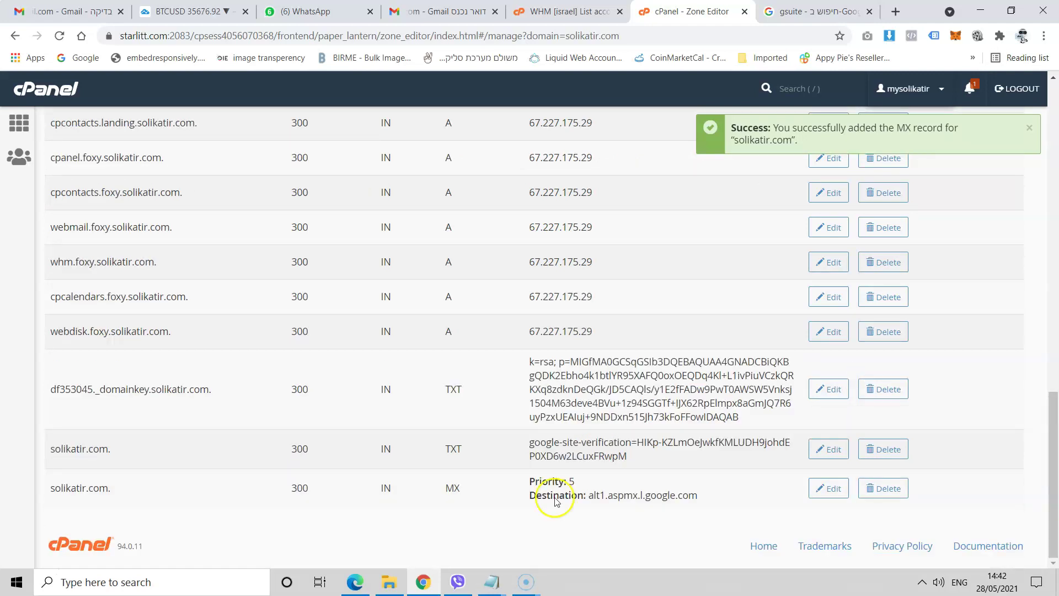
pyautogui.scroll(5, 455, 463)
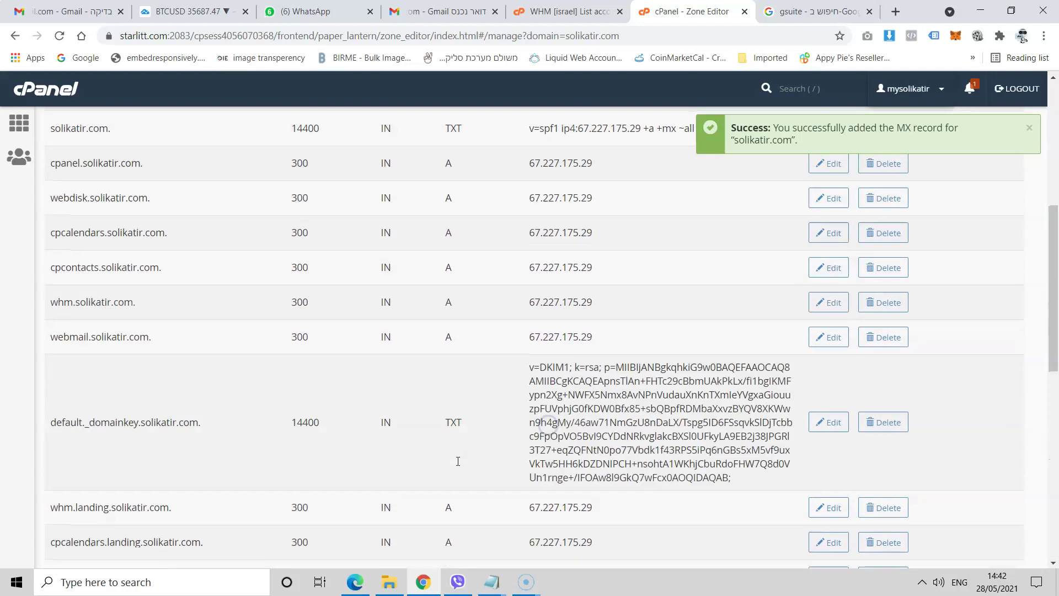
pyautogui.scroll(6, 458, 461)
# - Copy the ALT2.ASPMX.L.GOOGLE.COM. address from Google's MX instructions
pyautogui.click(354, 582)
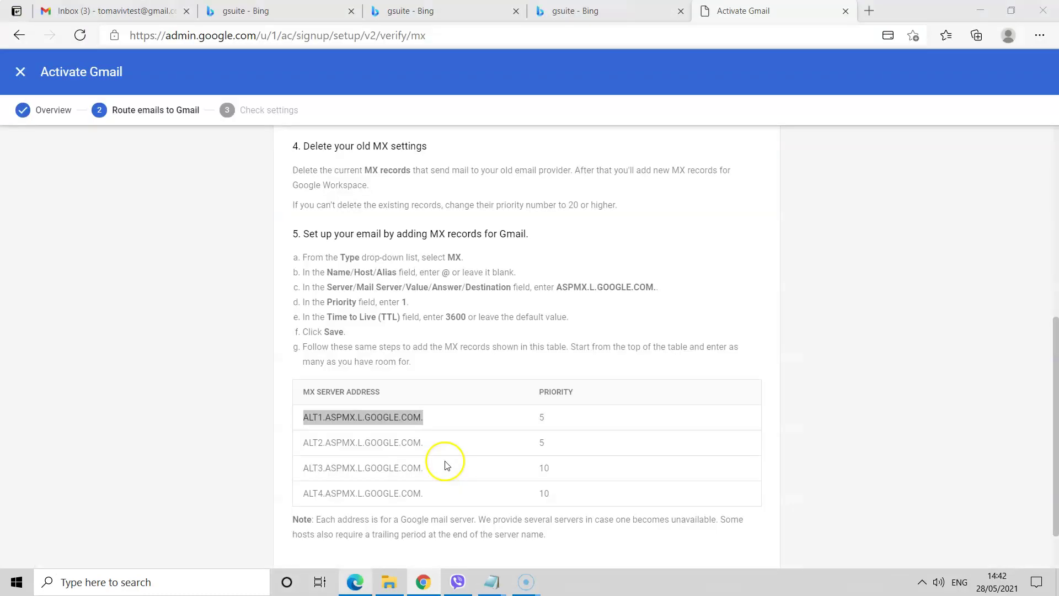
pyautogui.moveTo(427, 376); pyautogui.dragTo(300, 379)
pyautogui.rightClick(298, 382)
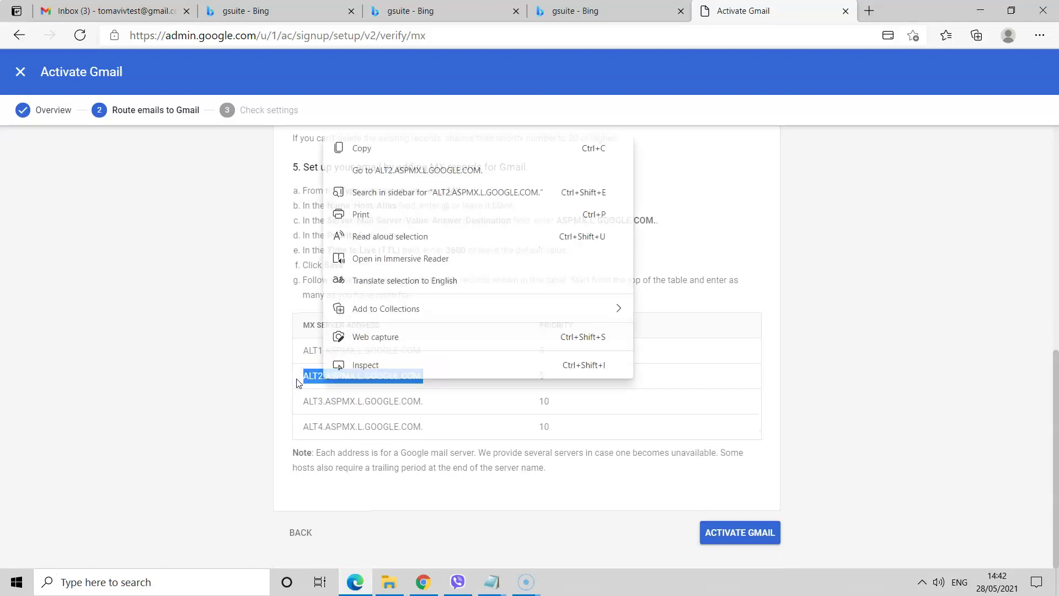
pyautogui.click(307, 381)
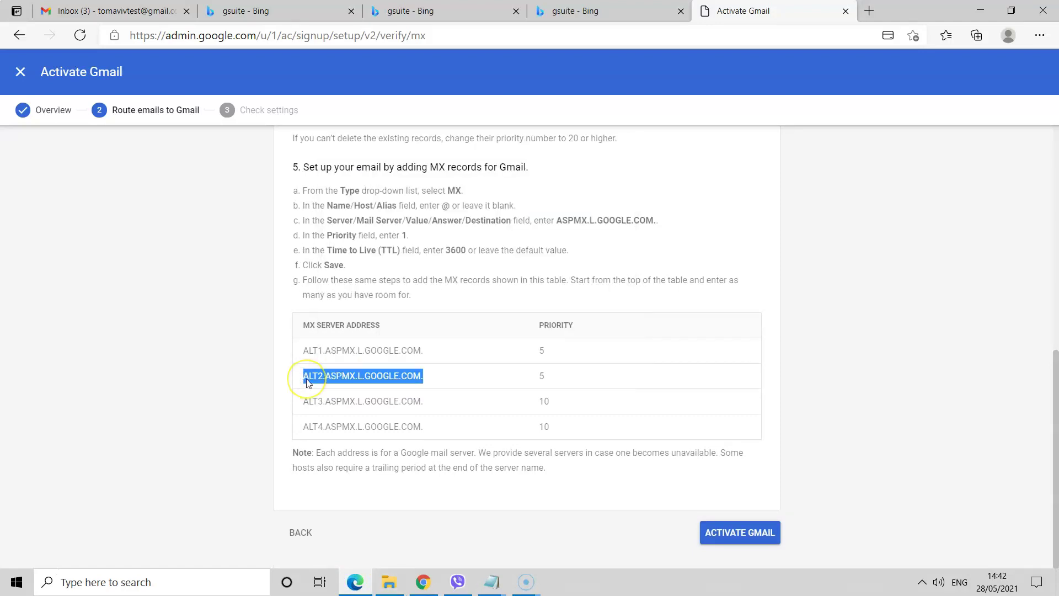
# - Add a priority 5 MX record with the pasted ALT2.ASPMX.L.GOOGLE.COM. destination
pyautogui.hotkey('alt', 'Tab')
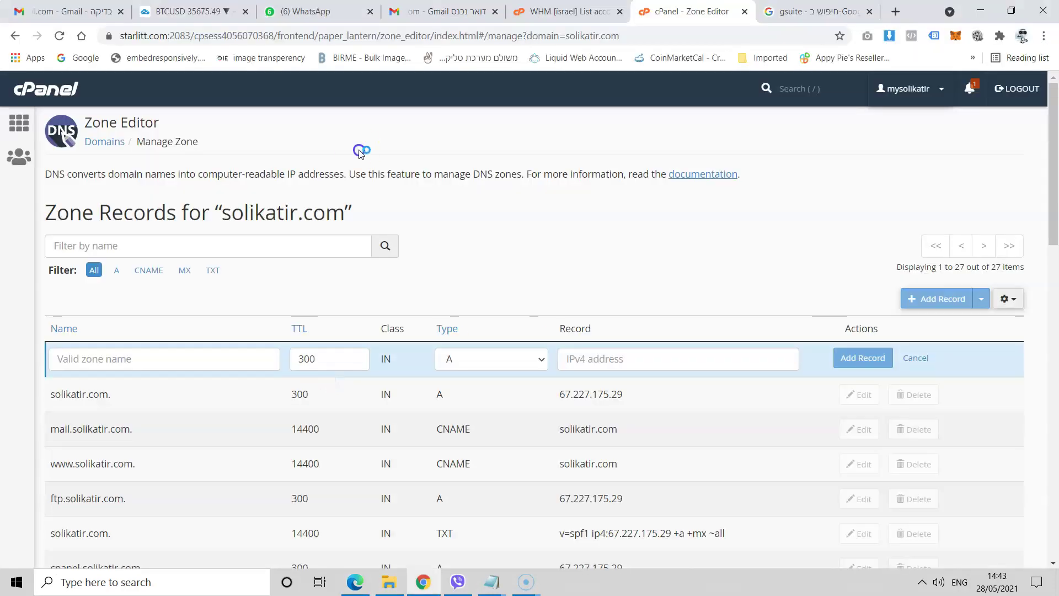
pyautogui.hotkey('alt', 'Down')
pyautogui.press('Return')
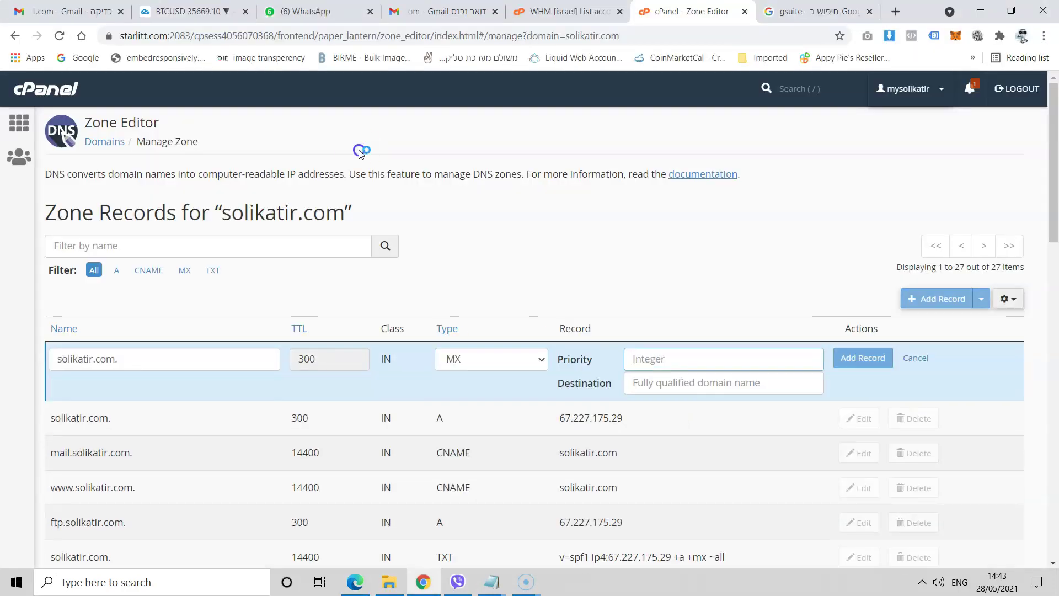
pyautogui.rightClick(644, 385)
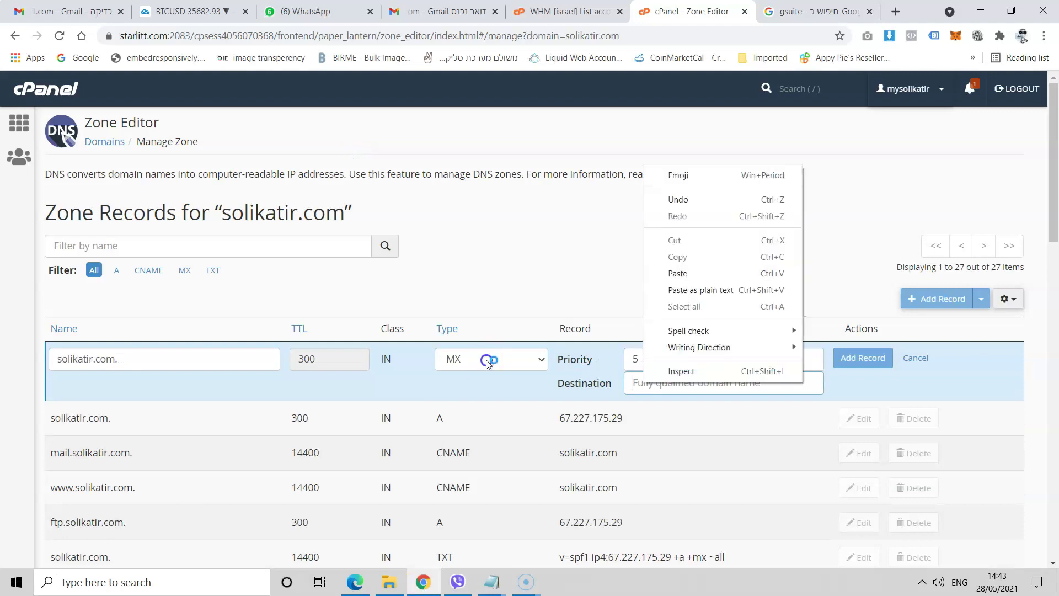
pyautogui.click(662, 273)
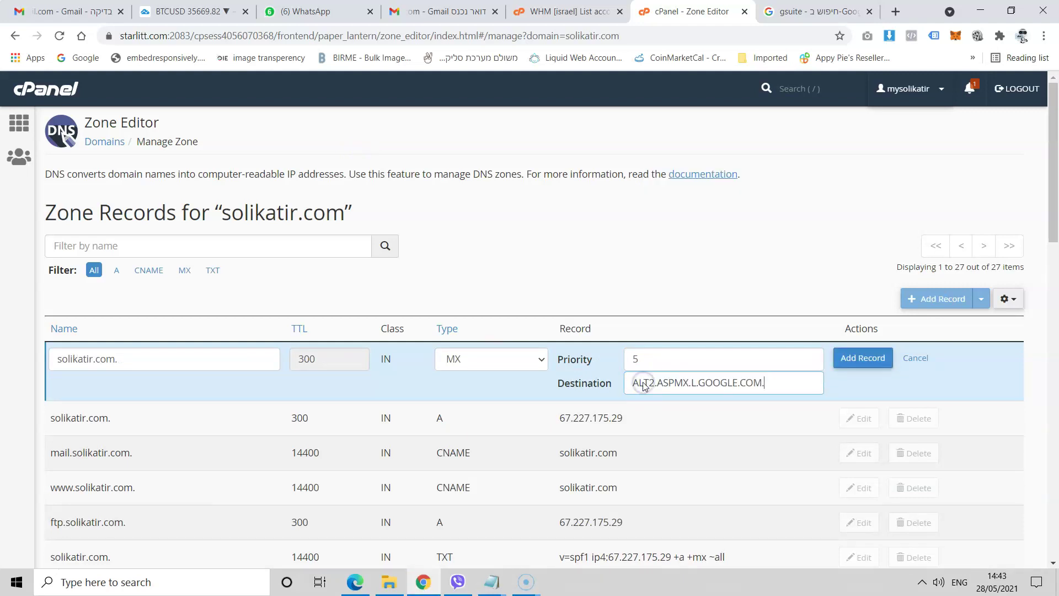
pyautogui.press('Return')
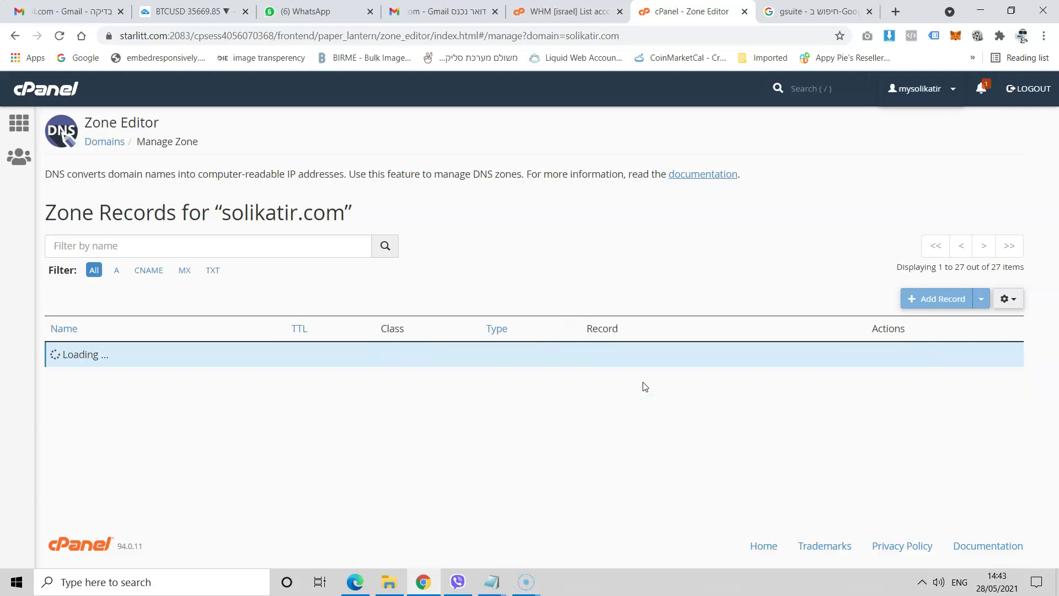
# - Copy the ALT3 server address from Google's page and return to the Zone Editor
pyautogui.hotkey('alt', 'Tab')
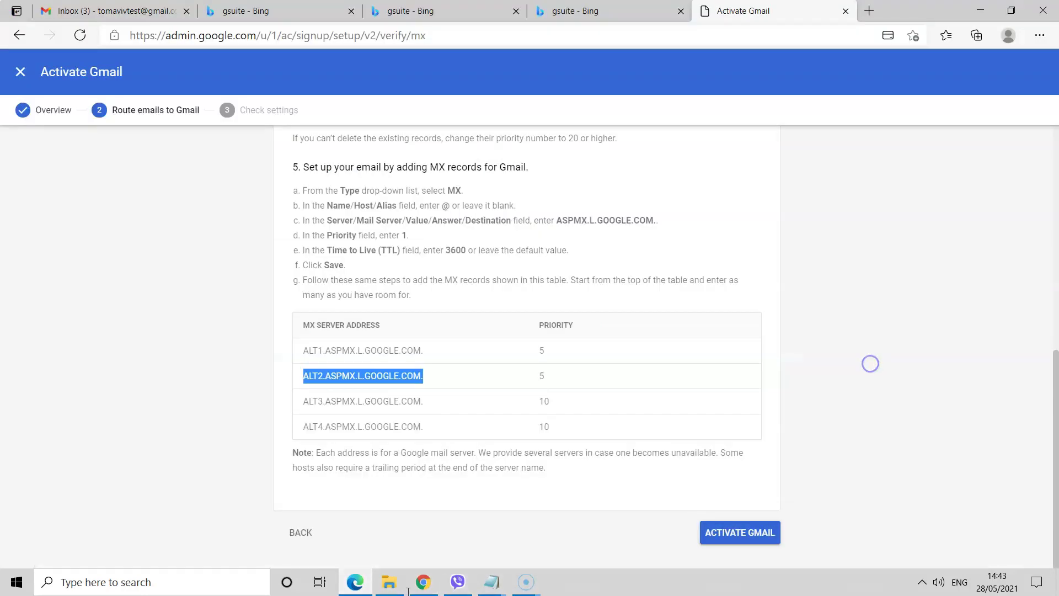
pyautogui.moveTo(432, 407); pyautogui.dragTo(323, 401)
pyautogui.rightClick(305, 401)
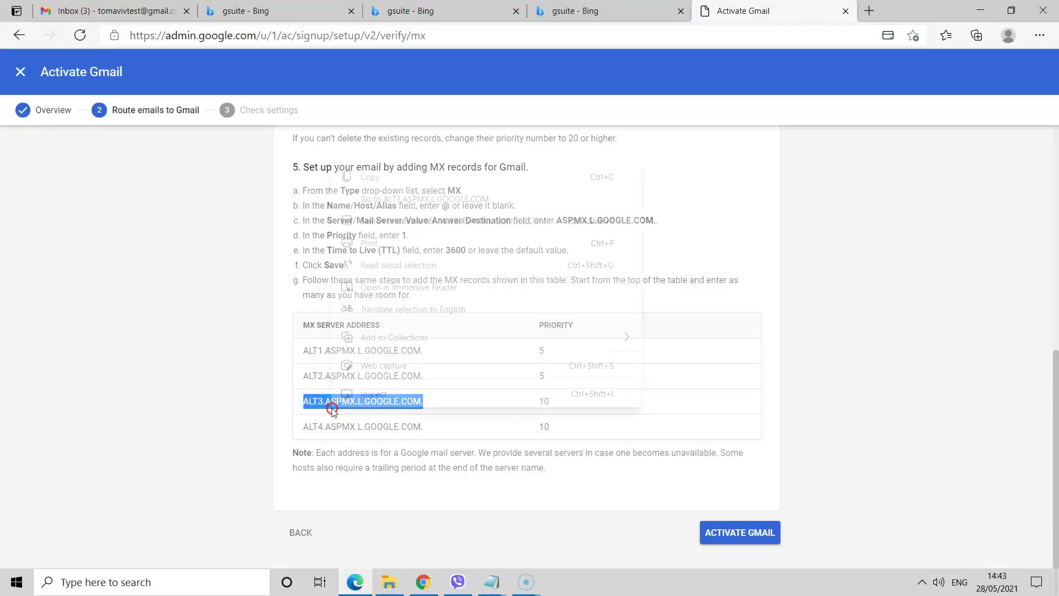
pyautogui.click(368, 175)
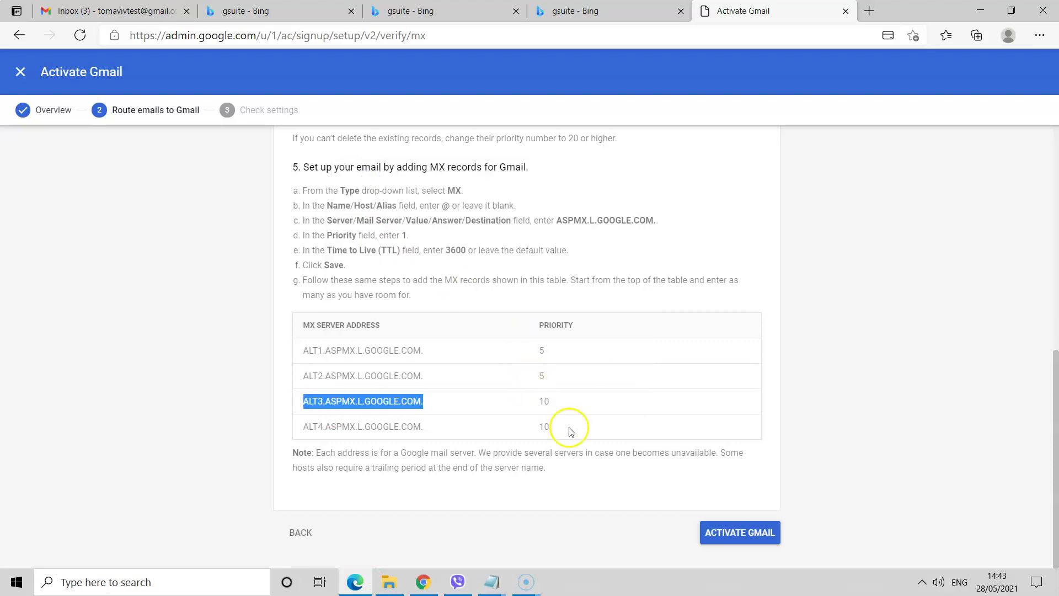
pyautogui.click(424, 583)
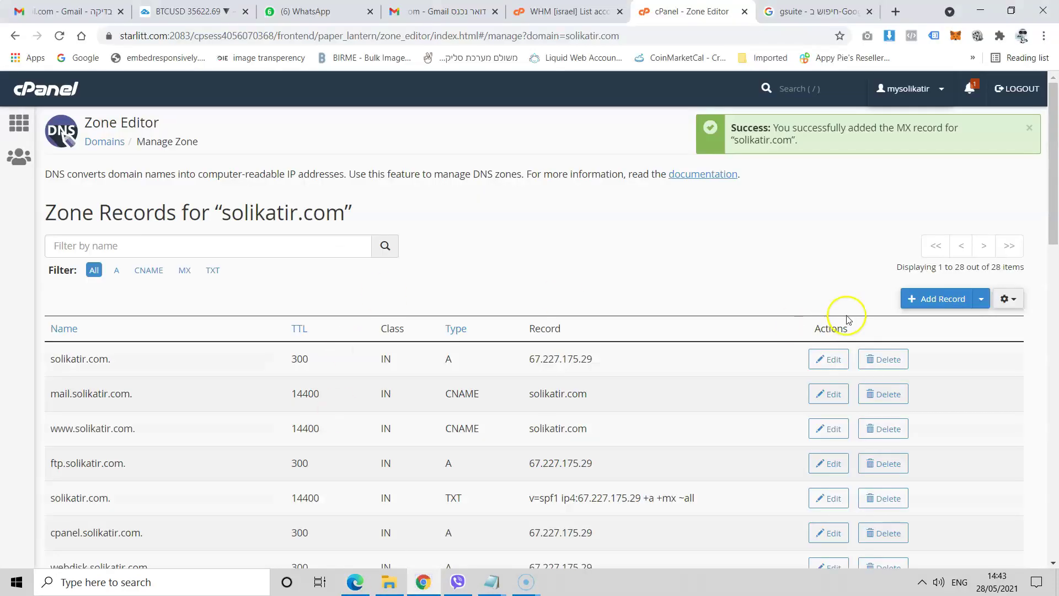
# - Add a priority-10 MX record pointing to ALT3.ASPMX.L.GOOGLE.COM in the Zone Editor
pyautogui.click(932, 300)
pyautogui.click(513, 364)
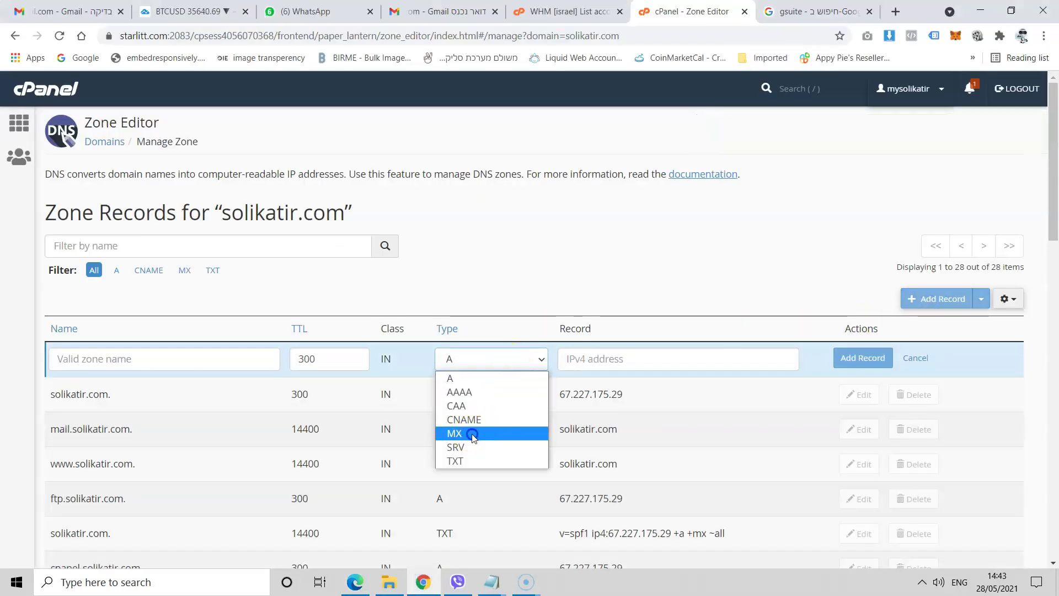
pyautogui.click(471, 433)
pyautogui.click(647, 359)
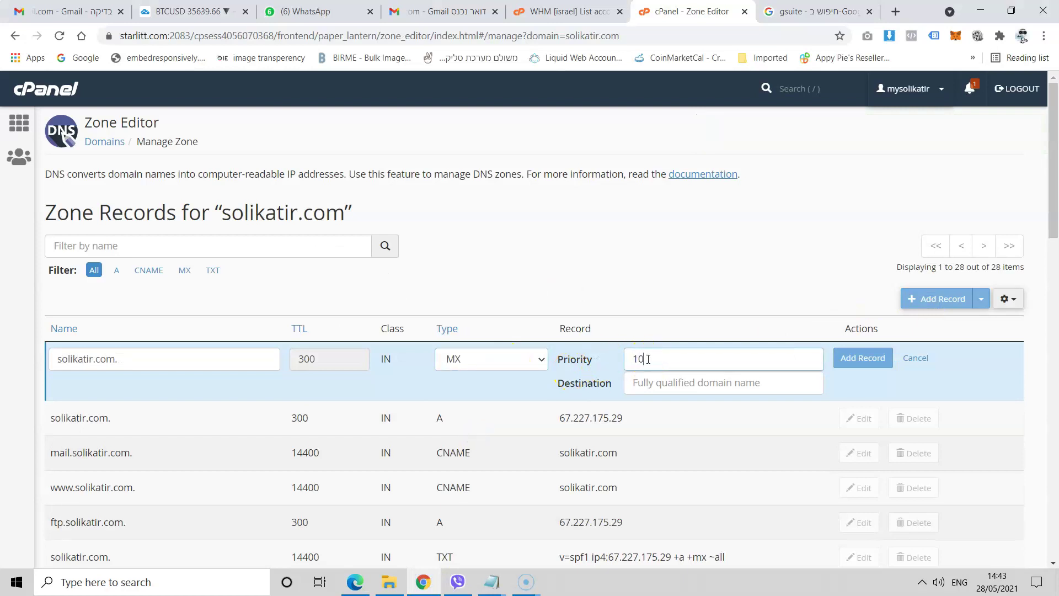
pyautogui.write('10')
pyautogui.rightClick(668, 382)
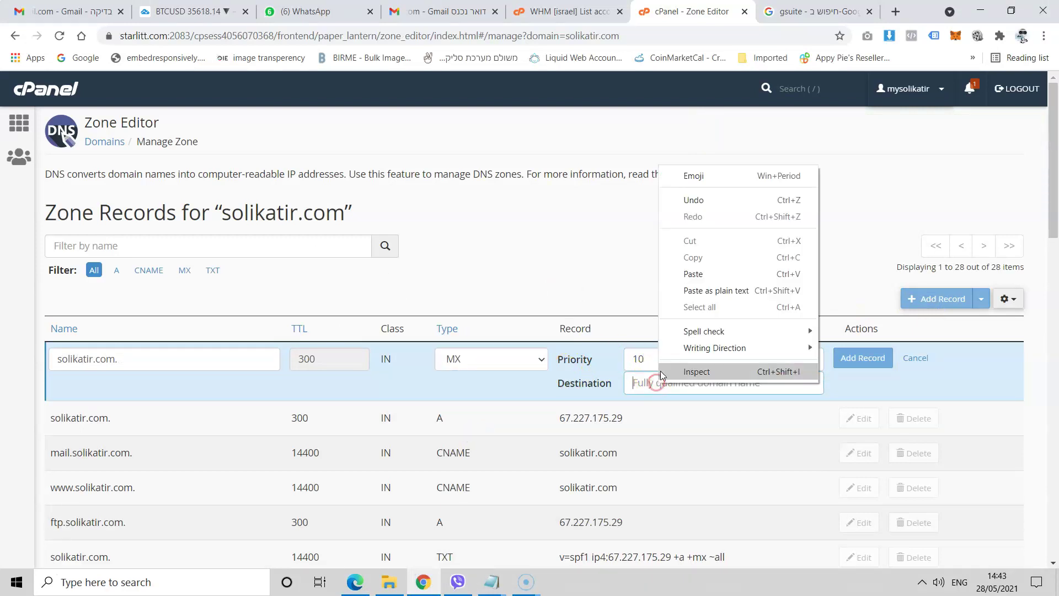
pyautogui.click(705, 276)
pyautogui.click(864, 358)
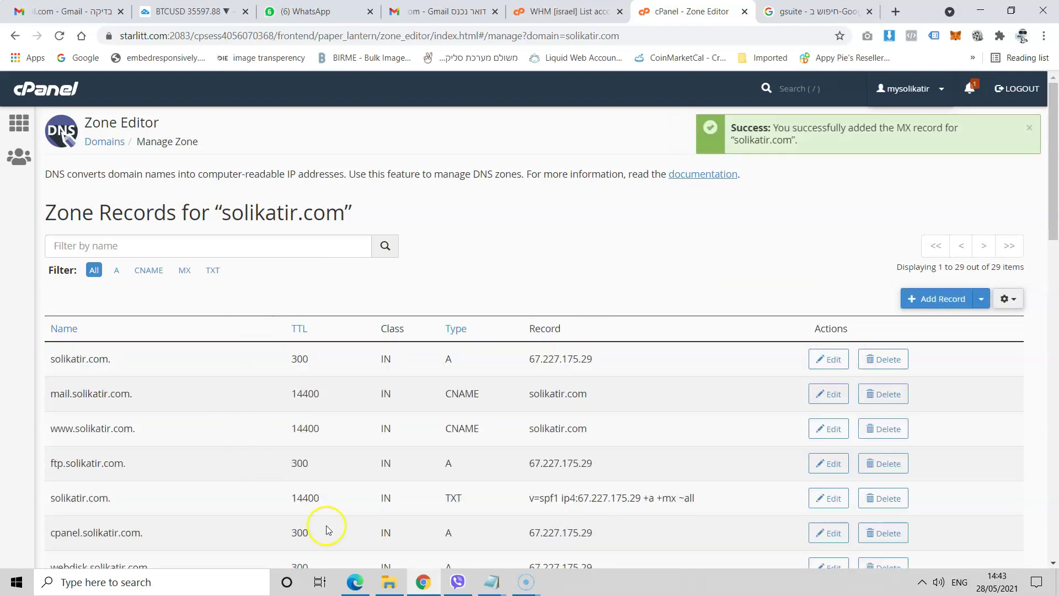
# - Copy ALT4.ASPMX.L.GOOGLE.COM from Google's instructions and add it as a priority-10 MX record
pyautogui.click(353, 584)
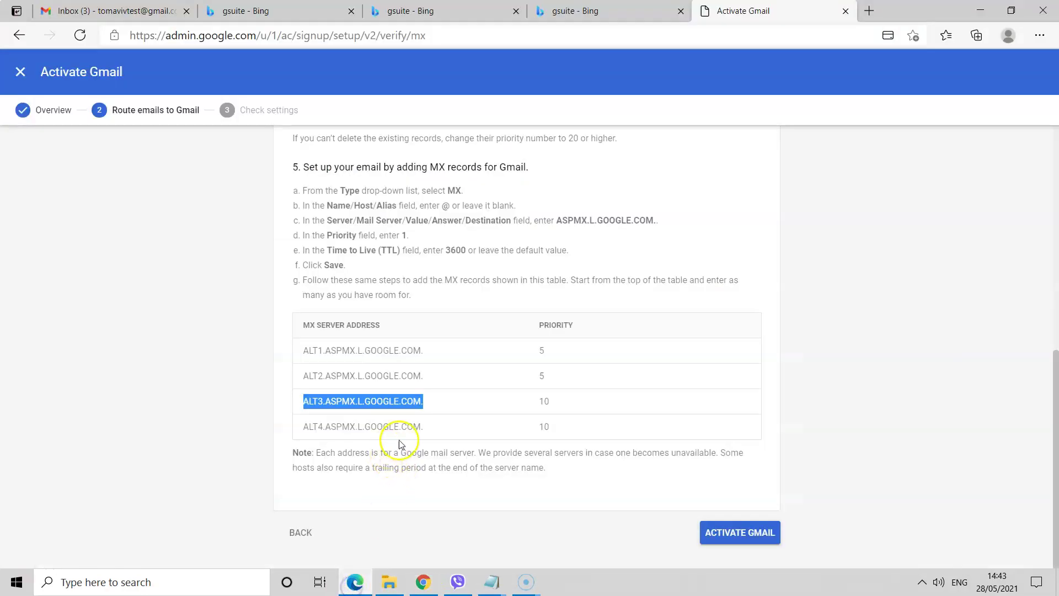
pyautogui.moveTo(426, 436); pyautogui.dragTo(306, 429)
pyautogui.rightClick(306, 429)
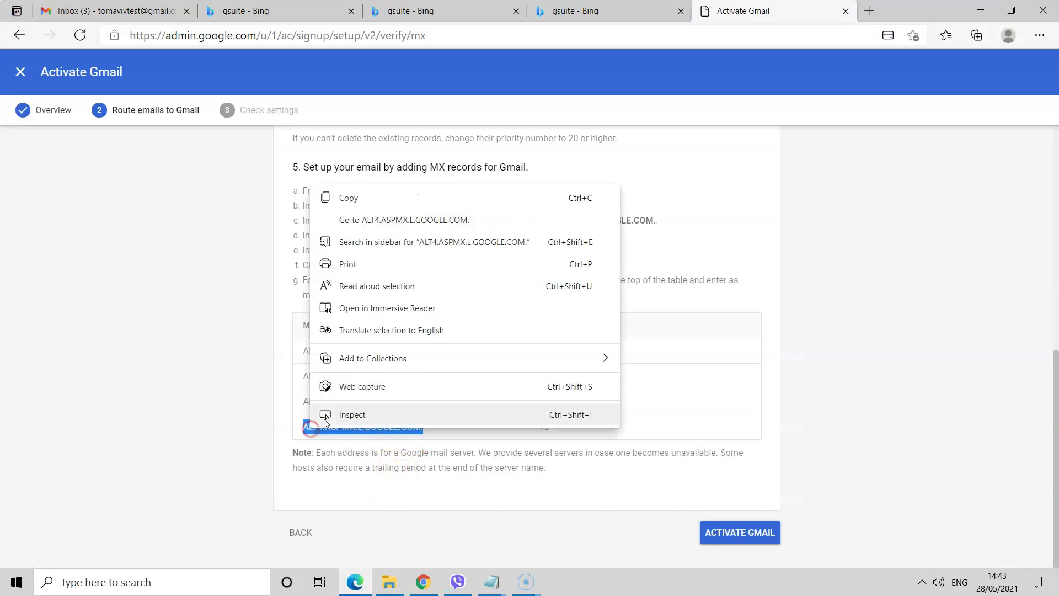
pyautogui.click(350, 200)
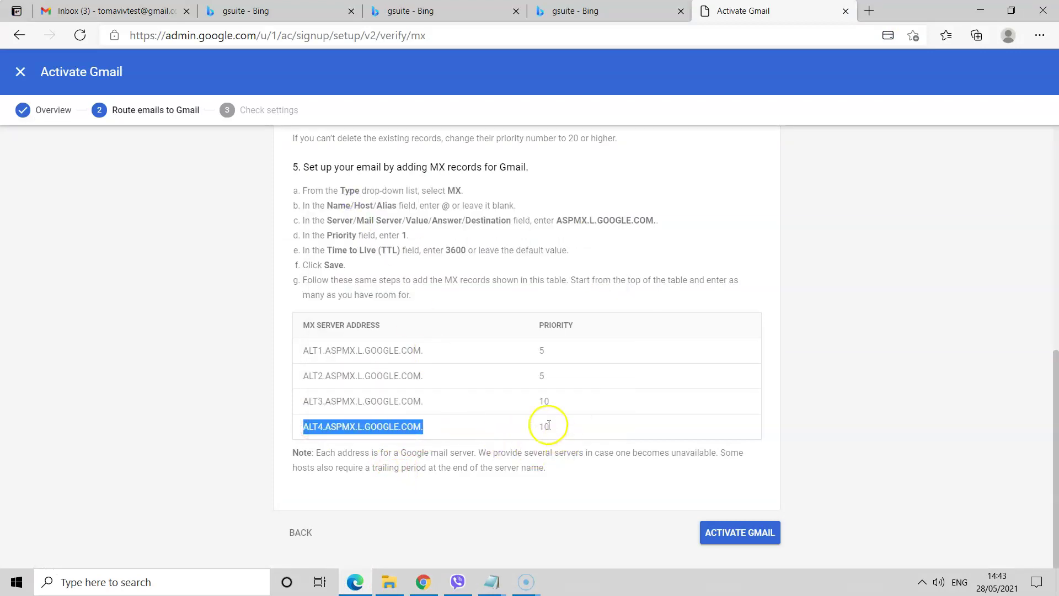
pyautogui.click(423, 582)
pyautogui.click(916, 298)
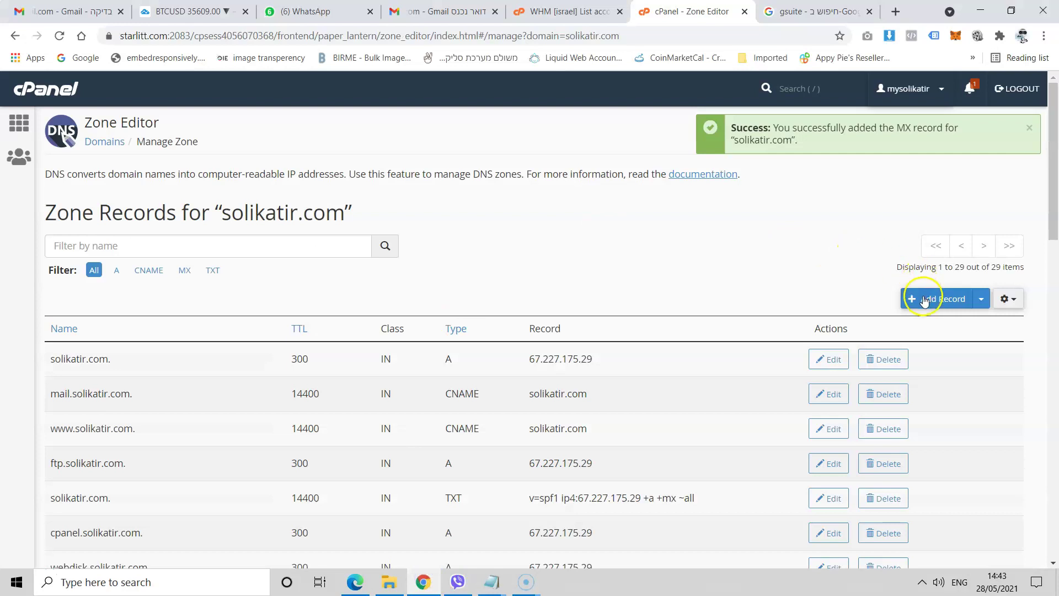
pyautogui.click(542, 356)
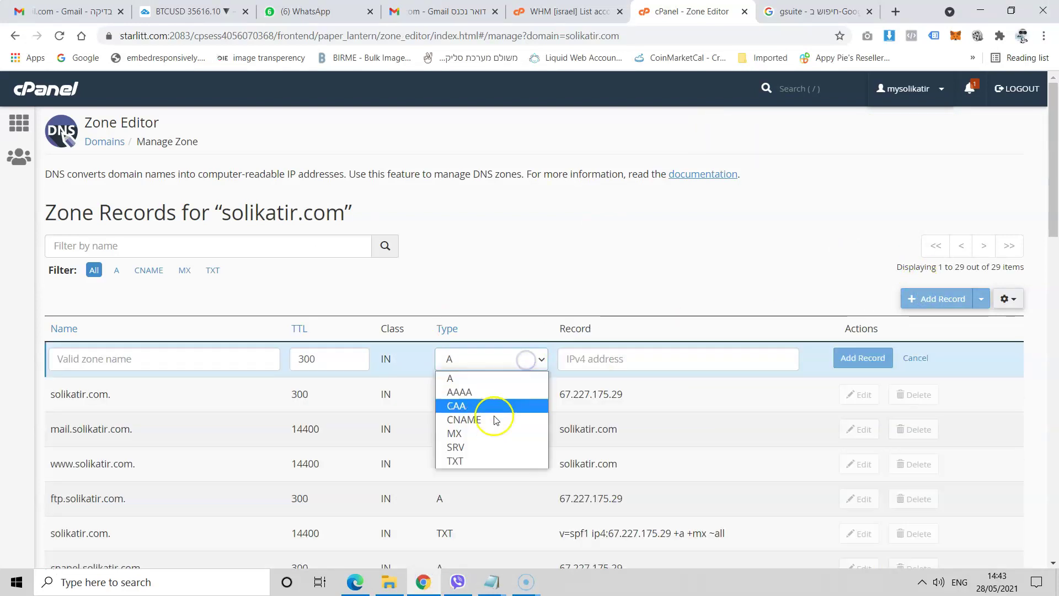
pyautogui.click(484, 432)
pyautogui.click(651, 360)
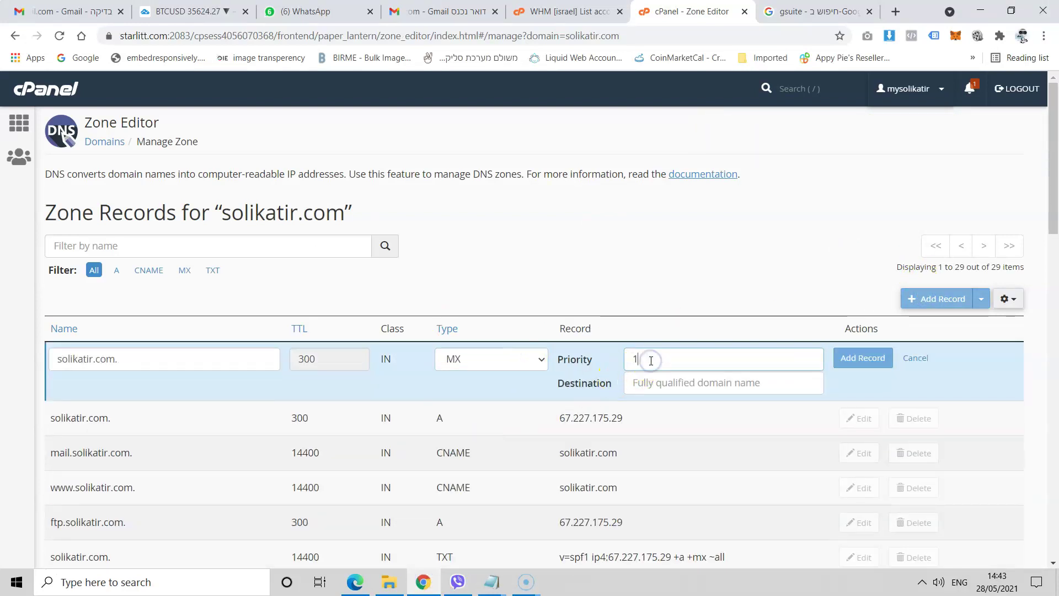
pyautogui.click(645, 382)
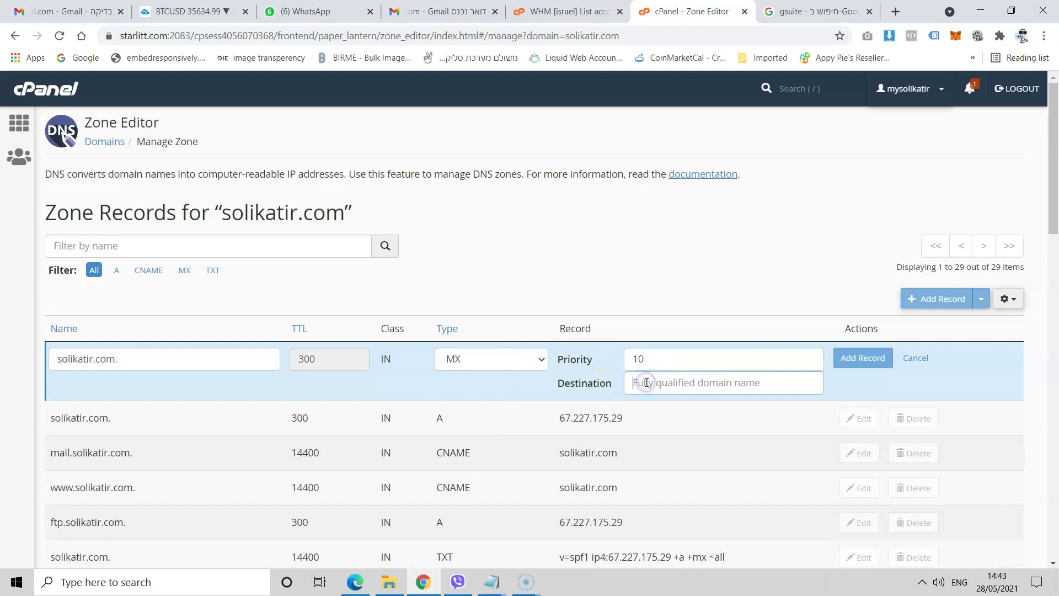
pyautogui.hotkey('ctrl', 'v')
pyautogui.click(871, 362)
# - Check the zone list now shows 30 records, then return to Google Admin's activation page
pyautogui.click(431, 574)
pyautogui.scroll(-15, 391, 440)
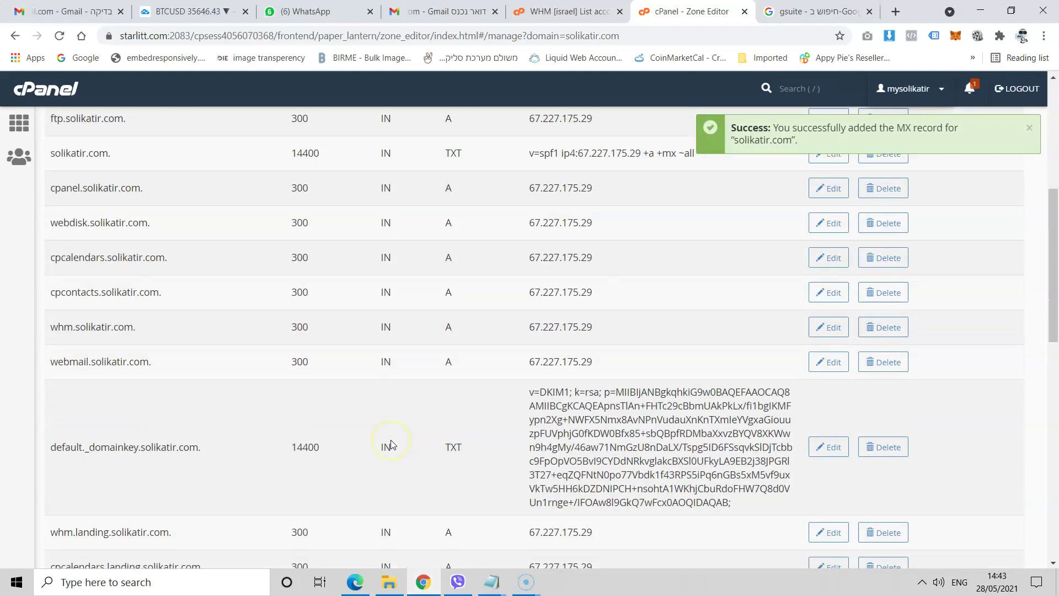
pyautogui.scroll(-1, 389, 449)
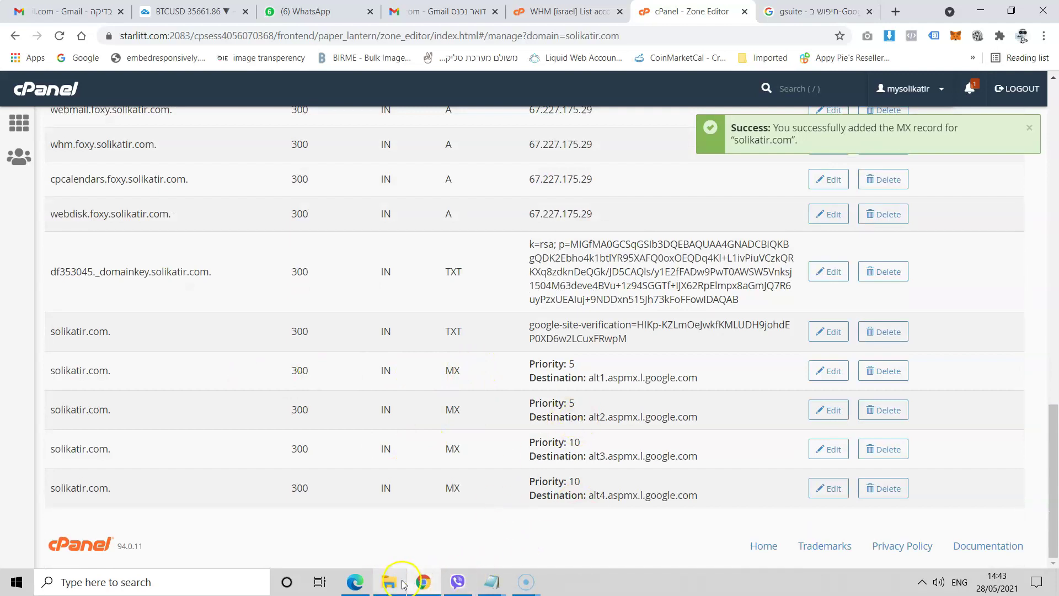
pyautogui.click(355, 582)
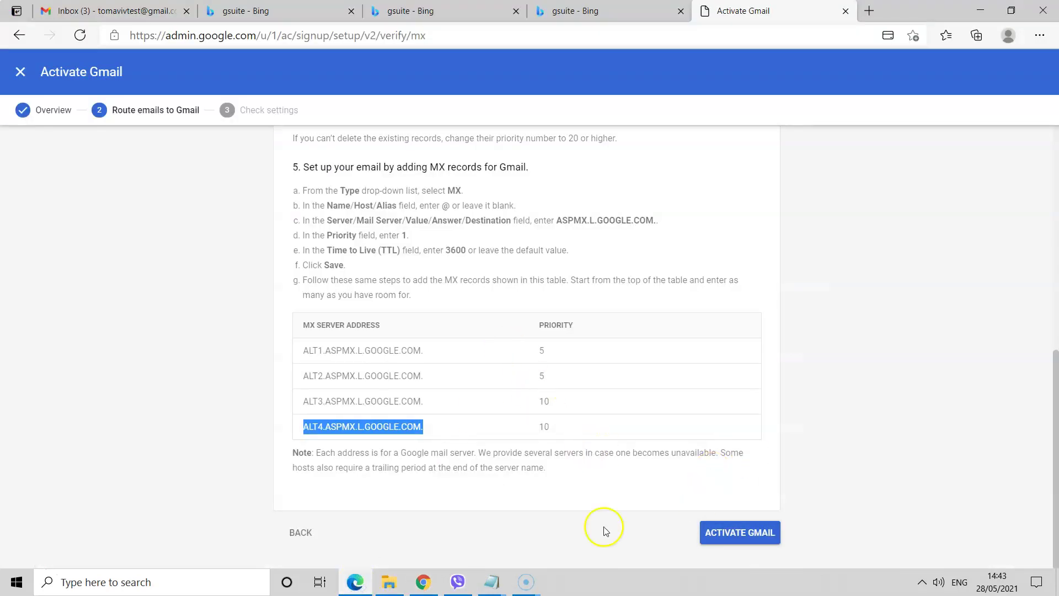
# - Run the Gmail activation check and copy the missing priority-1 ASPMX.L.GOOGLE.COM address
pyautogui.click(755, 531)
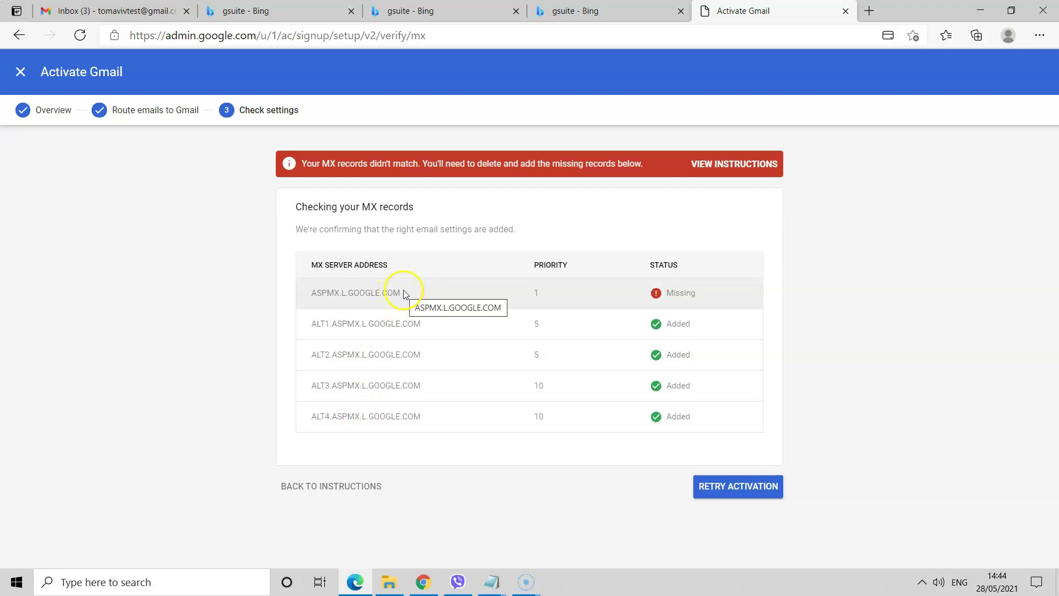
pyautogui.moveTo(401, 293); pyautogui.dragTo(310, 292)
pyautogui.rightClick(324, 295)
pyautogui.click(347, 307)
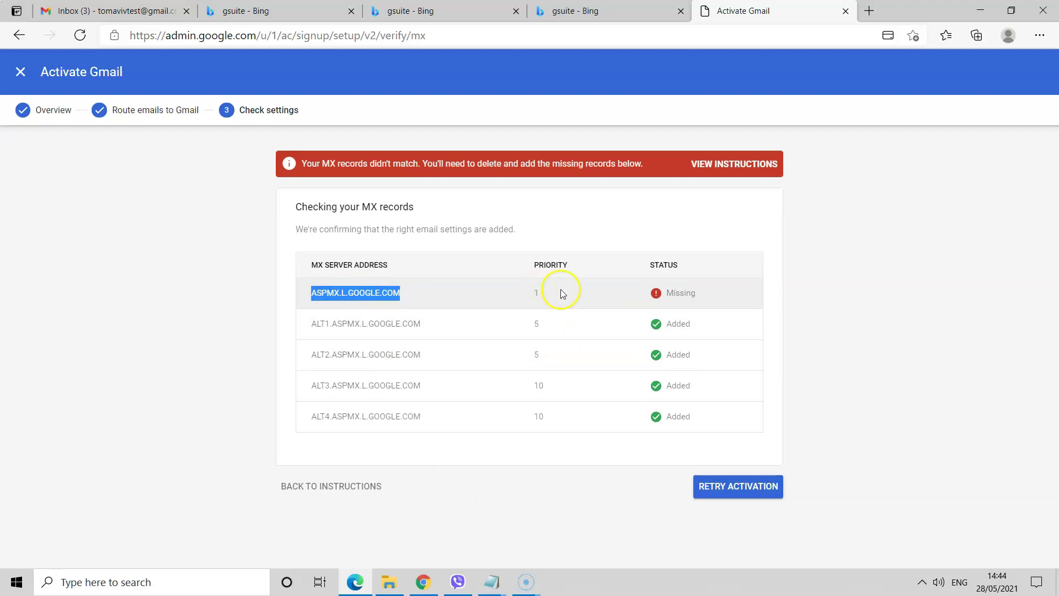
pyautogui.click(423, 582)
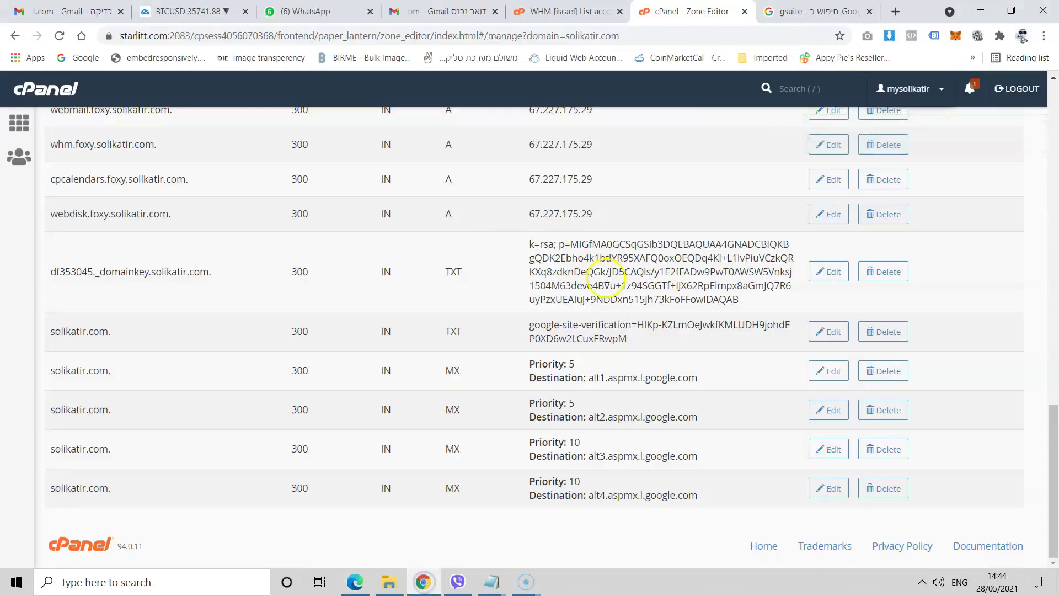
# - Add a solikatir.com MX record with priority 1 and destination ASPMX.L.GOOGLE.COM
pyautogui.scroll(20, 607, 278)
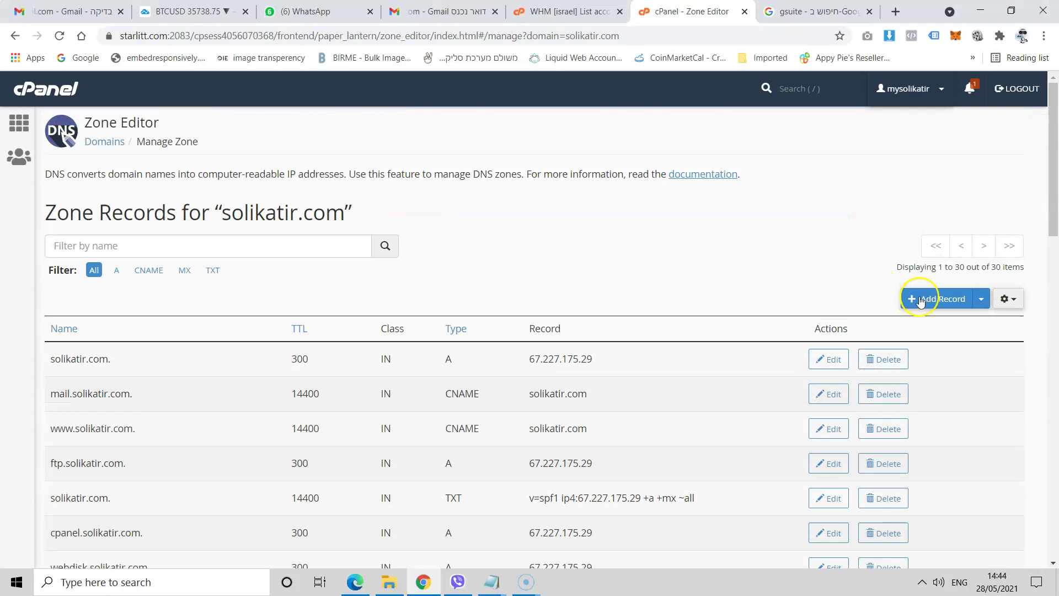
pyautogui.click(920, 301)
pyautogui.click(655, 356)
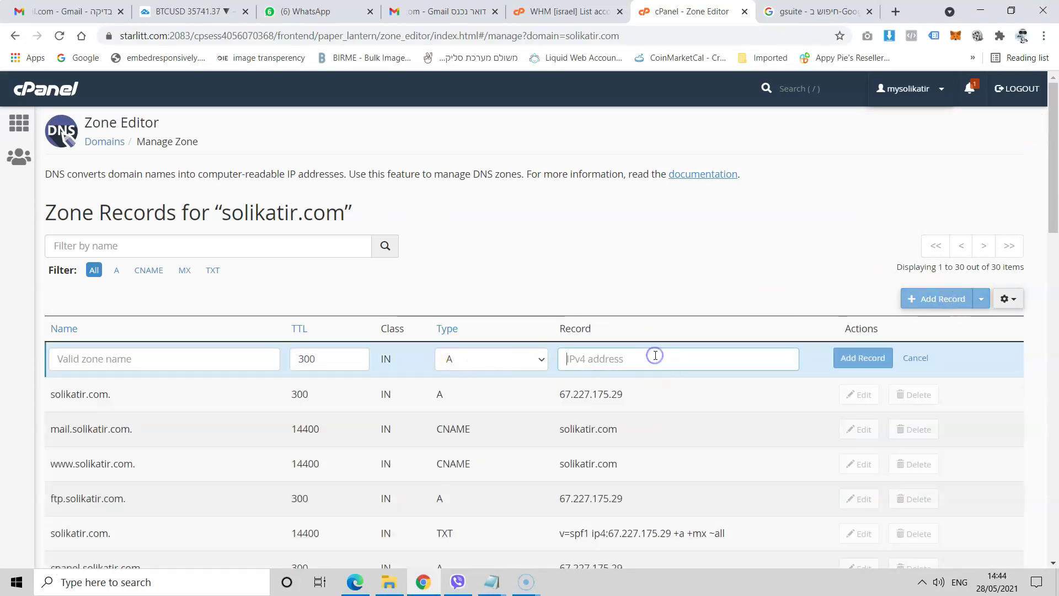
pyautogui.click(449, 359)
pyautogui.click(464, 434)
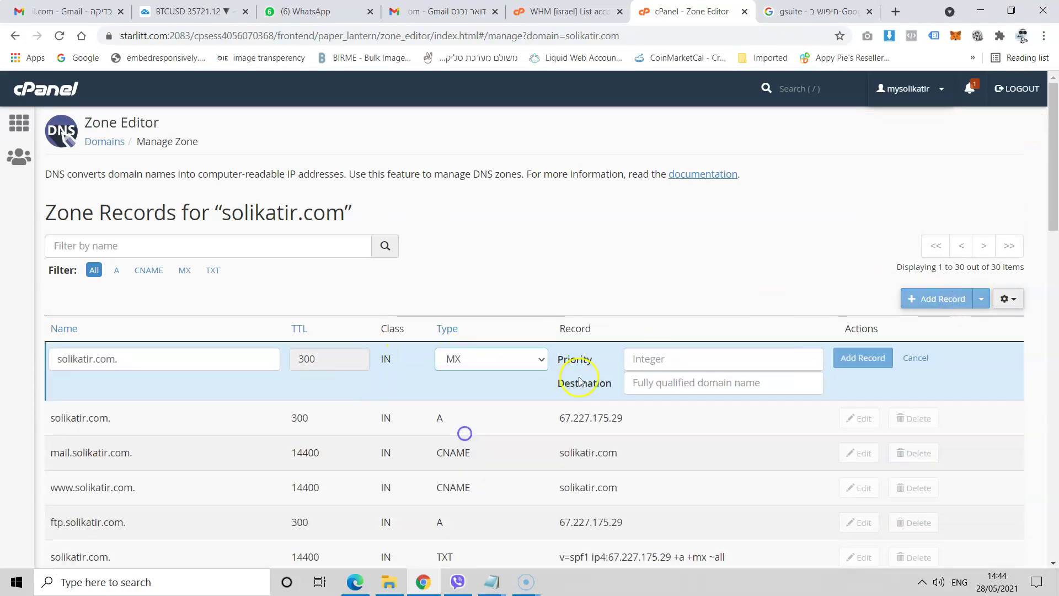
pyautogui.click(645, 362)
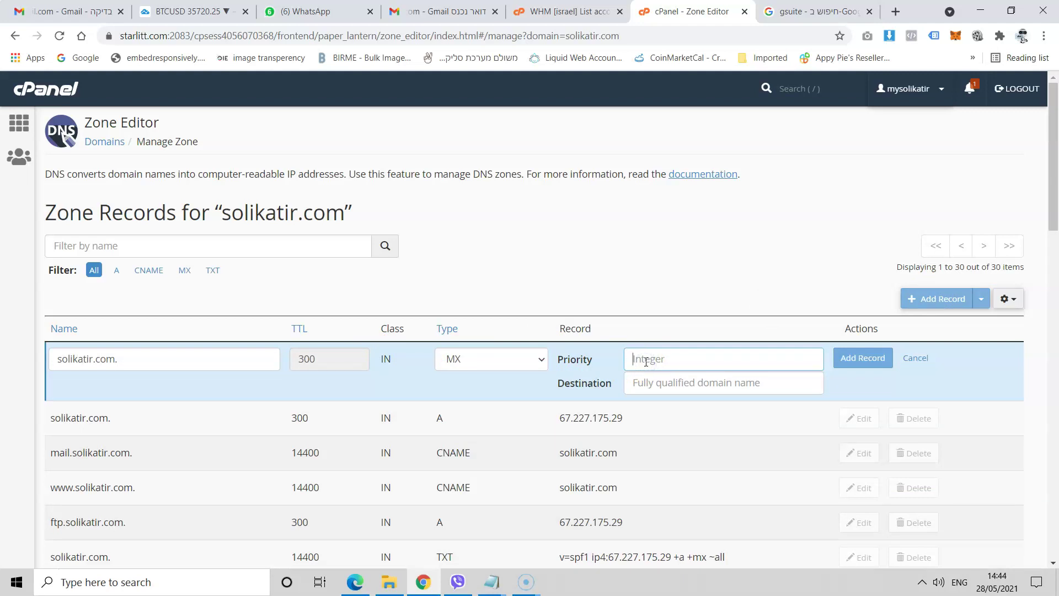
pyautogui.click(643, 384)
pyautogui.hotkey('ctrl', 'v')
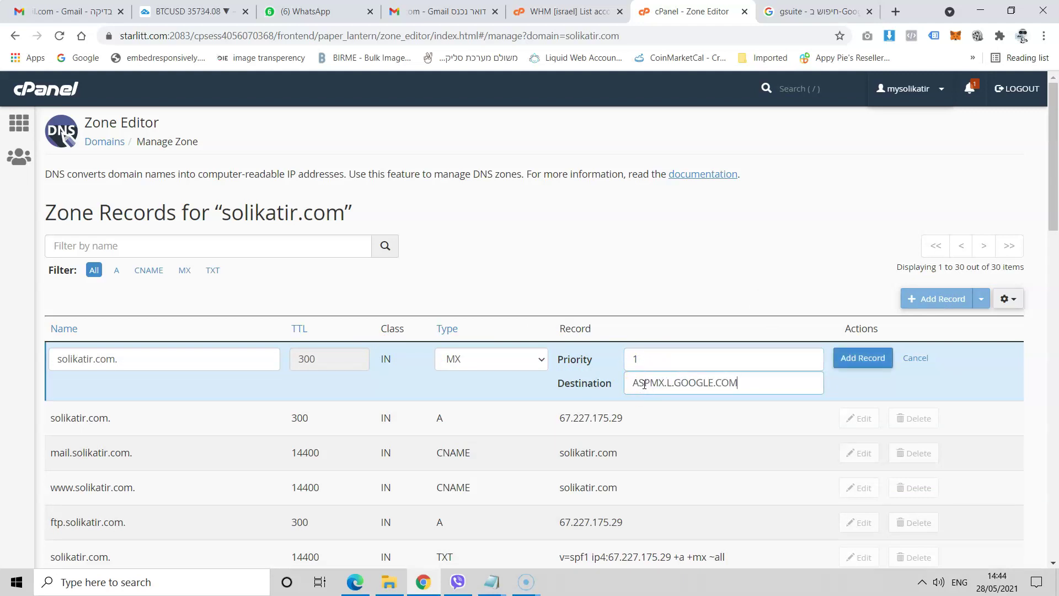
pyautogui.click(863, 359)
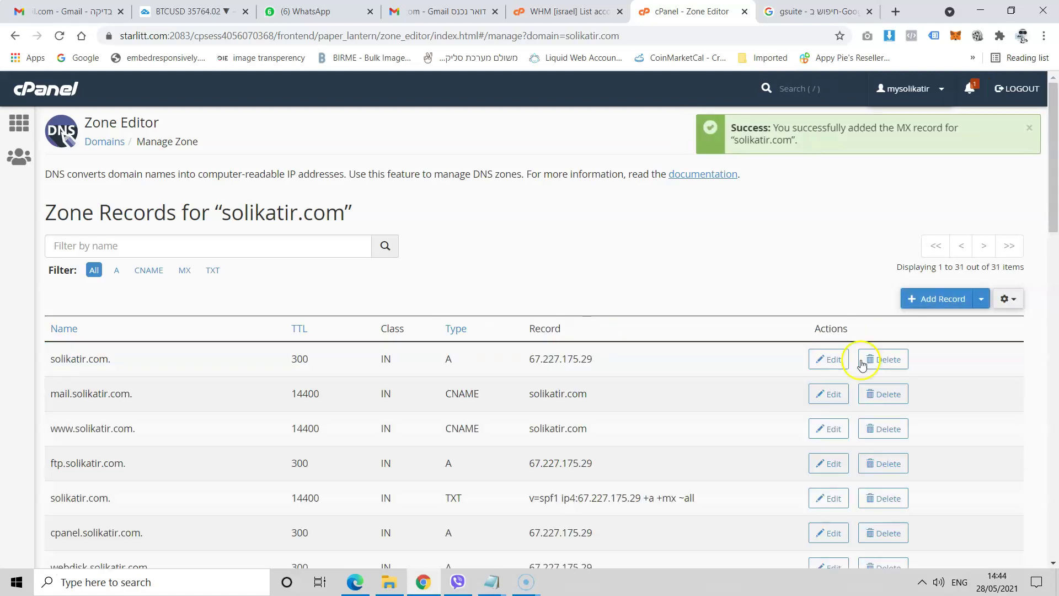
pyautogui.scroll(-20, 607, 381)
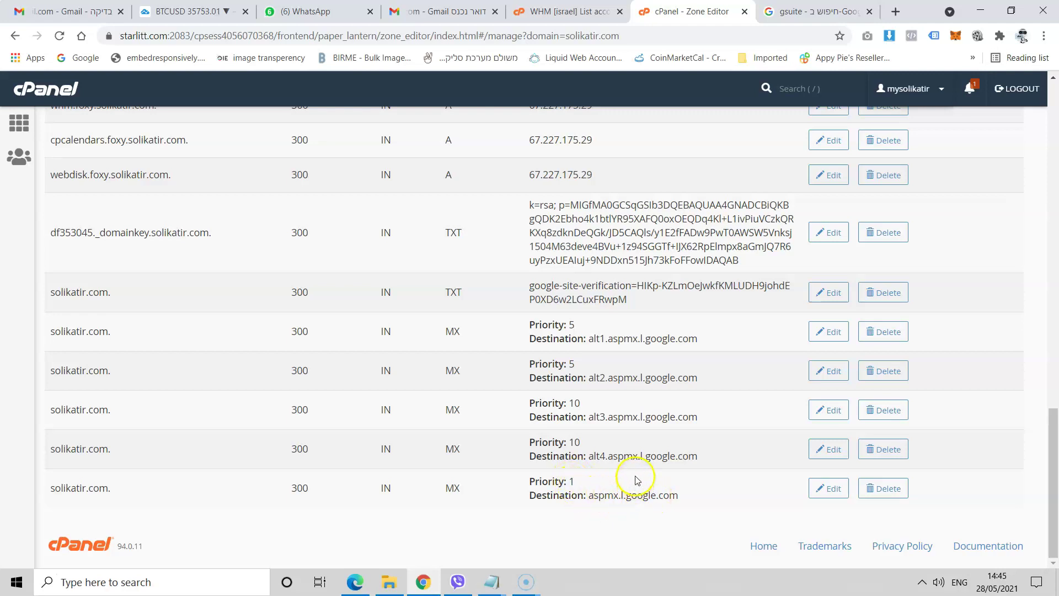
pyautogui.hotkey('ctrl', '+')
pyautogui.hotkey('ctrl', '+')
pyautogui.hotkey('ctrl', '+')
pyautogui.hotkey('ctrl', '+')
pyautogui.scroll(-10, 629, 455)
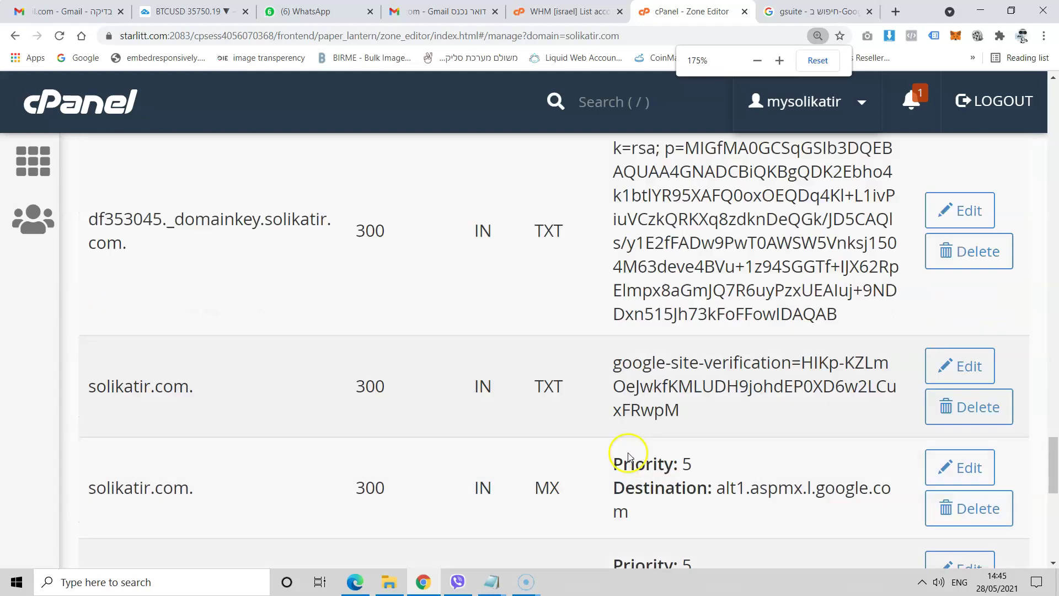
pyautogui.scroll(-5, 629, 455)
pyautogui.scroll(2, 628, 445)
pyautogui.scroll(-1, 629, 445)
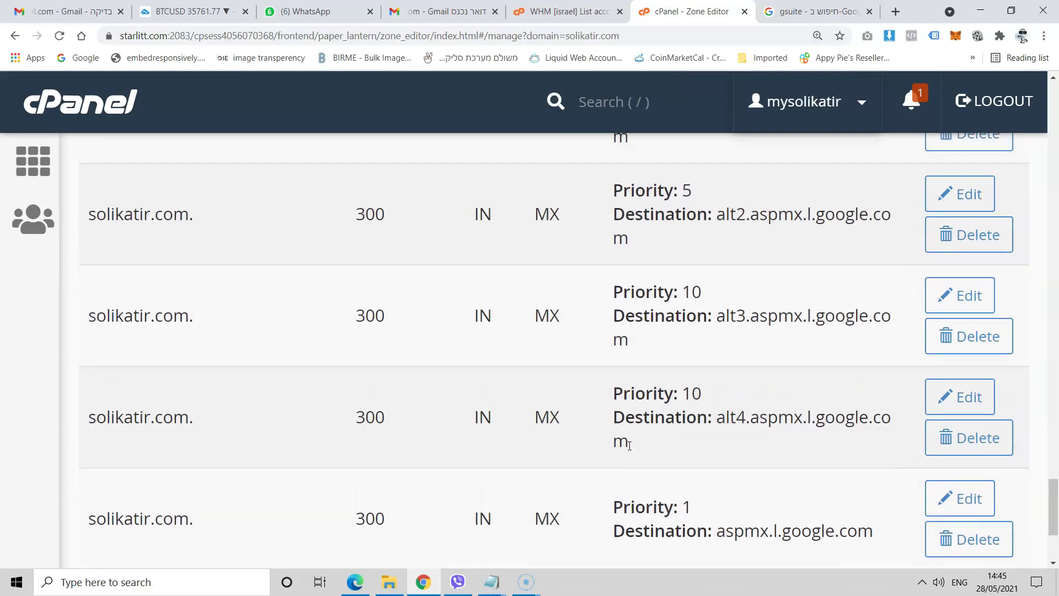
pyautogui.hotkey('ctrl', '-')
pyautogui.scroll(1, 640, 435)
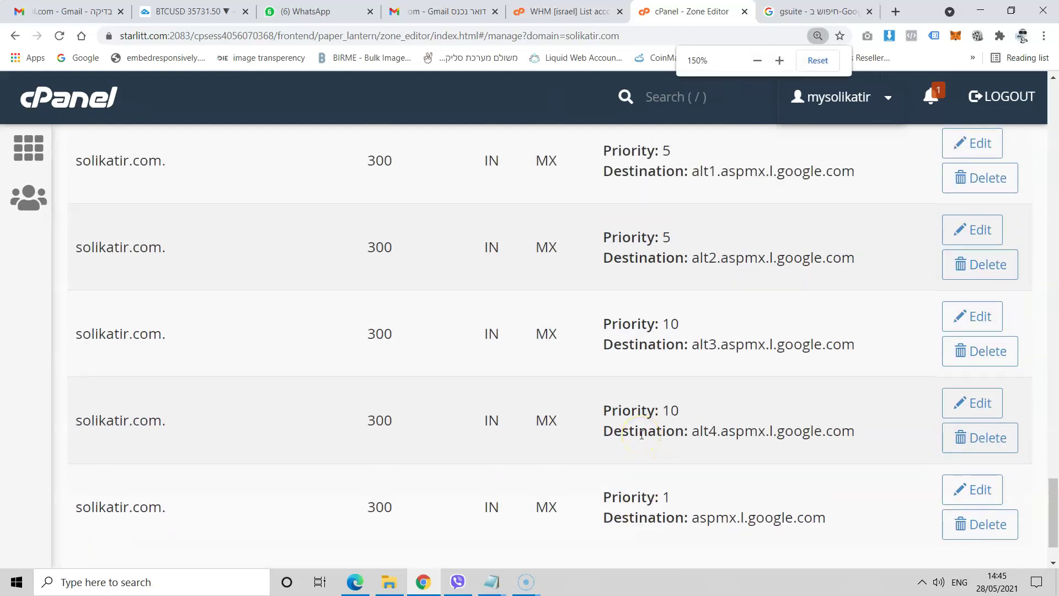
pyautogui.scroll(1, 640, 437)
pyautogui.scroll(-1, 642, 438)
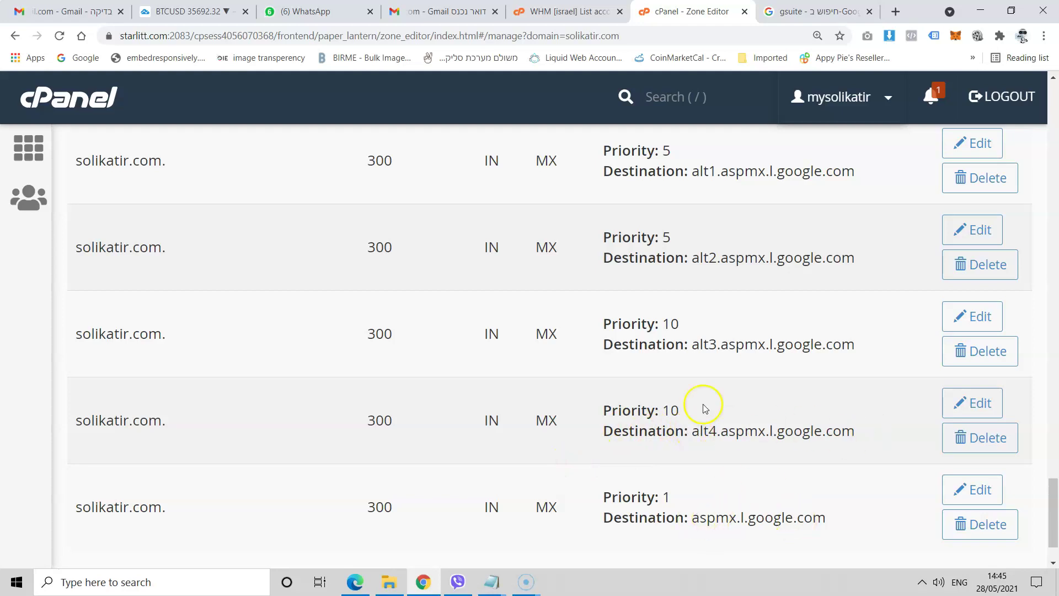
pyautogui.scroll(1, 451, 377)
pyautogui.scroll(3, 450, 375)
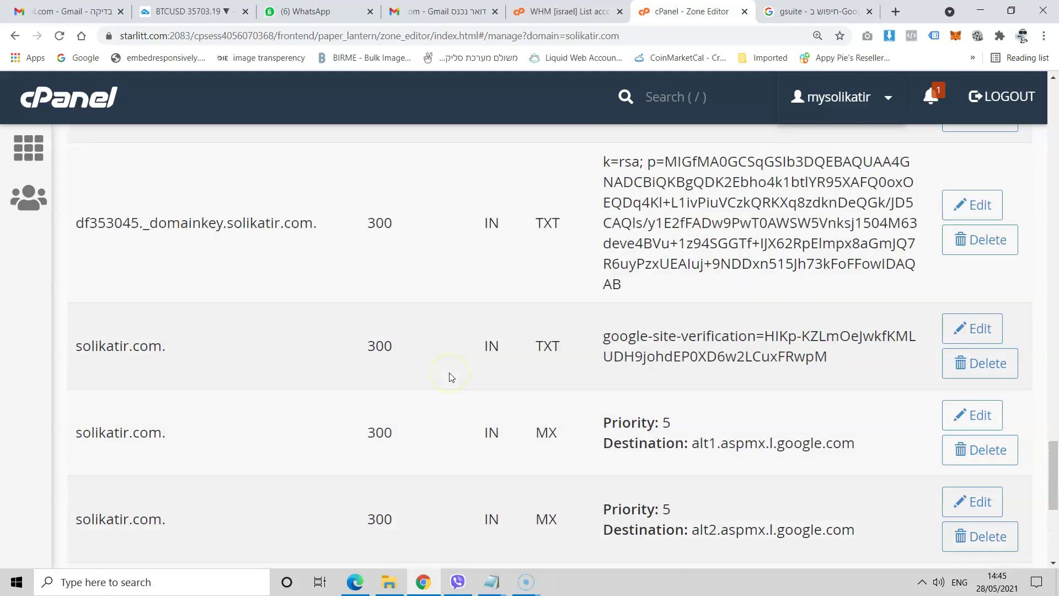
pyautogui.scroll(-1, 449, 369)
pyautogui.scroll(1, 451, 243)
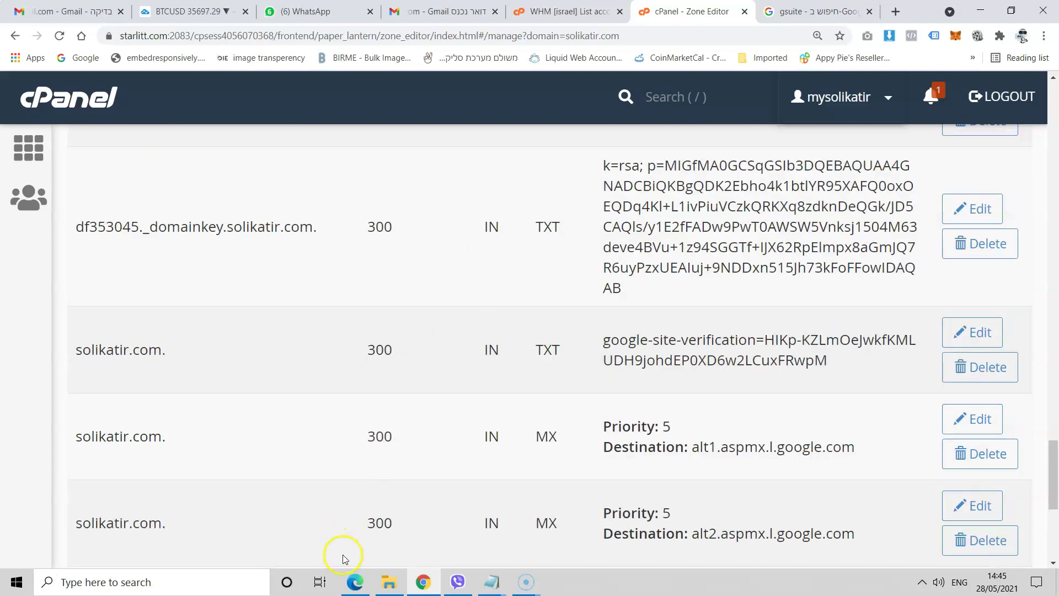
pyautogui.click(355, 582)
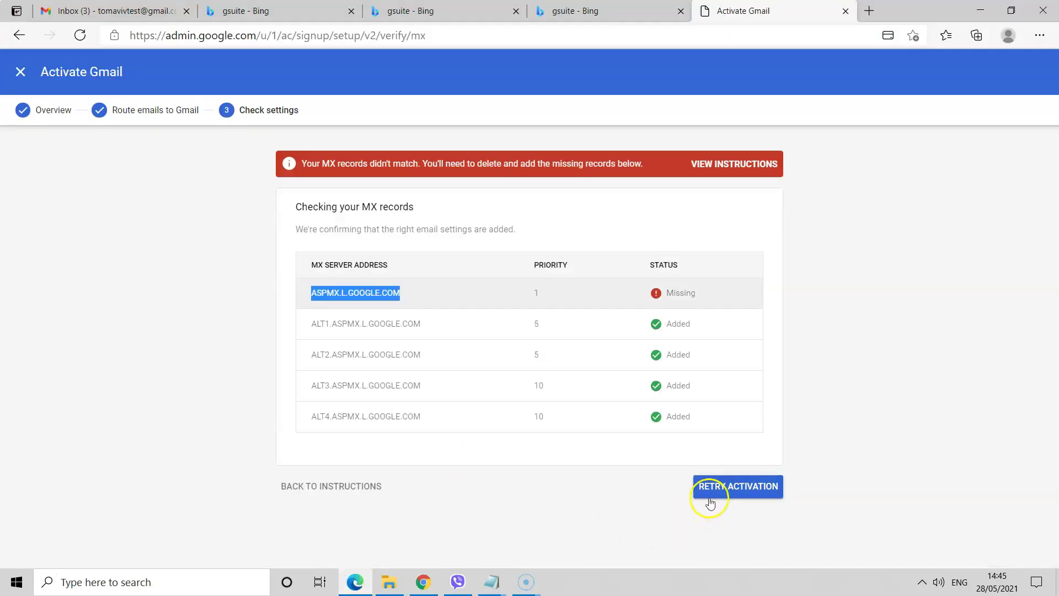
# - Retry Gmail activation so the MX check passes for solikatir.com
pyautogui.click(724, 488)
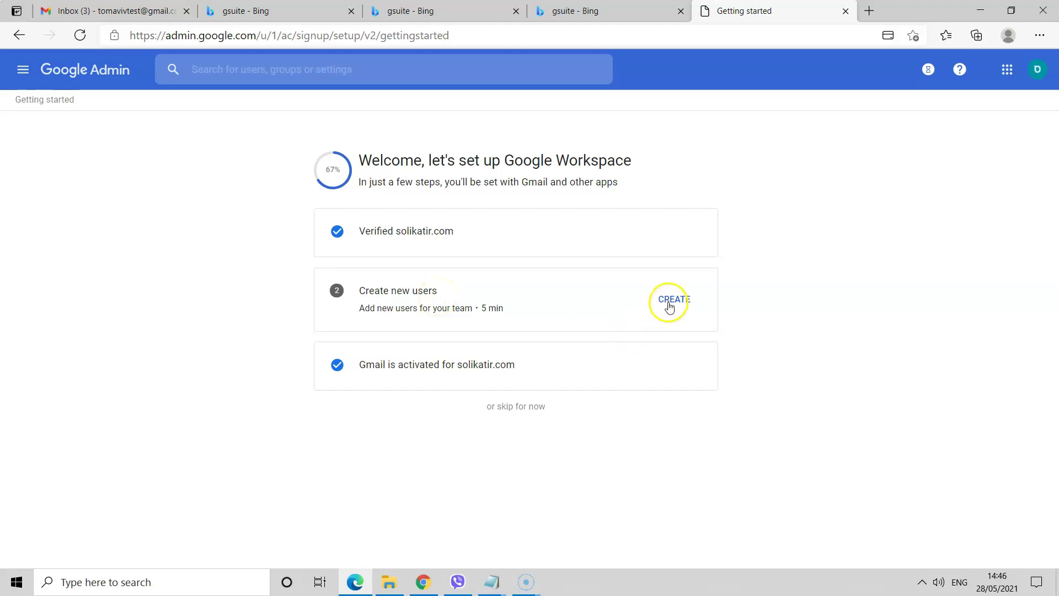
# - Skip creating users and launch Gmail in a new tab from the Google apps list
pyautogui.click(520, 409)
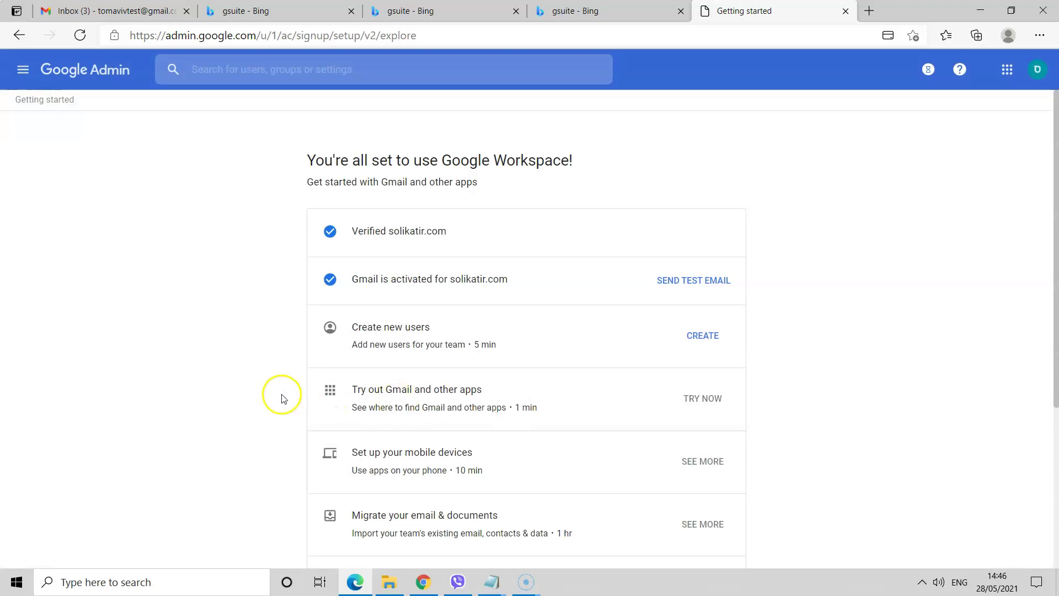
pyautogui.scroll(-2, 282, 397)
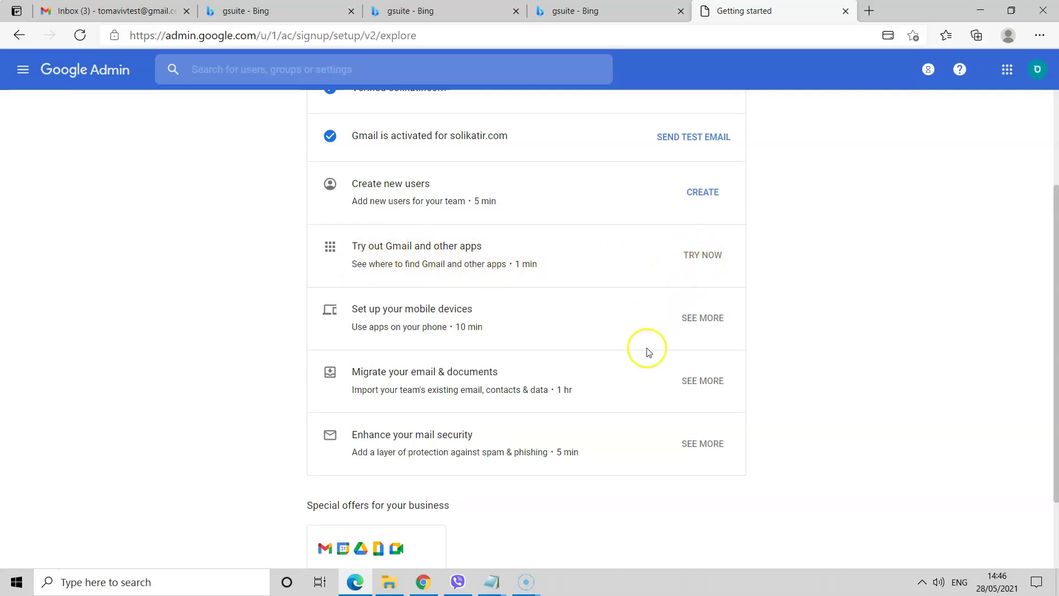
pyautogui.scroll(-2, 649, 352)
pyautogui.scroll(1, 765, 335)
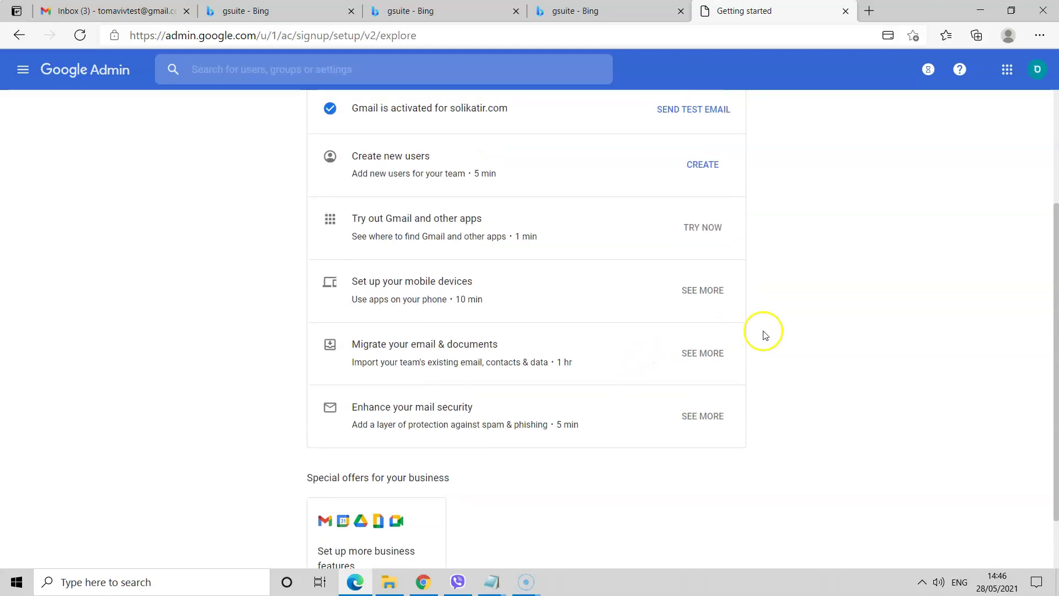
pyautogui.scroll(2, 808, 335)
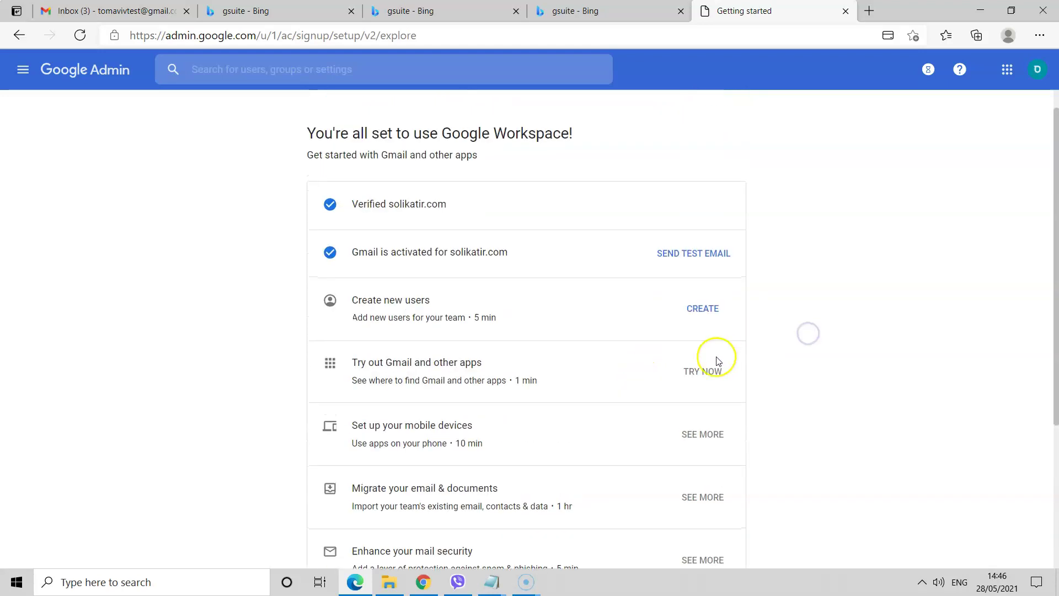
pyautogui.click(703, 380)
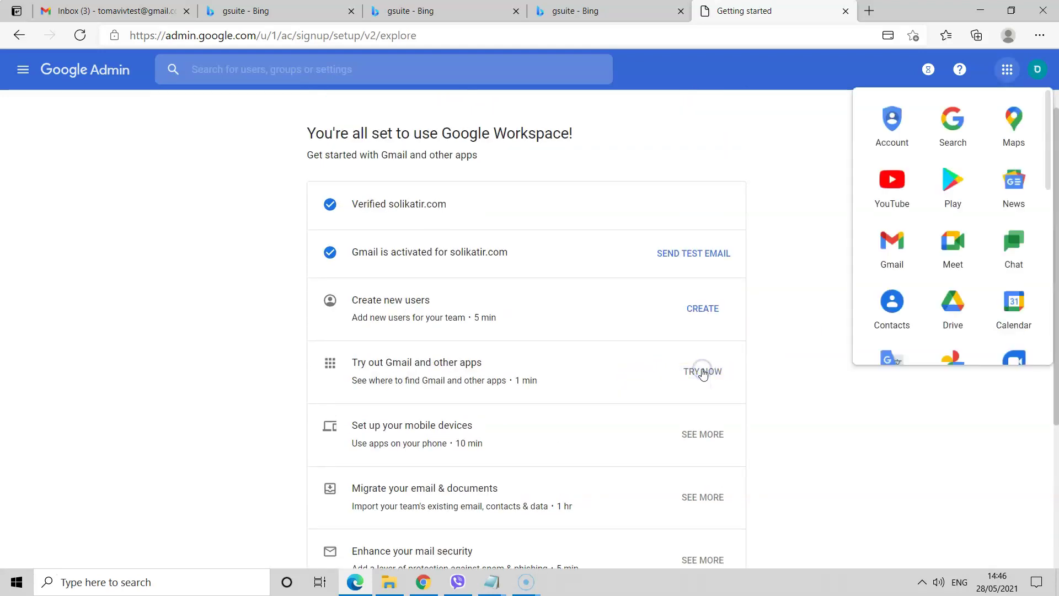
pyautogui.click(889, 259)
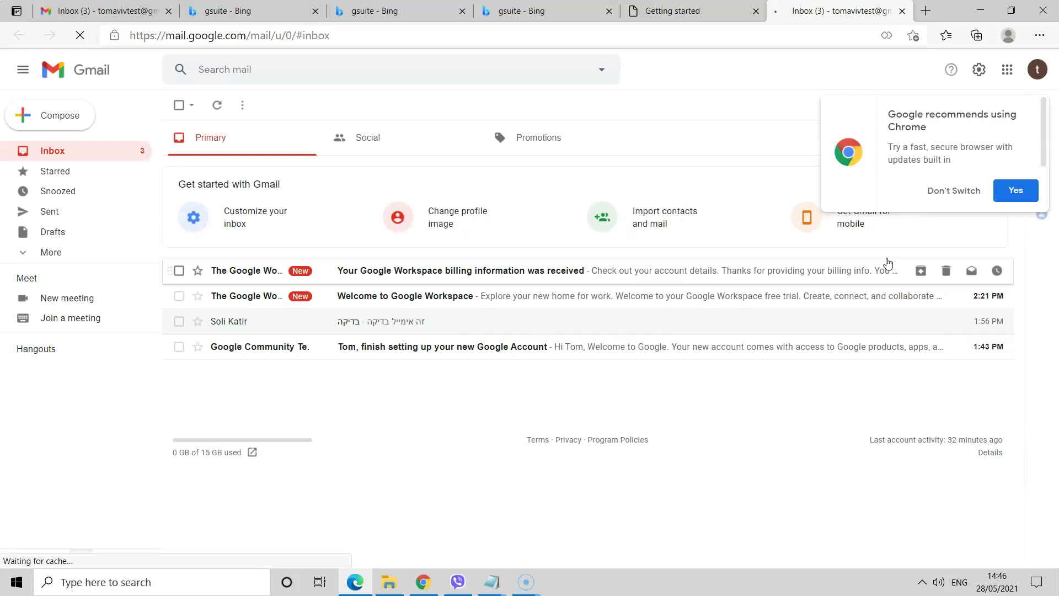
# - Send a test email with subject 'בדיקה' to an external Gmail address, then return to the inbox
pyautogui.click(1000, 201)
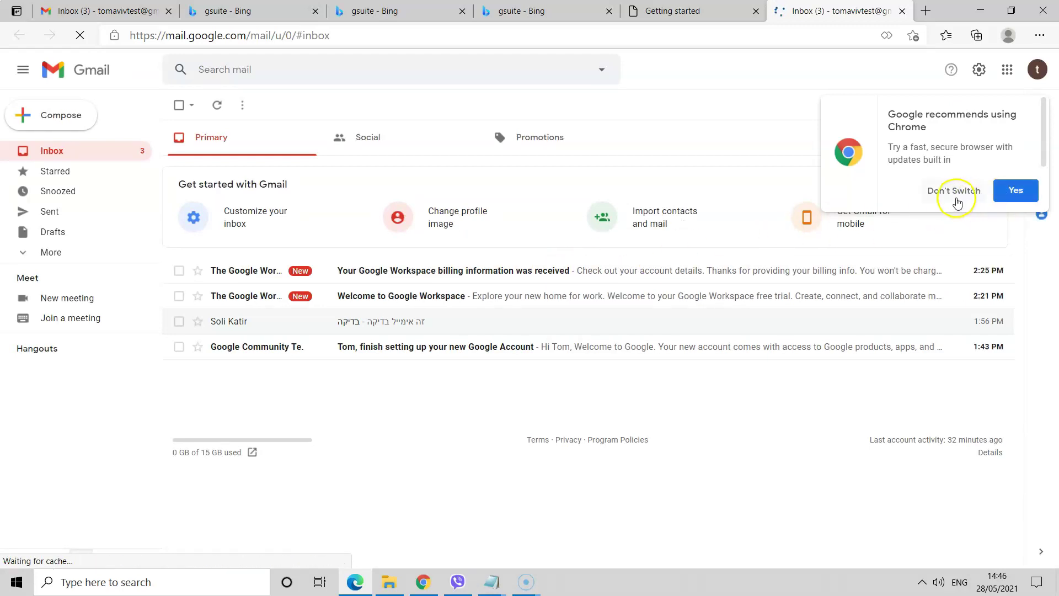
pyautogui.click(45, 123)
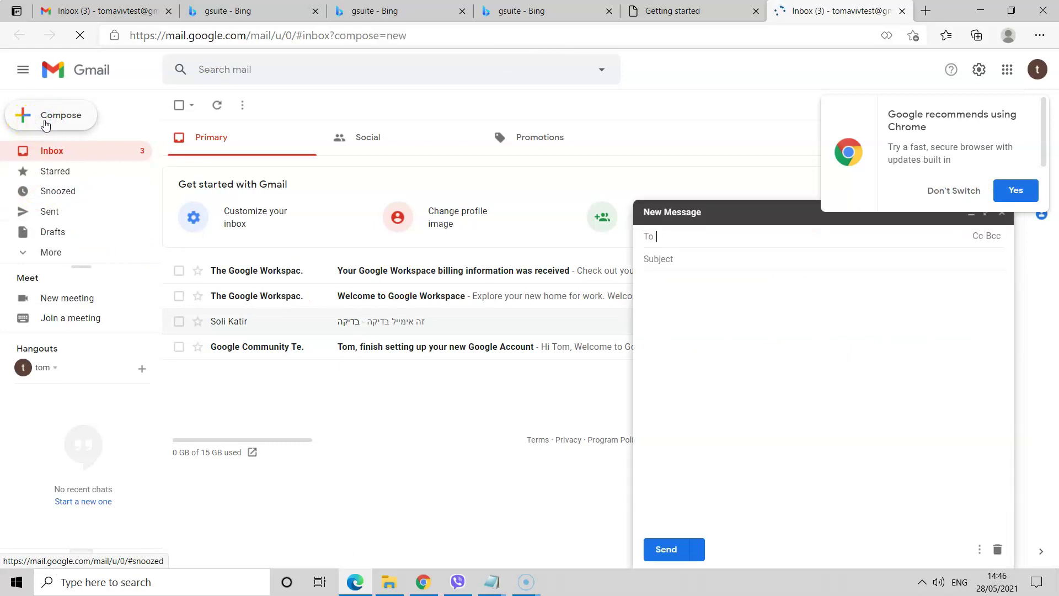
pyautogui.click(680, 242)
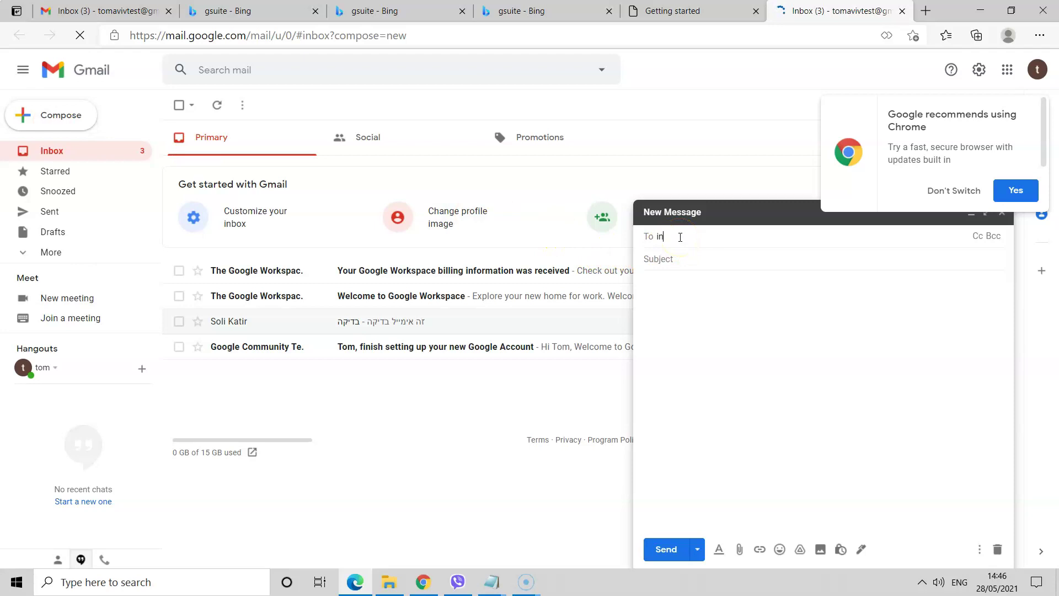
pyautogui.press('BackSpace')
pyautogui.press('BackSpace')
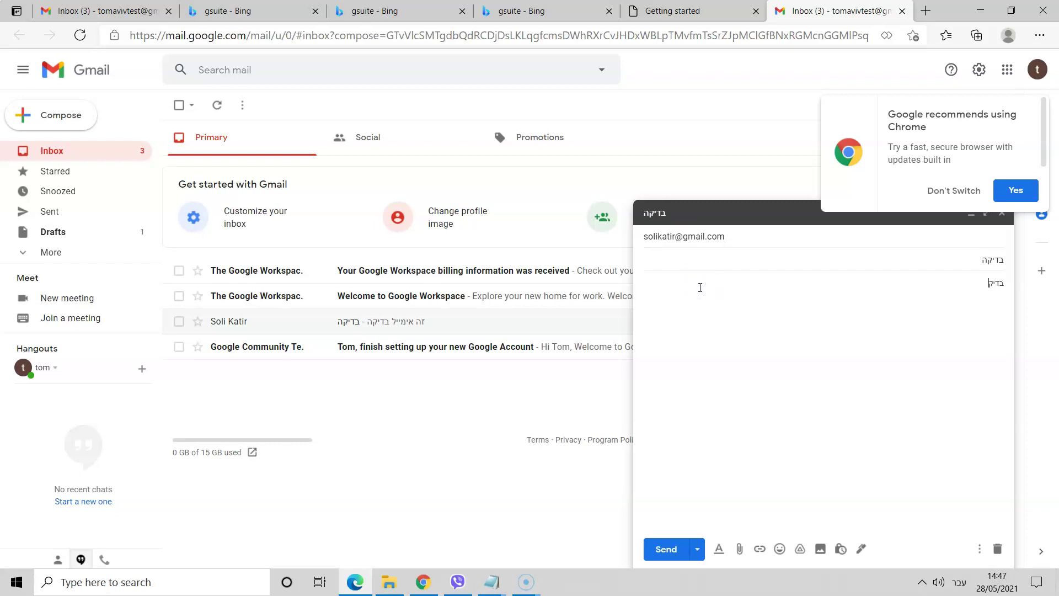
pyautogui.click(667, 548)
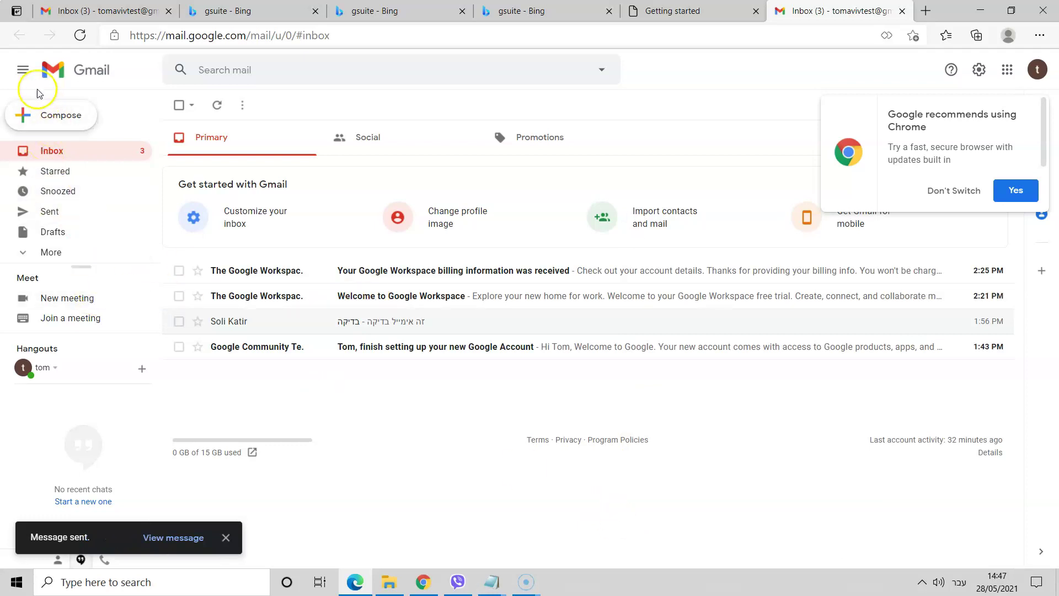
pyautogui.click(24, 71)
pyautogui.click(25, 71)
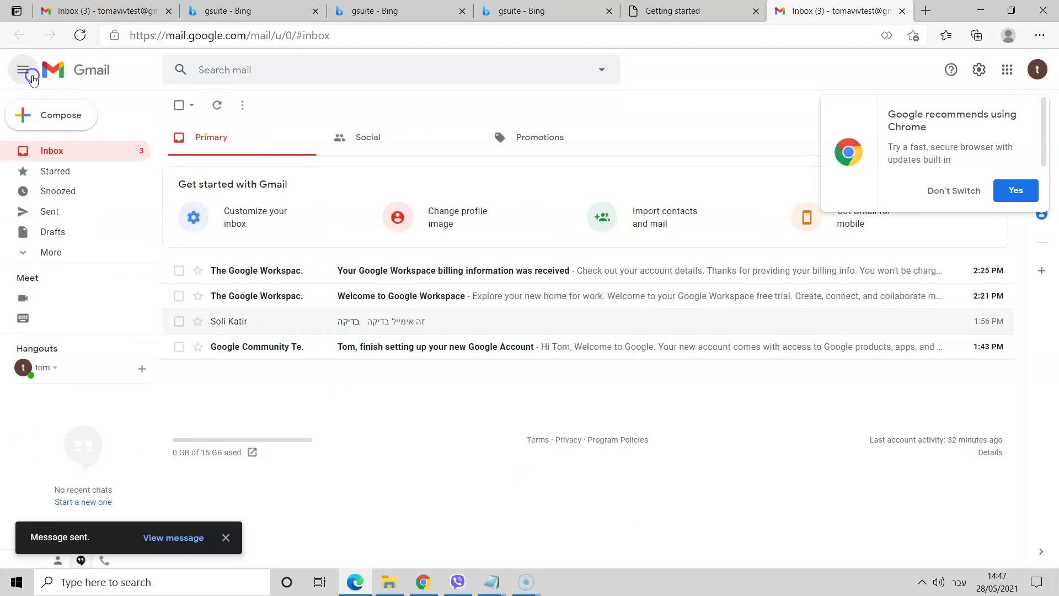
pyautogui.click(89, 79)
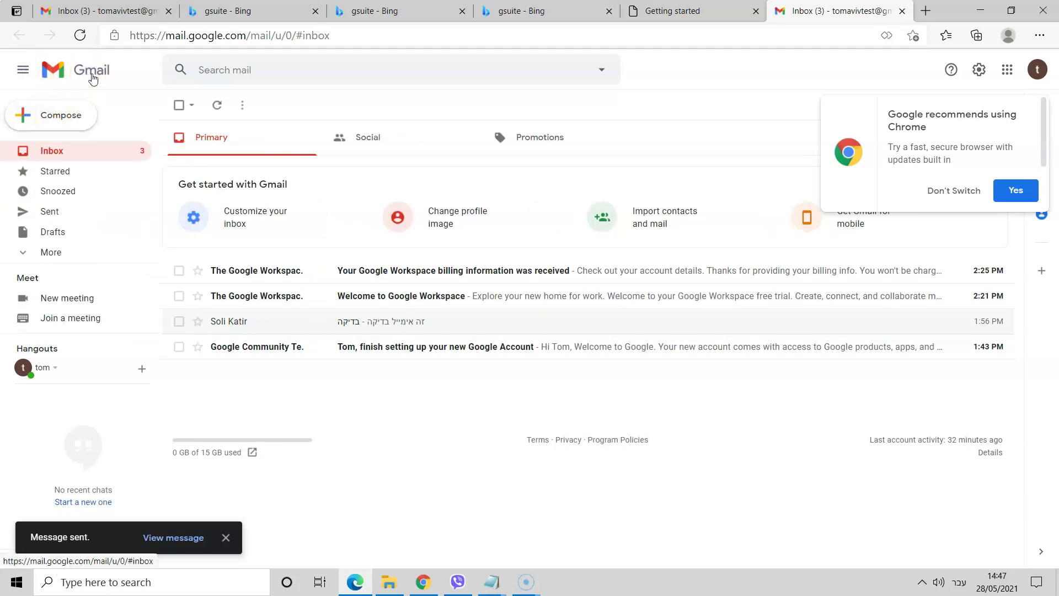
# - Review the signed-in Google accounts and discard an empty new message
pyautogui.click(1039, 71)
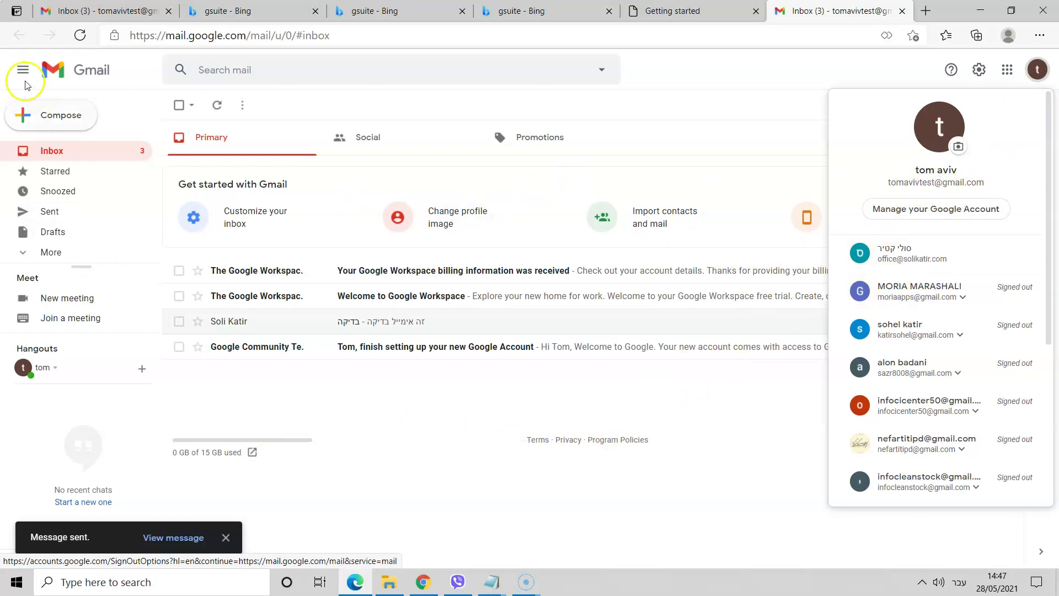
pyautogui.click(63, 155)
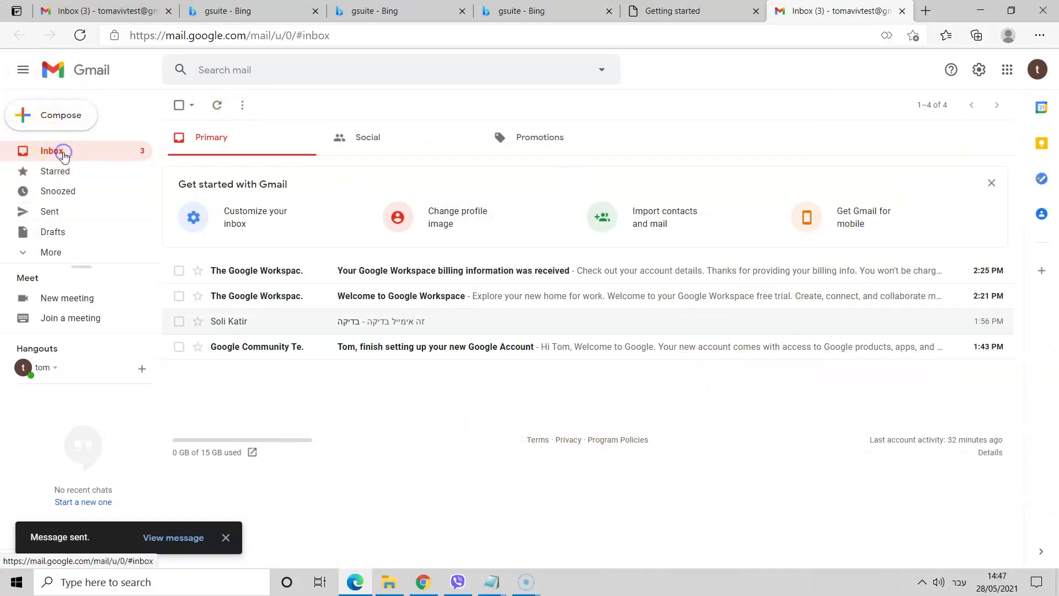
pyautogui.click(49, 129)
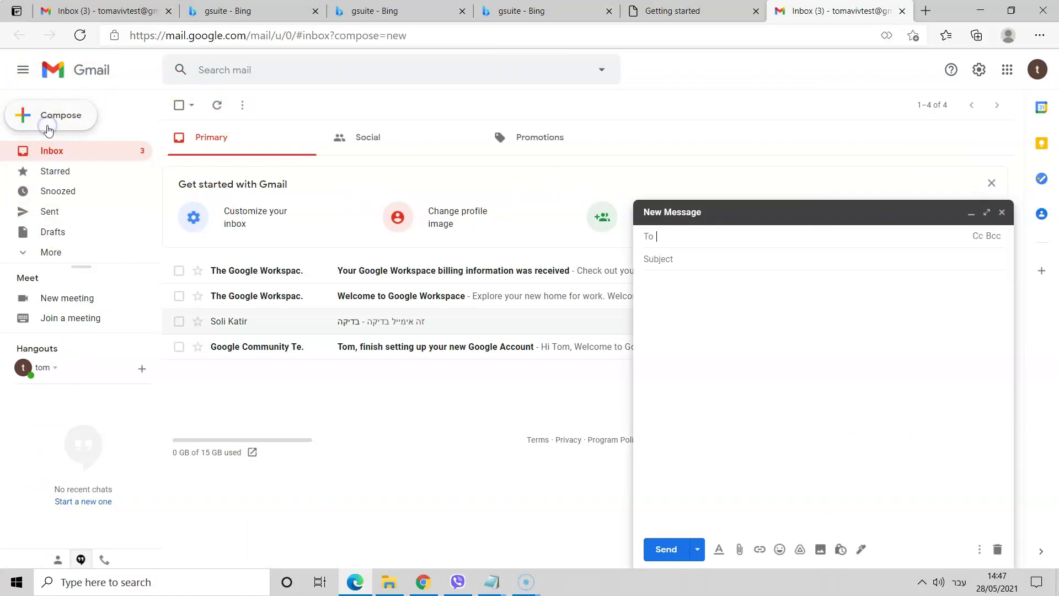
pyautogui.click(1001, 212)
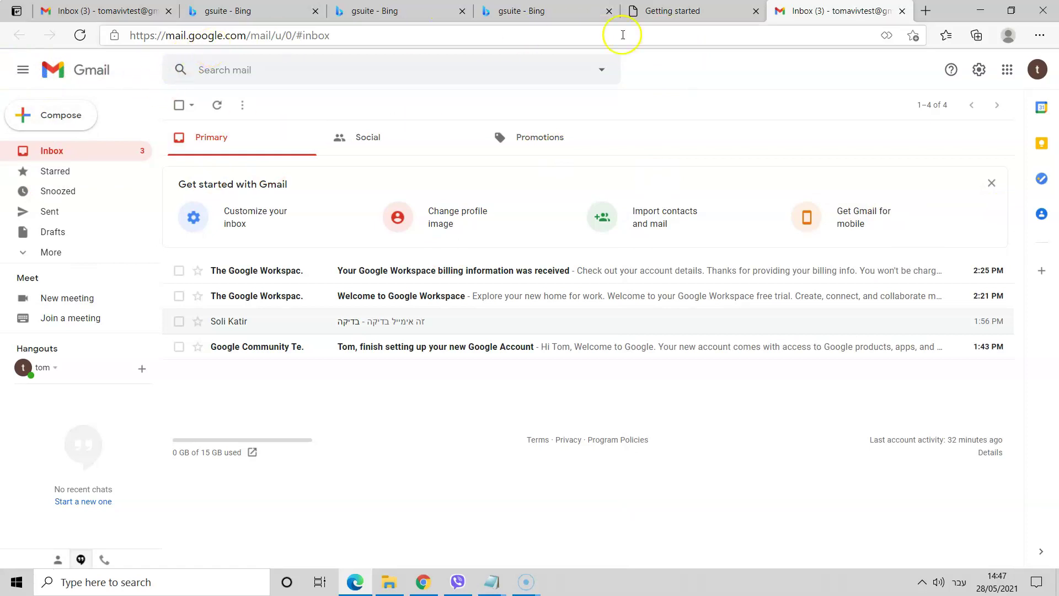
pyautogui.click(687, 10)
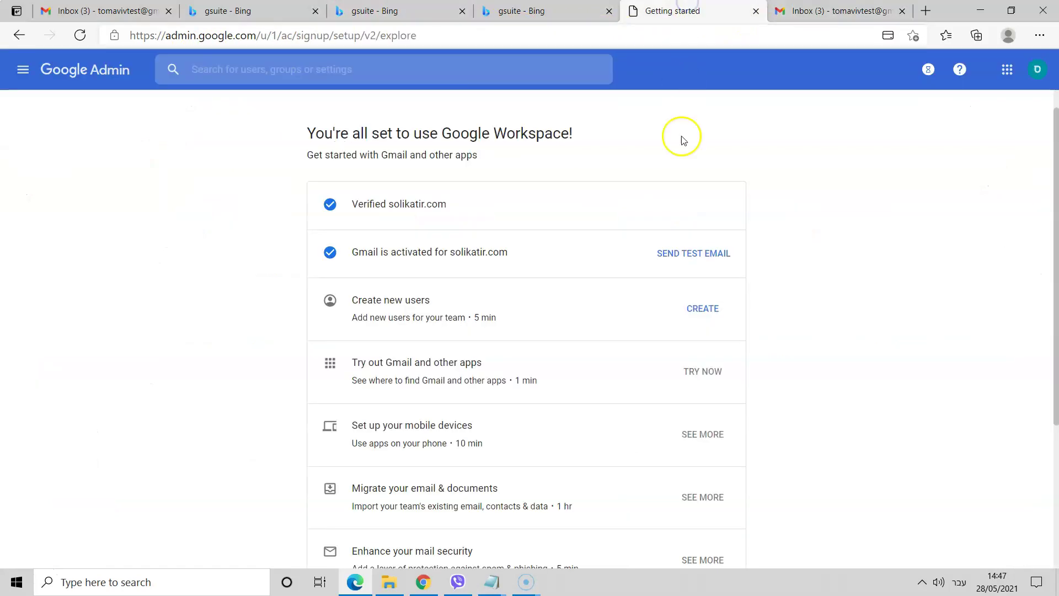
pyautogui.click(838, 12)
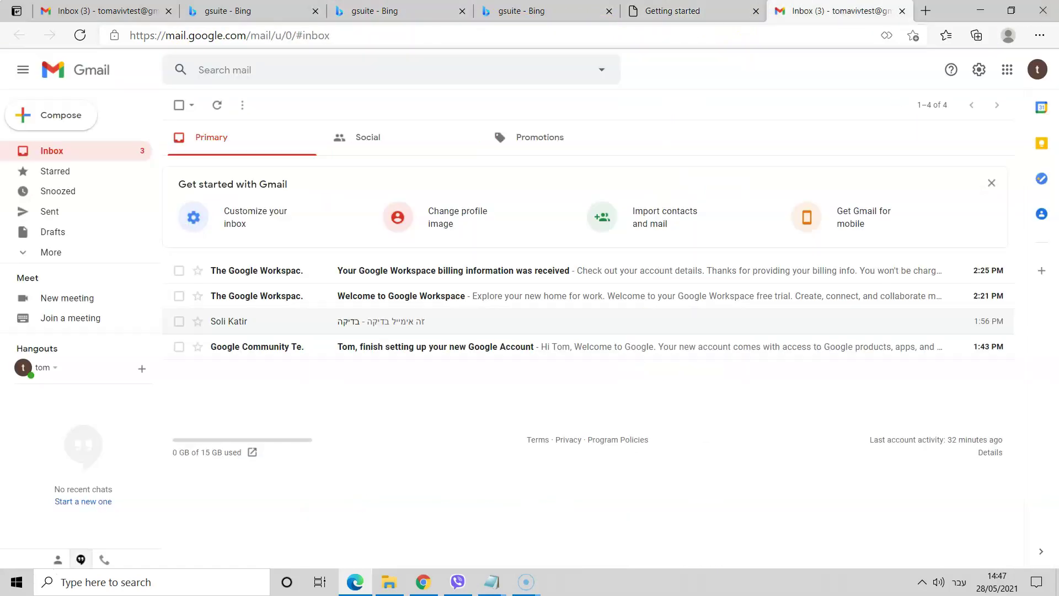
pyautogui.click(22, 69)
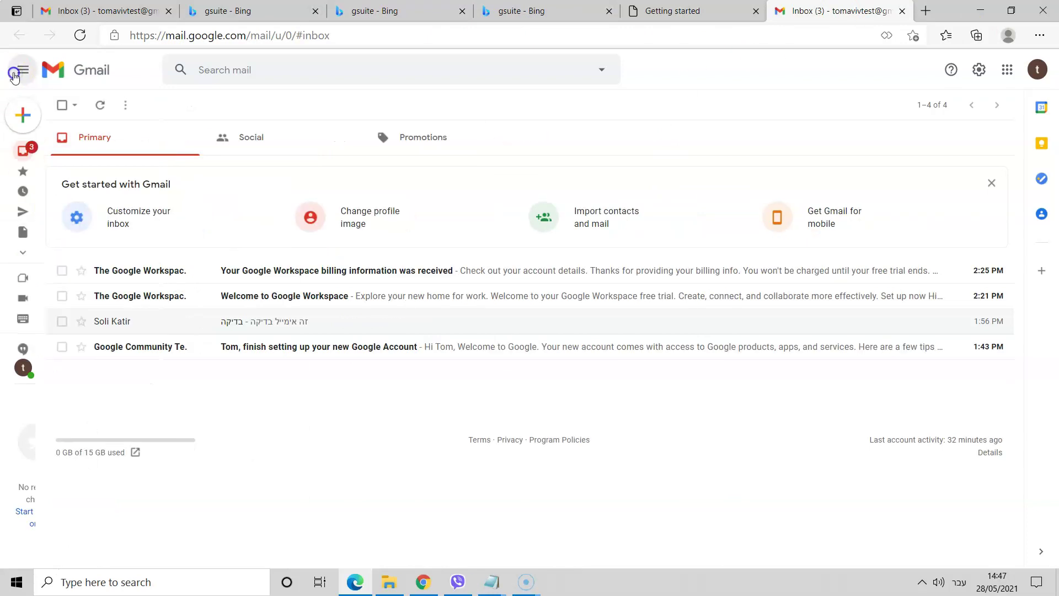
pyautogui.click(23, 69)
# - Open the solikatir.com Workspace account's inbox in a new tab from the account list
pyautogui.click(1039, 70)
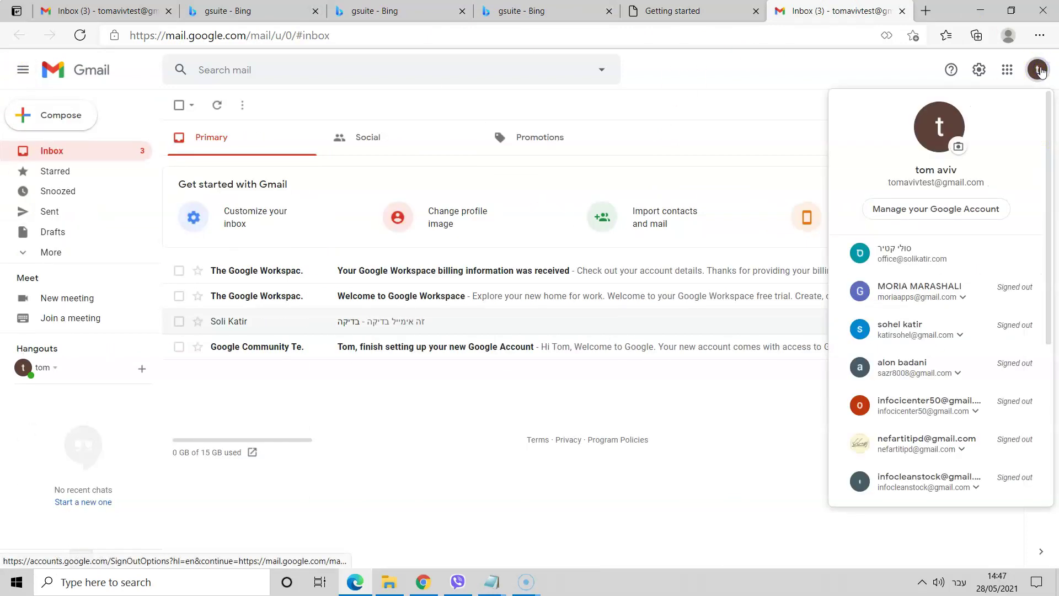
pyautogui.click(1039, 70)
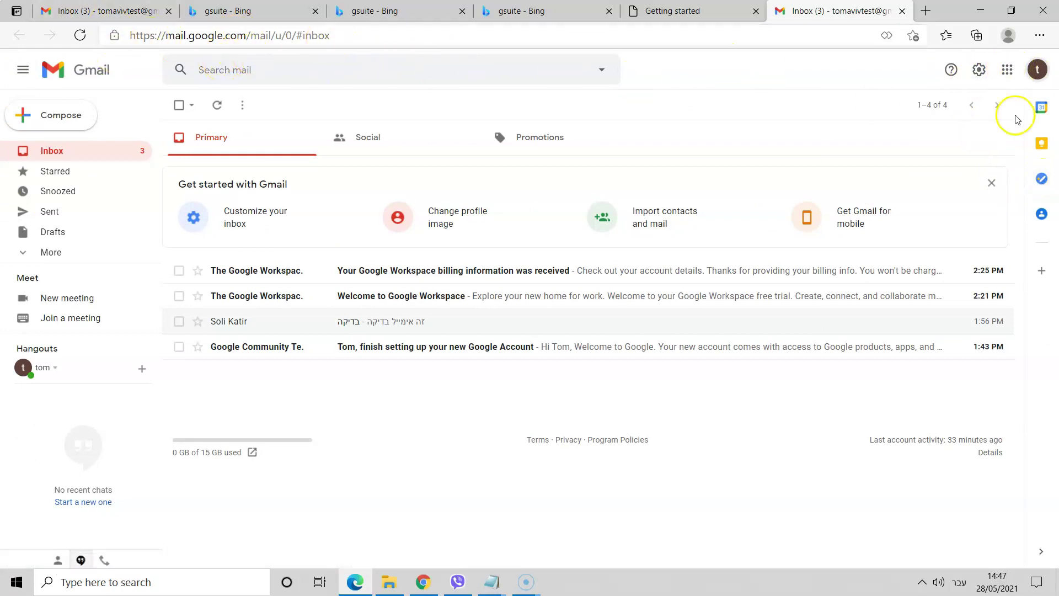
pyautogui.click(1037, 70)
pyautogui.scroll(-5, 910, 385)
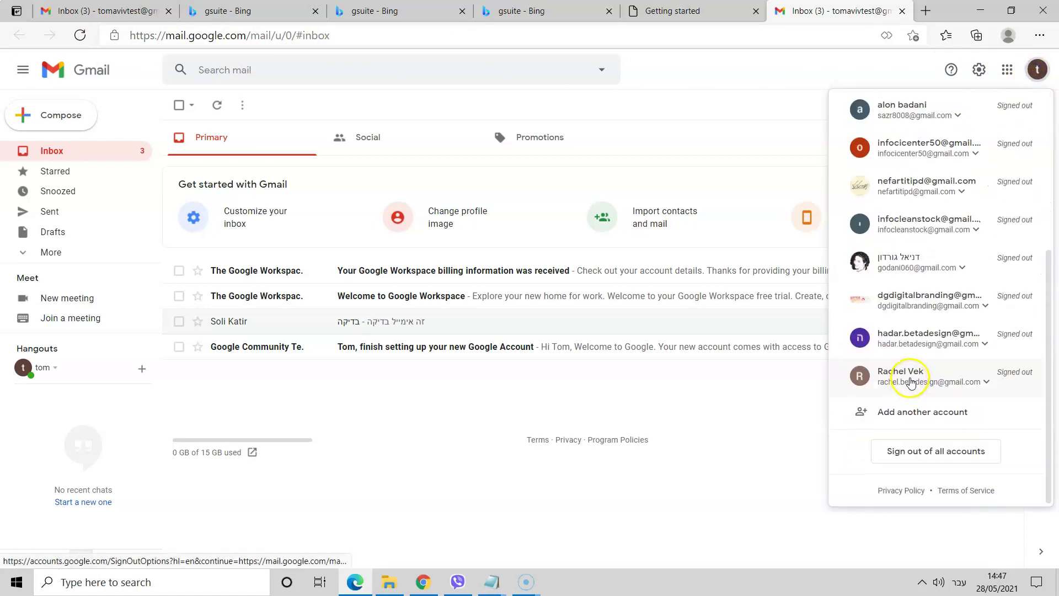
pyautogui.click(913, 408)
pyautogui.scroll(5, 918, 402)
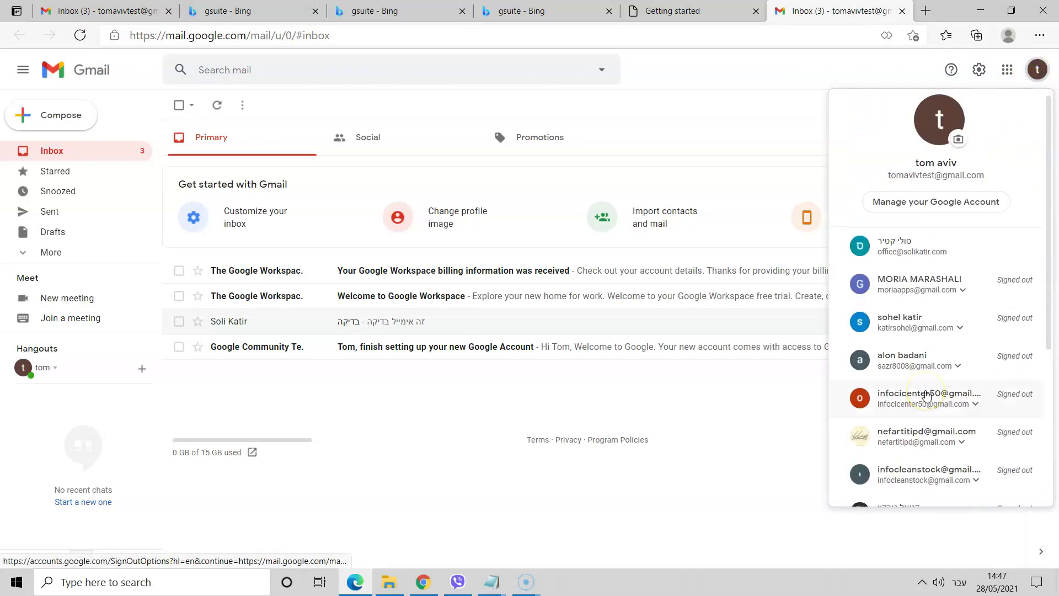
pyautogui.scroll(1, 928, 396)
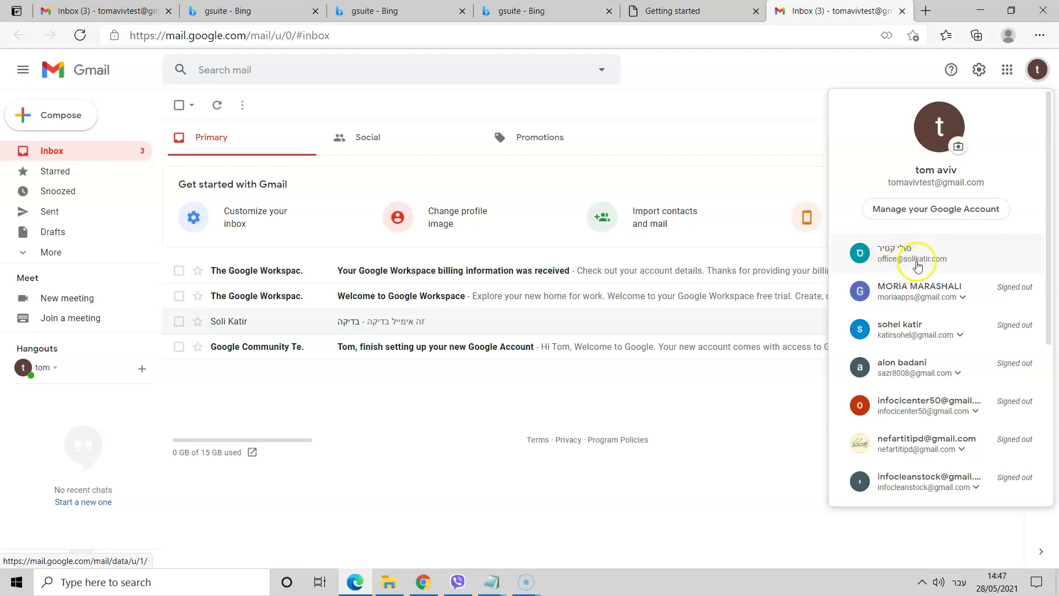
pyautogui.click(889, 260)
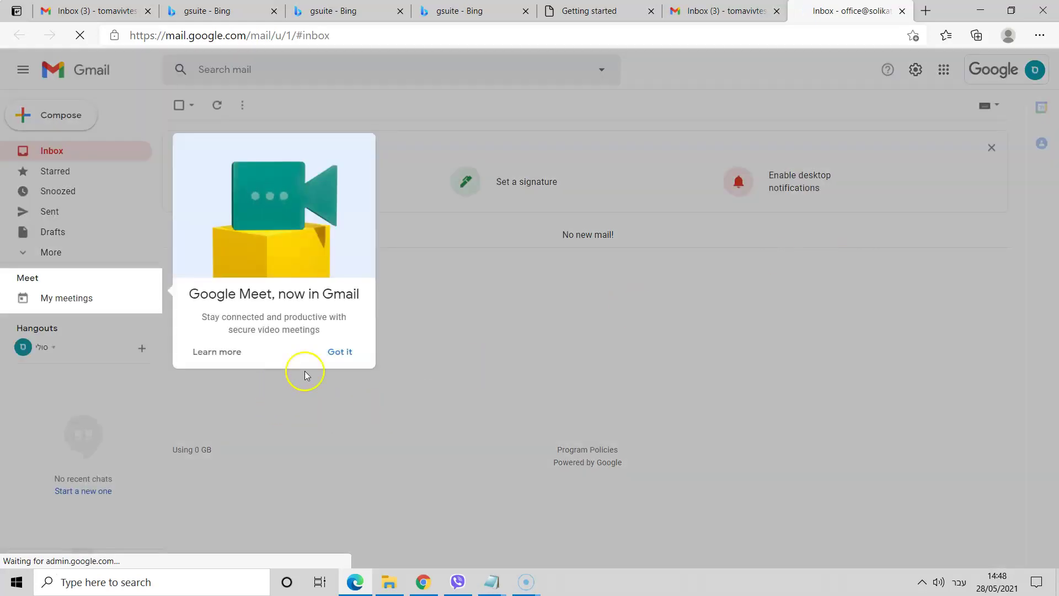
# - From the Workspace inbox, send an email titled 'test' with body 'this is test' to an external Gmail address
pyautogui.click(317, 366)
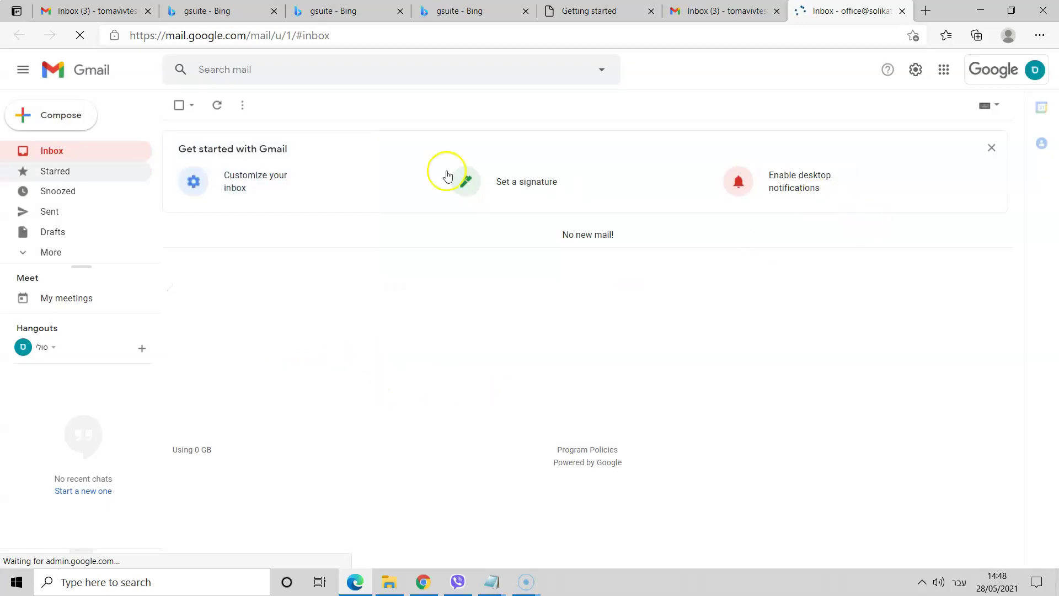
pyautogui.click(46, 116)
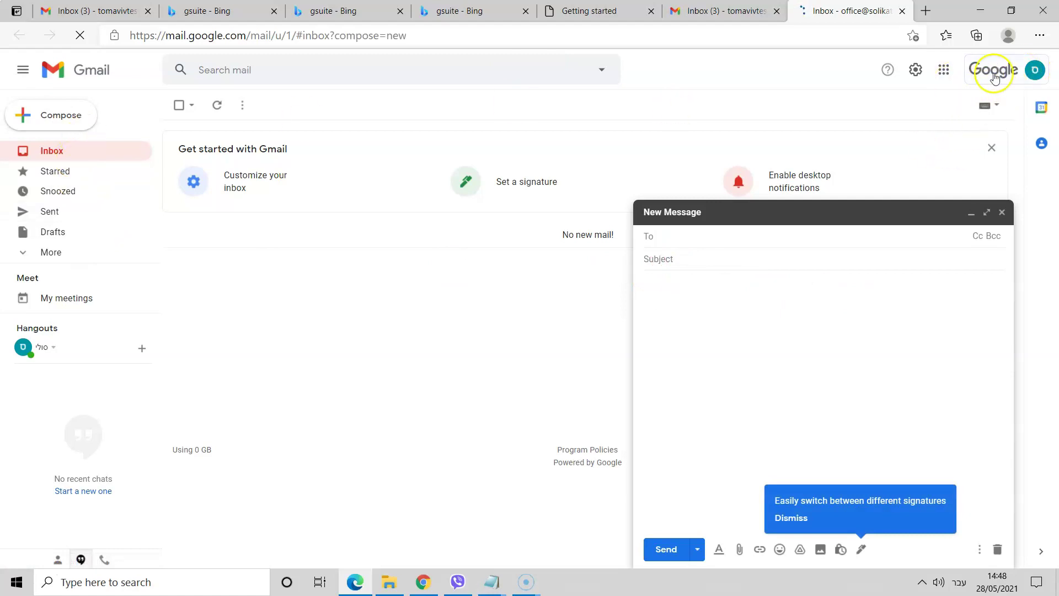
pyautogui.click(1035, 69)
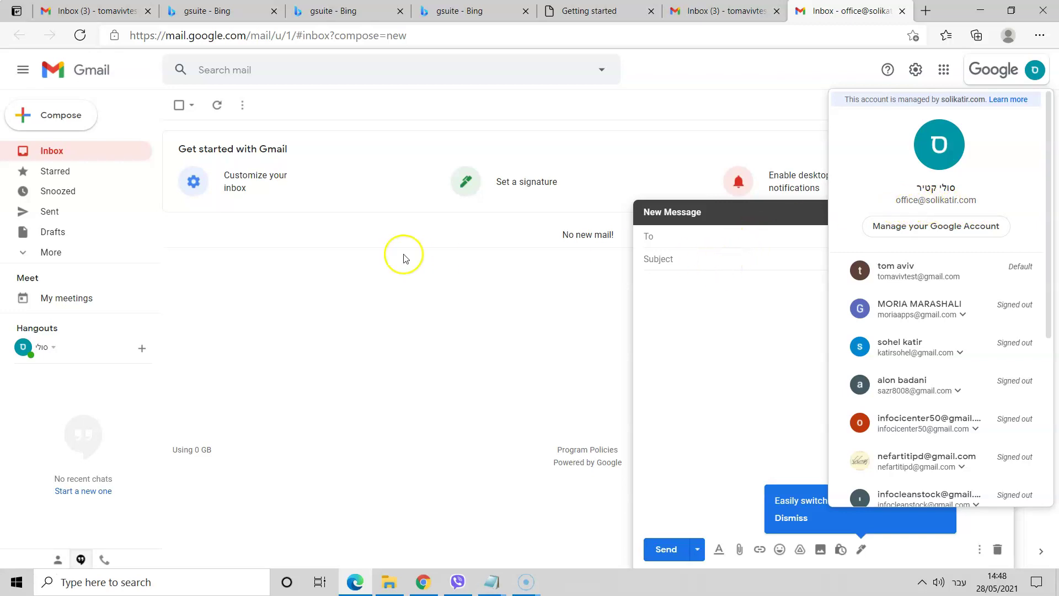
pyautogui.click(685, 238)
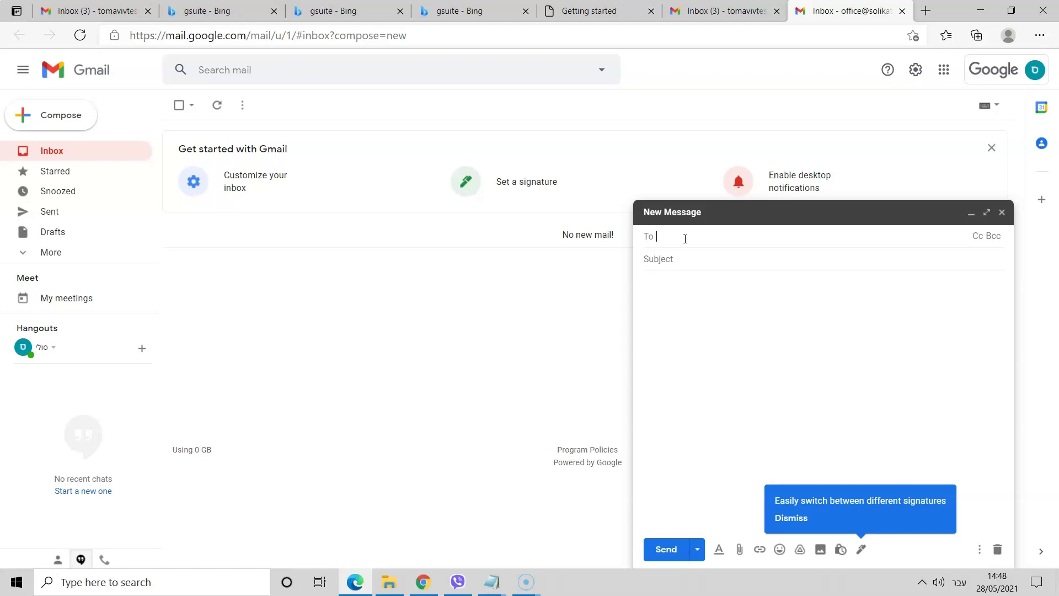
pyautogui.write('דםךןלשא')
pyautogui.press('BackSpace')
pyautogui.press('BackSpace')
pyautogui.press('BackSpace')
pyautogui.press('BackSpace')
pyautogui.press('BackSpace')
pyautogui.press('BackSpace')
pyautogui.press('BackSpace')
pyautogui.click(691, 260)
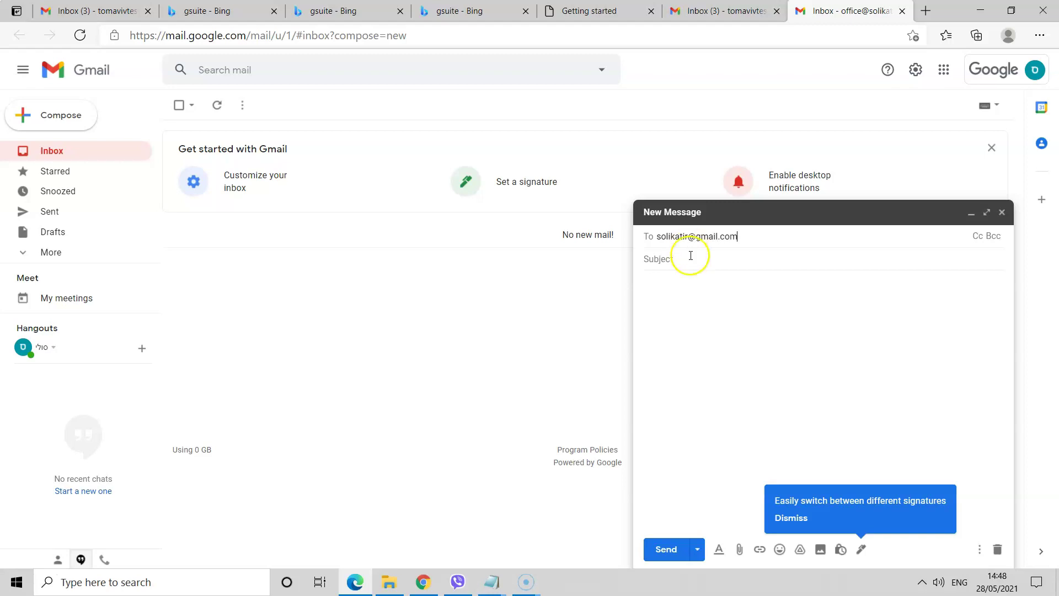
pyautogui.write('test')
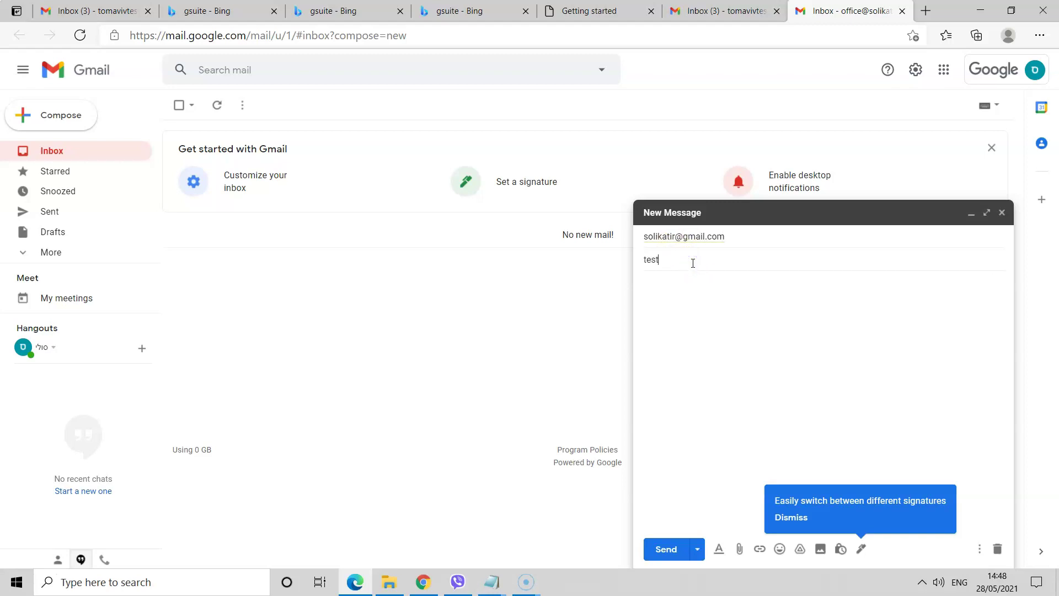
pyautogui.click(697, 298)
pyautogui.write('this')
pyautogui.click(664, 551)
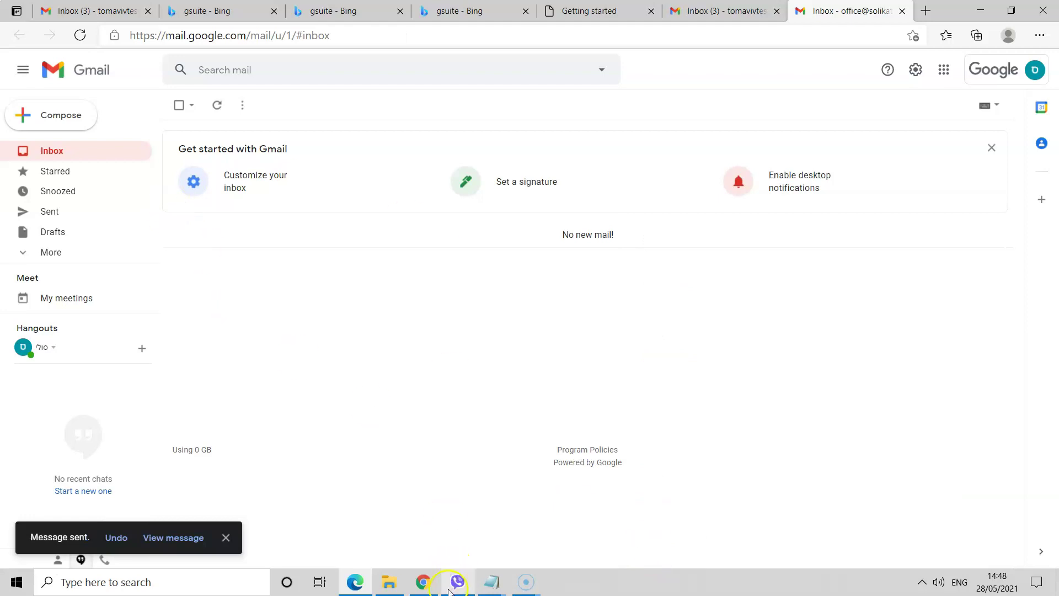
pyautogui.click(423, 582)
# - Search the receiving Gmail account's Inbox and Spam for the test messages, reloading to refresh
pyautogui.click(99, 12)
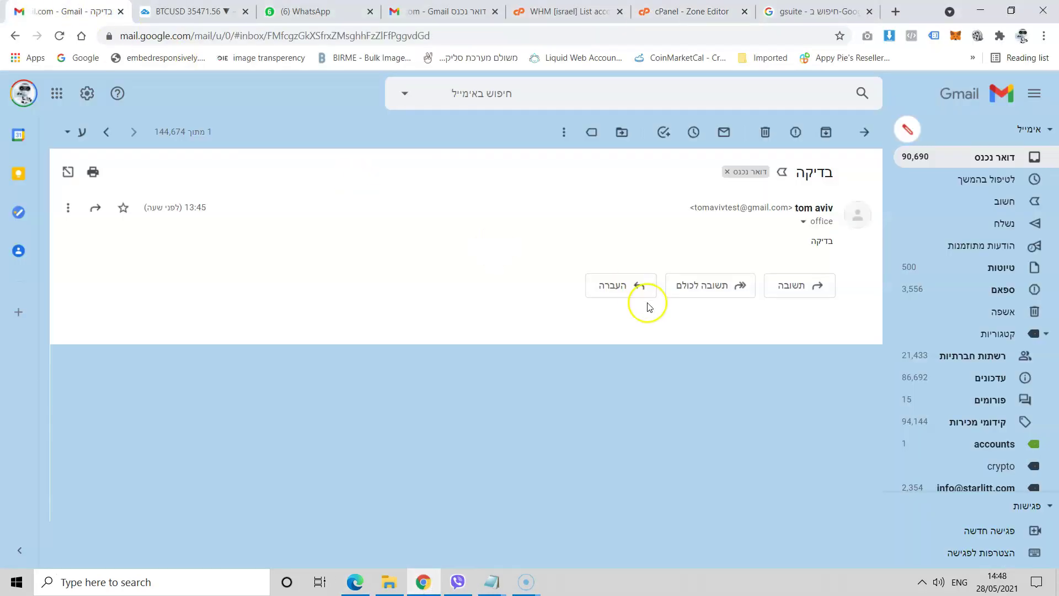
pyautogui.click(994, 158)
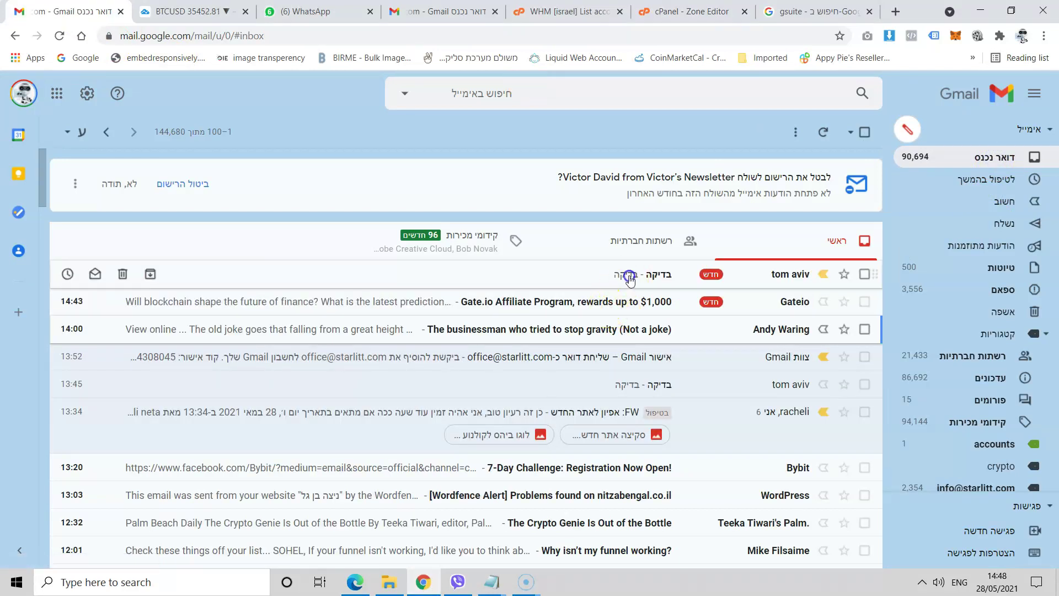
pyautogui.click(630, 280)
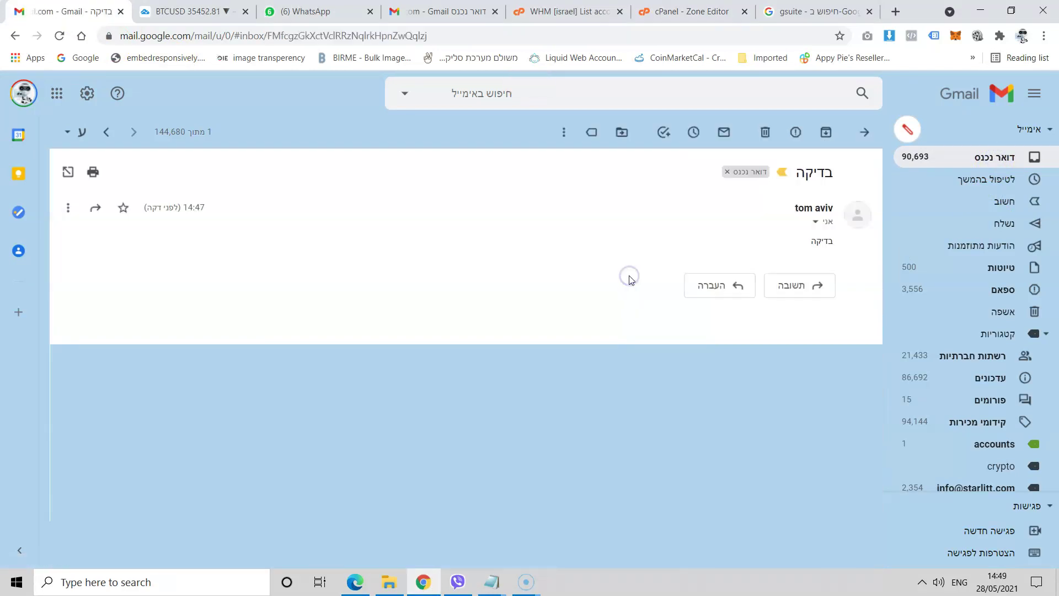
pyautogui.click(815, 222)
pyautogui.click(816, 221)
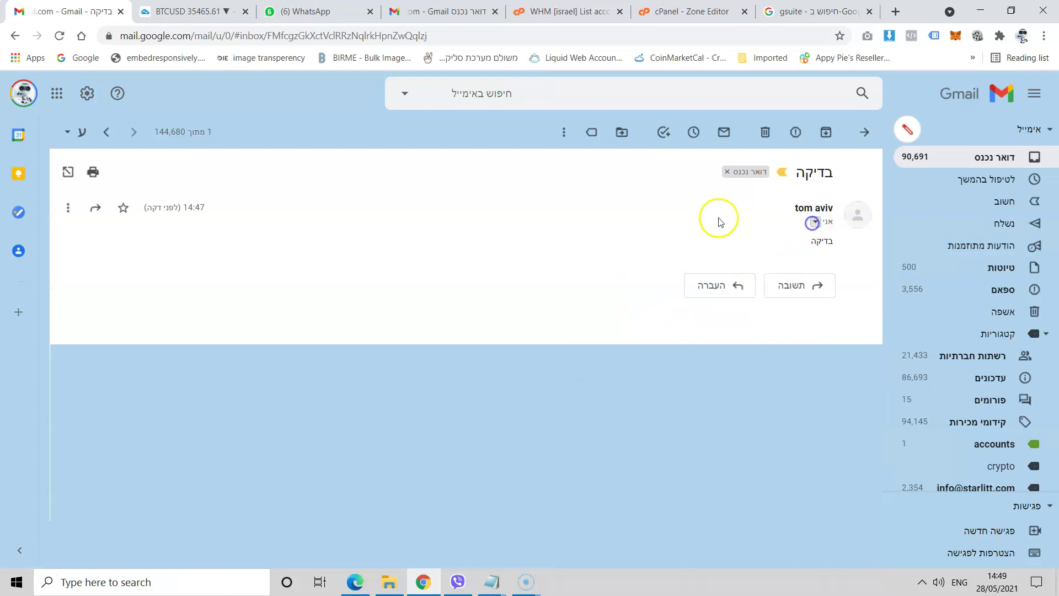
pyautogui.click(1018, 160)
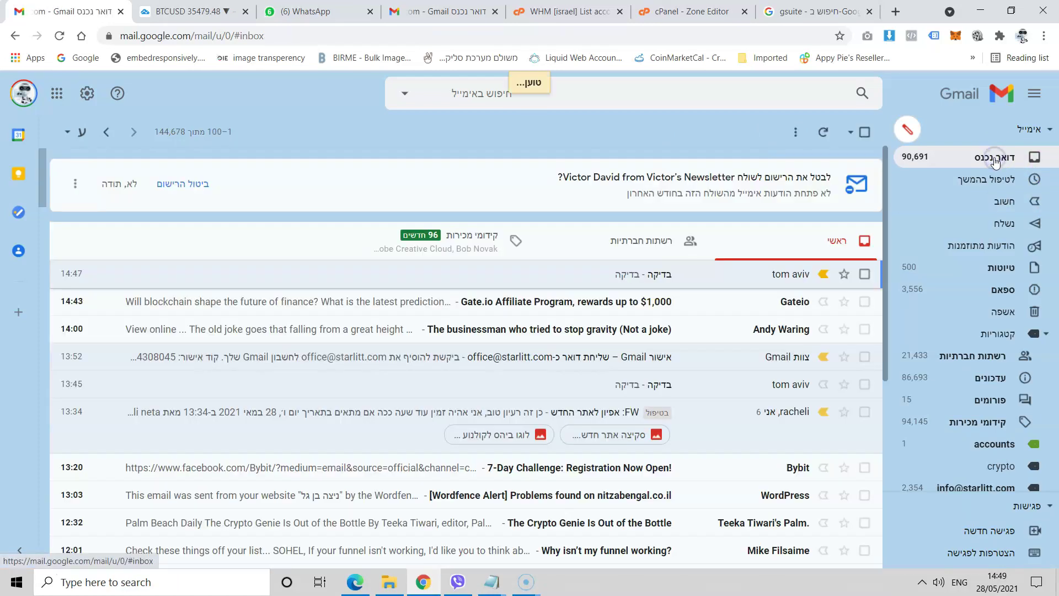
pyautogui.click(993, 162)
pyautogui.click(60, 36)
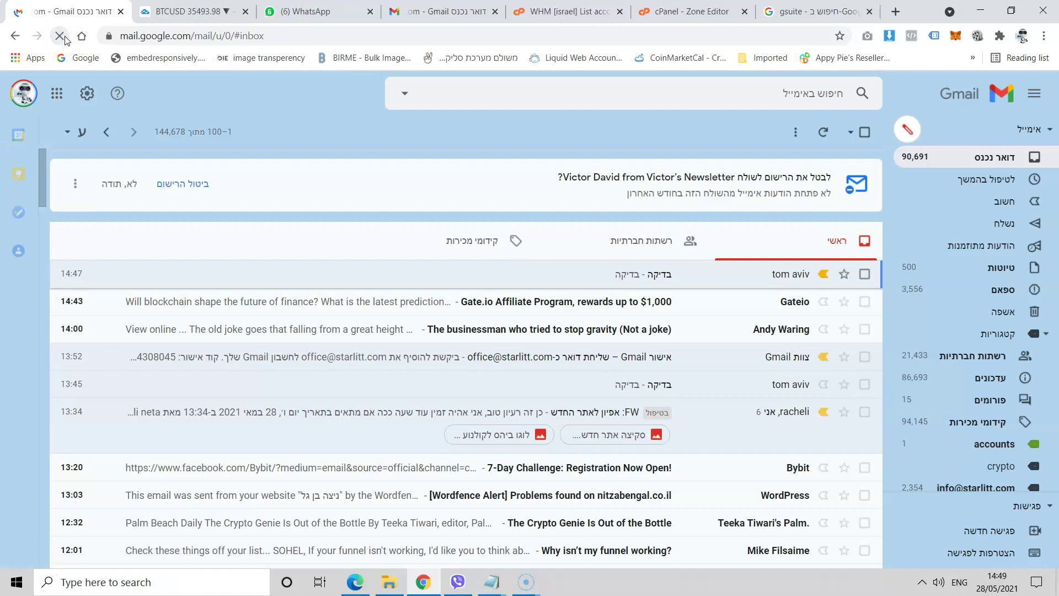
pyautogui.click(975, 159)
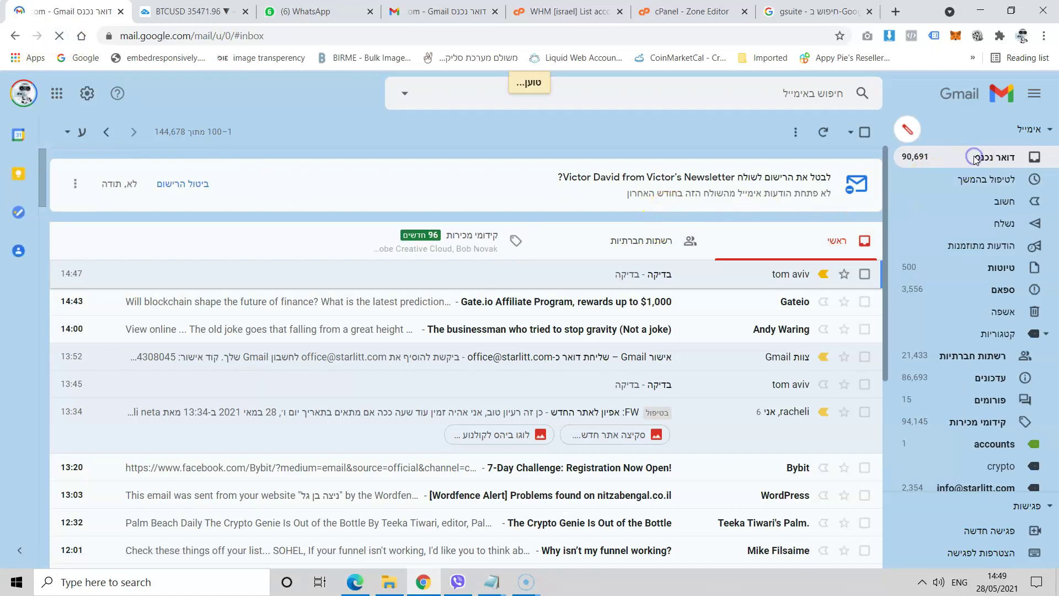
pyautogui.click(1003, 296)
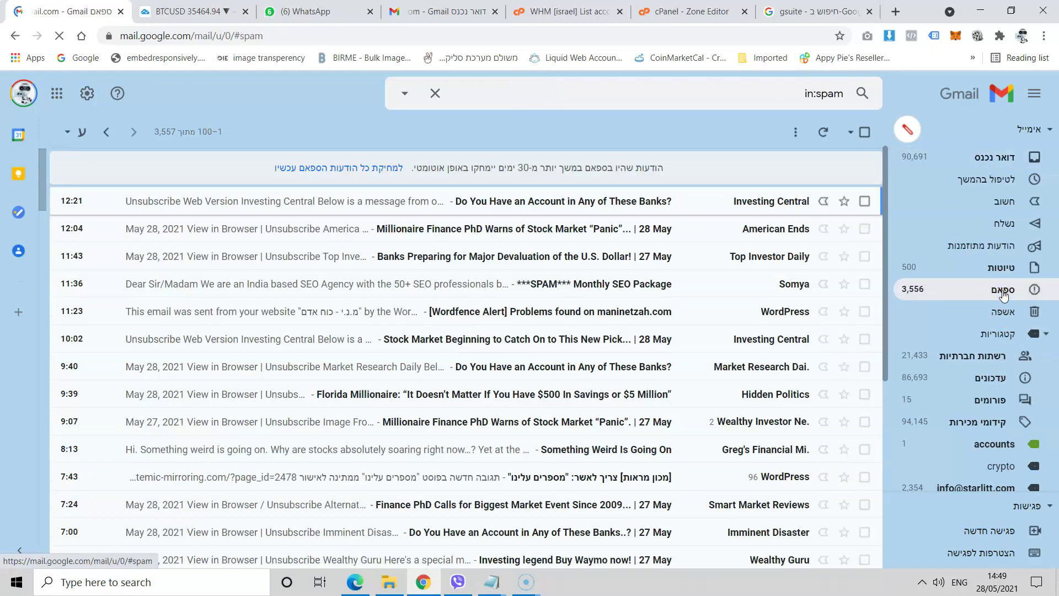
pyautogui.click(985, 160)
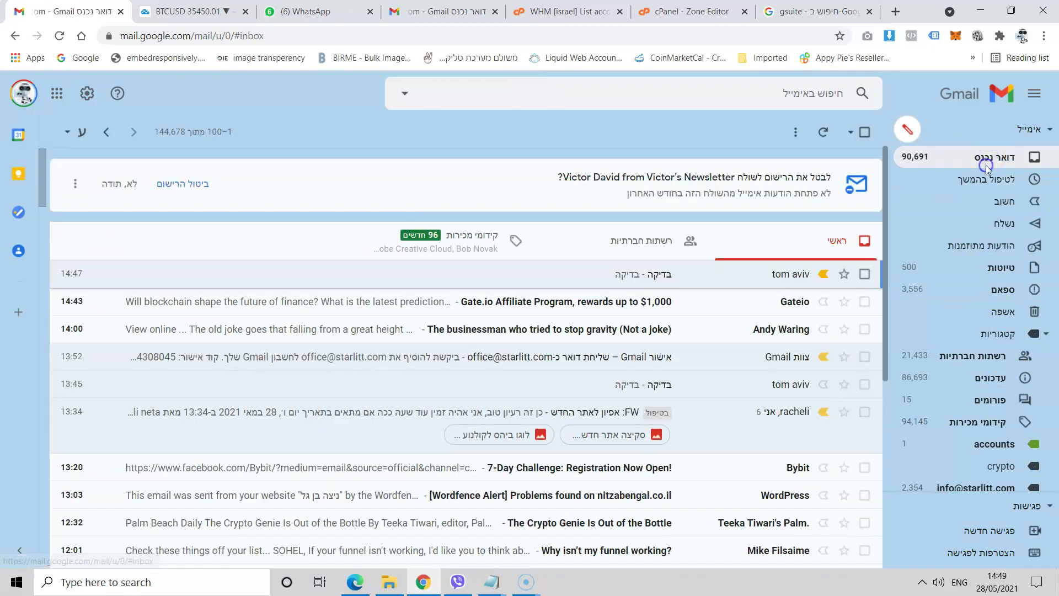
pyautogui.click(986, 162)
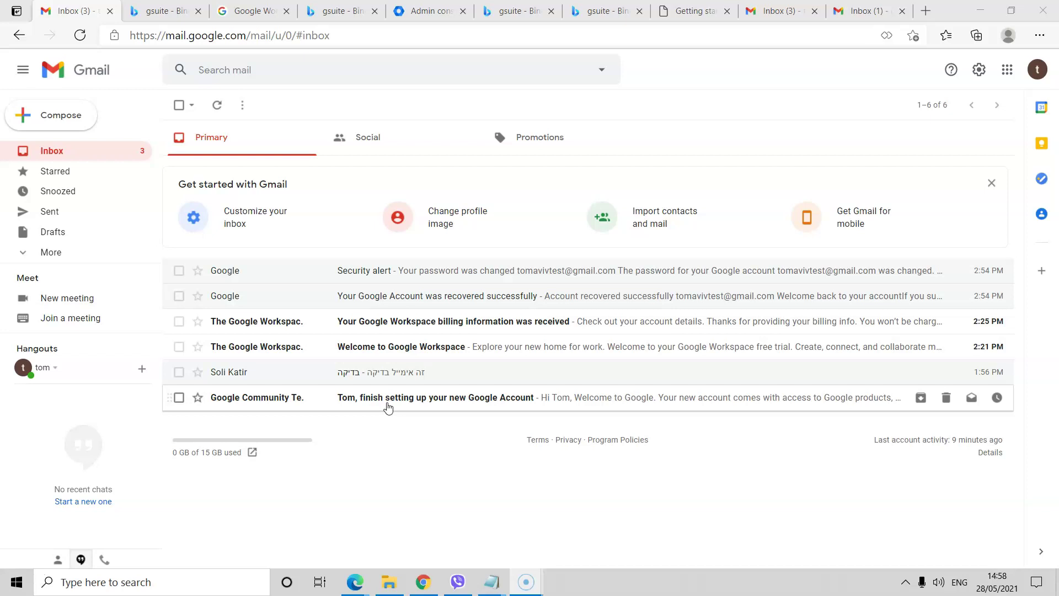
# - Switch from the Gmail inbox to the Google Admin console homepage
pyautogui.click(368, 404)
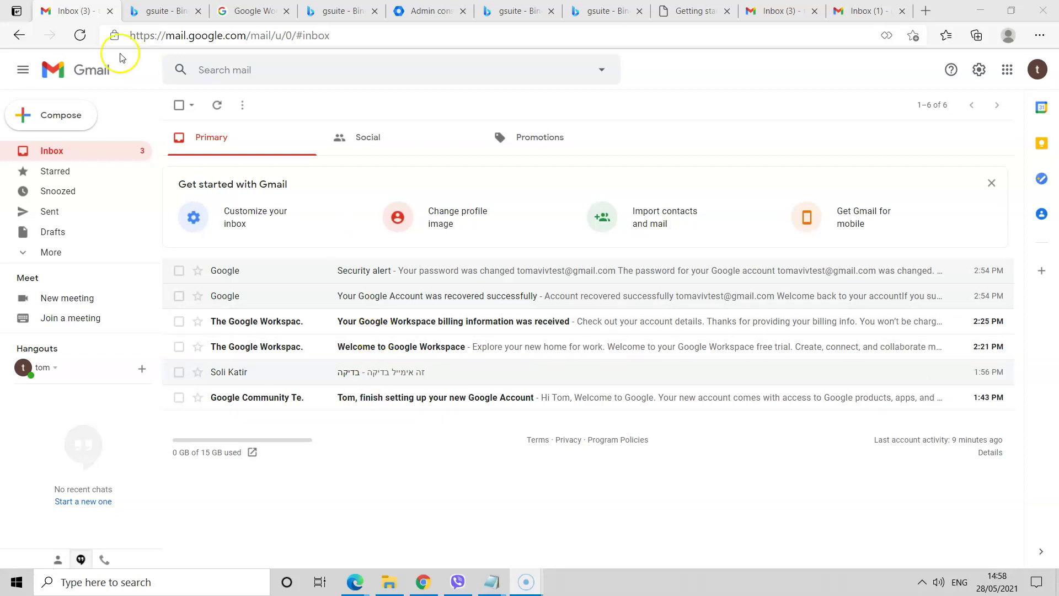
pyautogui.click(431, 11)
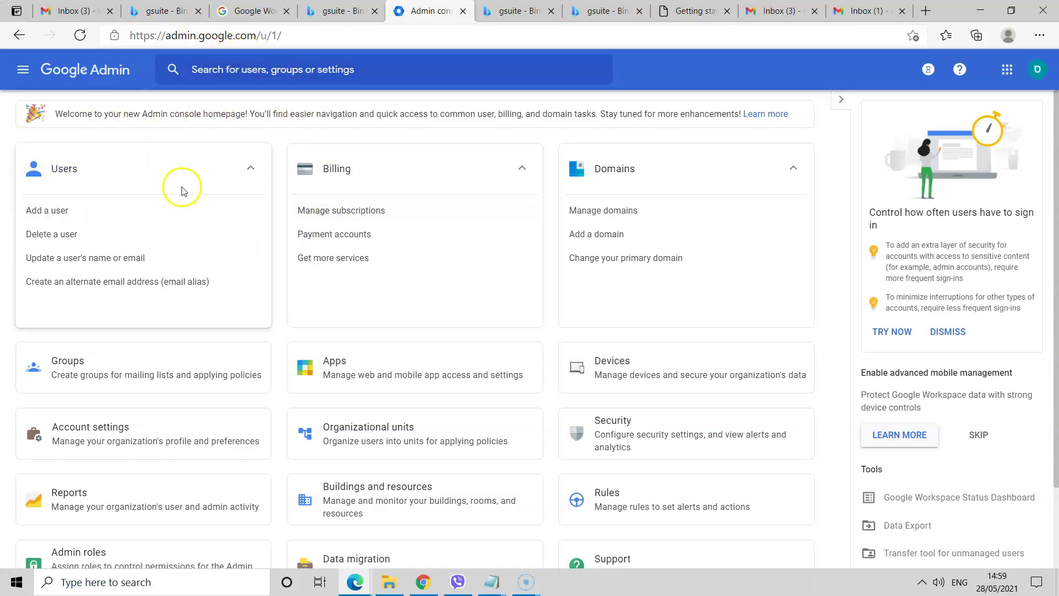
# - Replace the address bar contents with the search term 'gsuite'
pyautogui.scroll(-2, 397, 348)
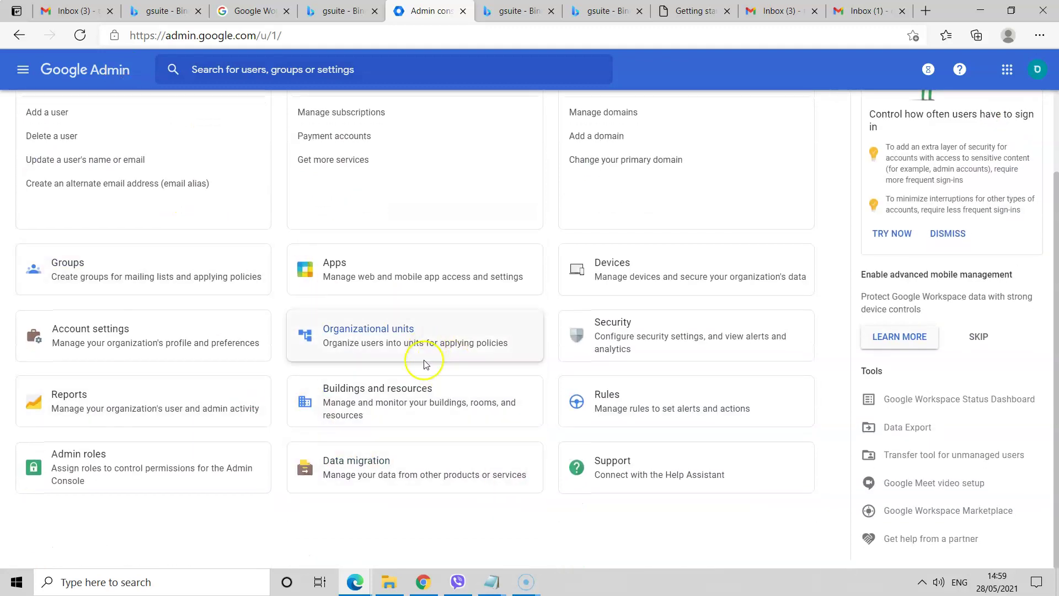
pyautogui.scroll(2, 424, 365)
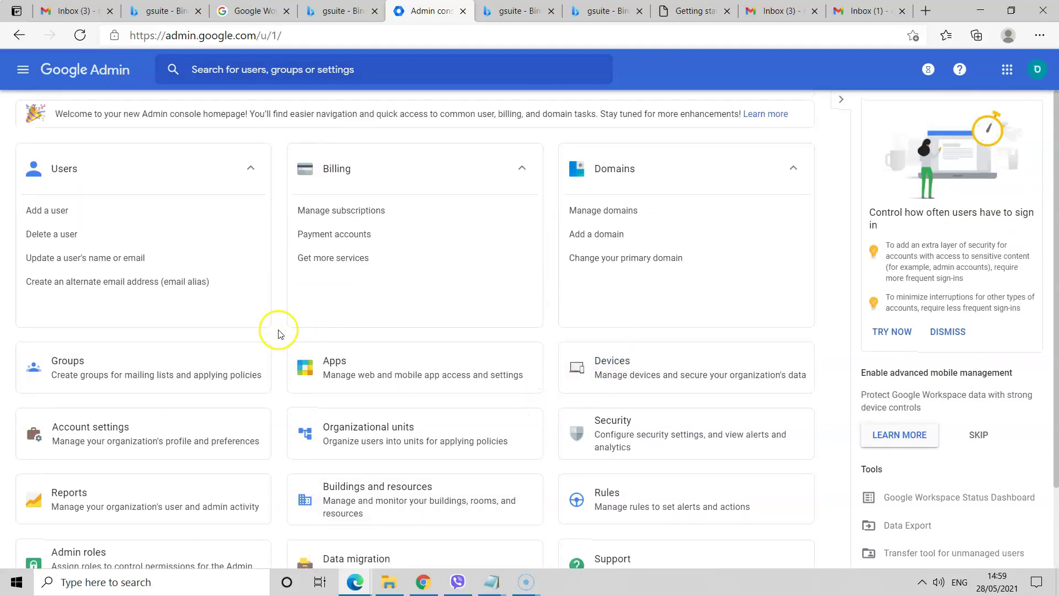
pyautogui.click(200, 36)
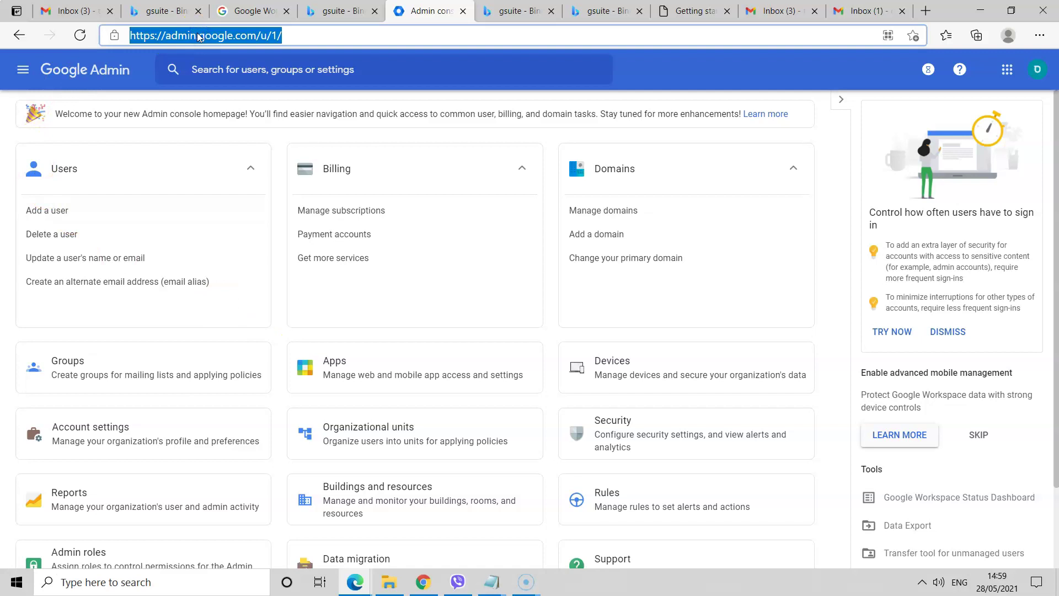
pyautogui.write('guis')
pyautogui.press('BackSpace')
pyautogui.press('BackSpace')
pyautogui.write('si')
pyautogui.press('BackSpace')
pyautogui.press('BackSpace')
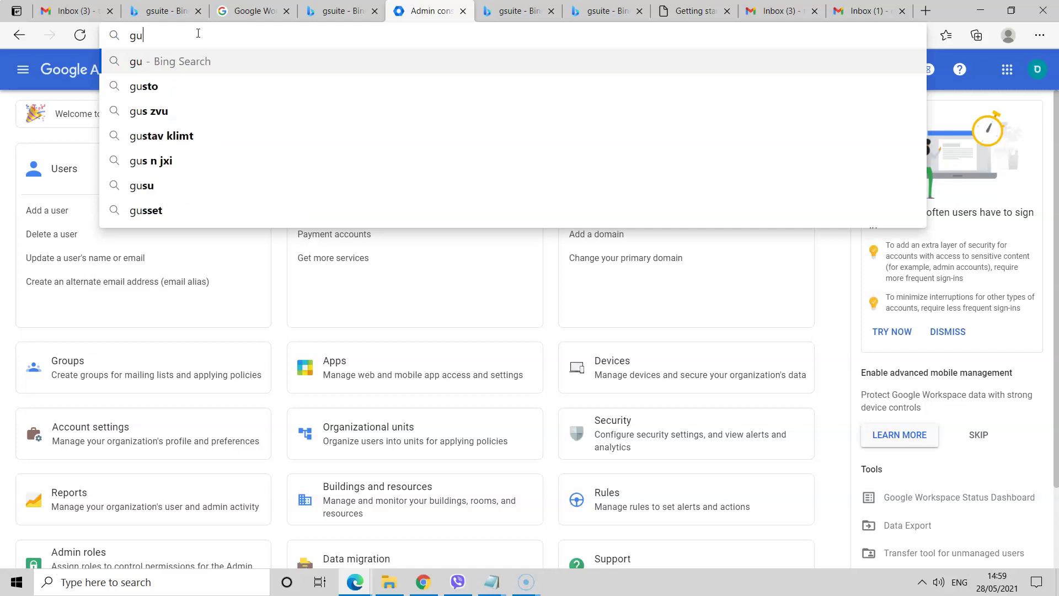
pyautogui.press('BackSpace')
pyautogui.press('BackSpace')
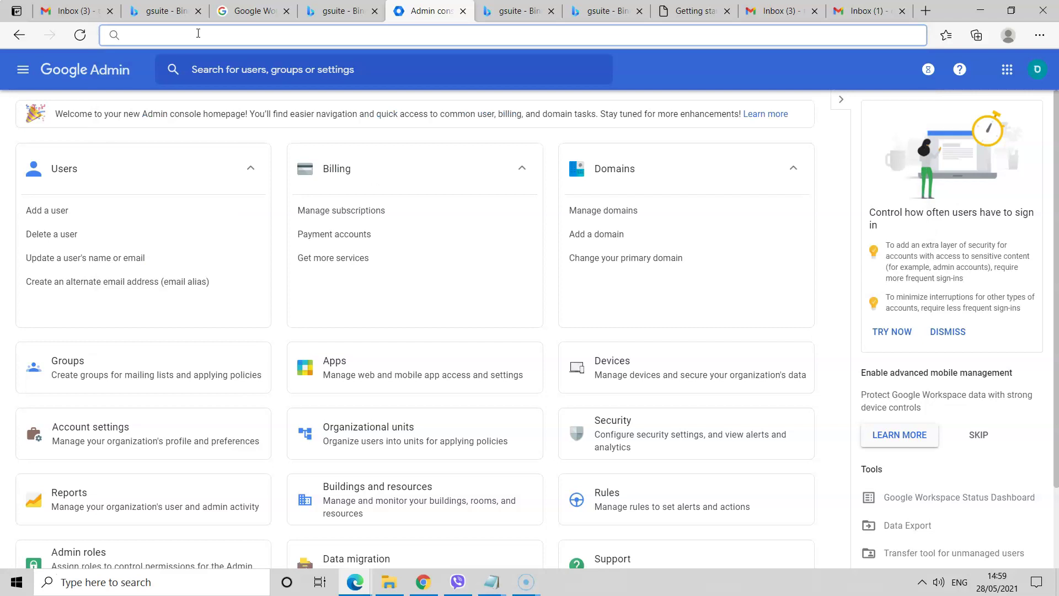
pyautogui.write('gsuite')
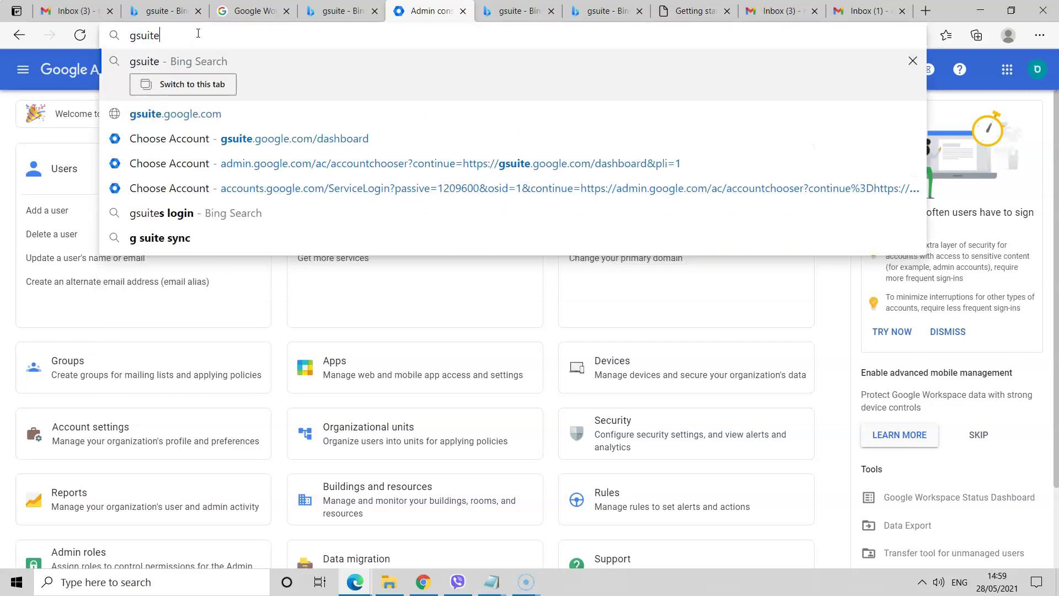
# - Search 'gsuite', open the admin.google.com sign-in result, and choose the Workspace admin account
pyautogui.press('Return')
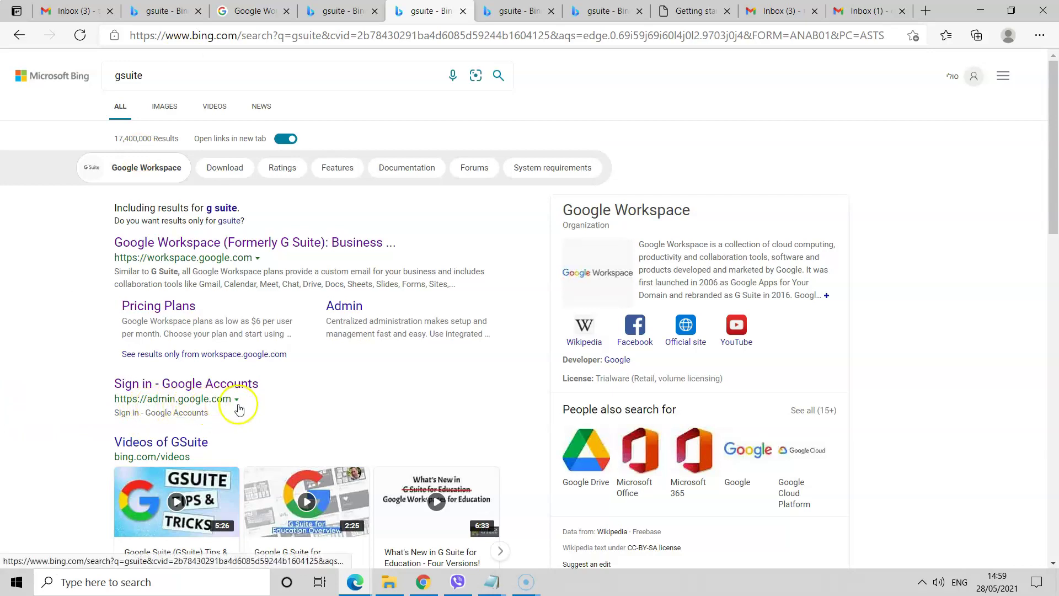
pyautogui.click(209, 385)
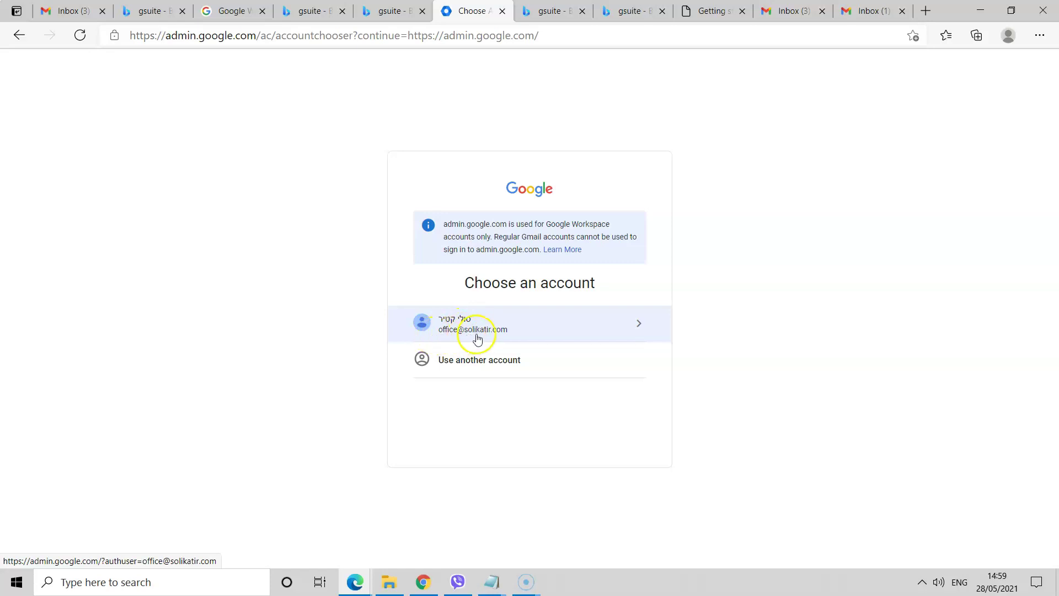
pyautogui.click(470, 333)
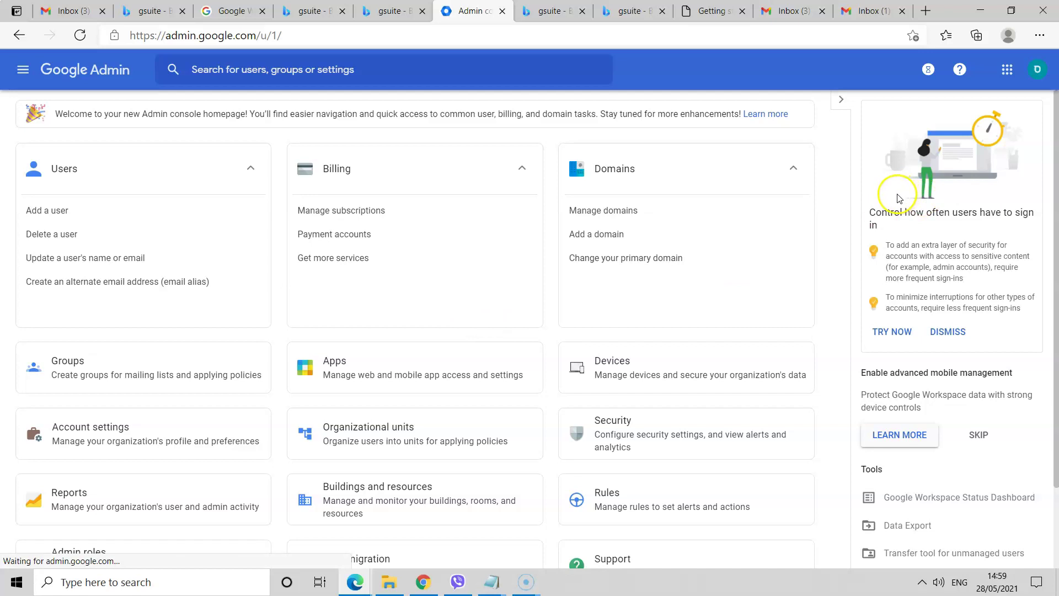
# - Ask the Help assistant to contact support, describe the issue, and reject the suggested email fix
pyautogui.click(959, 73)
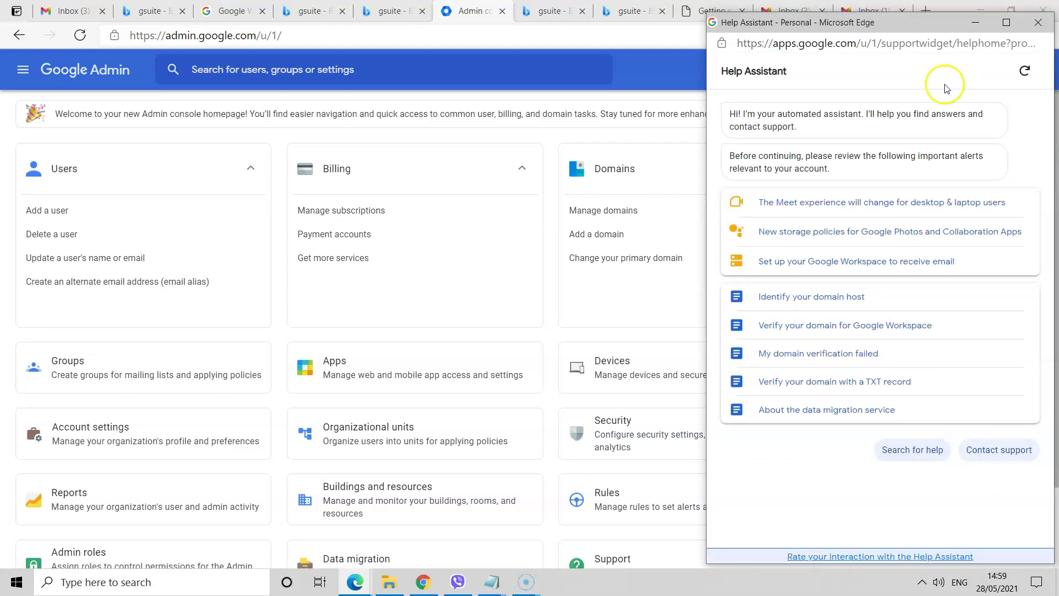
pyautogui.click(997, 455)
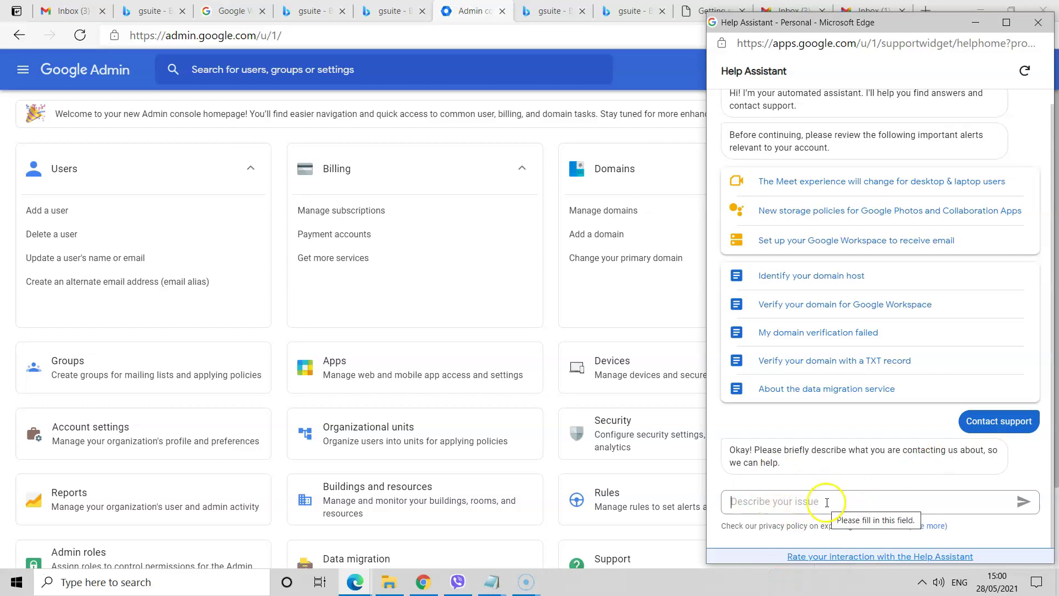
pyautogui.click(820, 503)
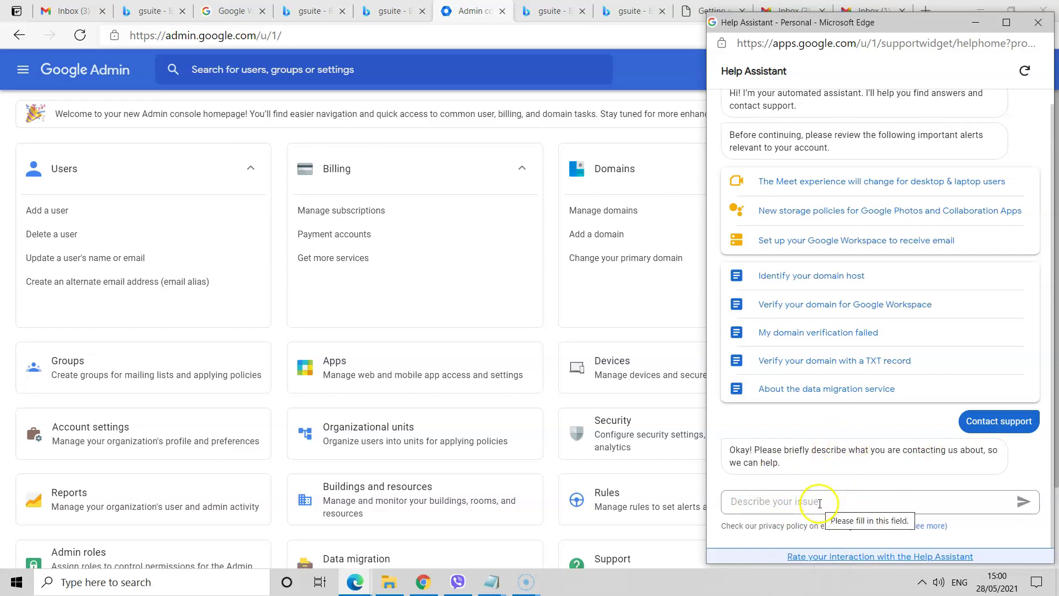
pyautogui.write('I')
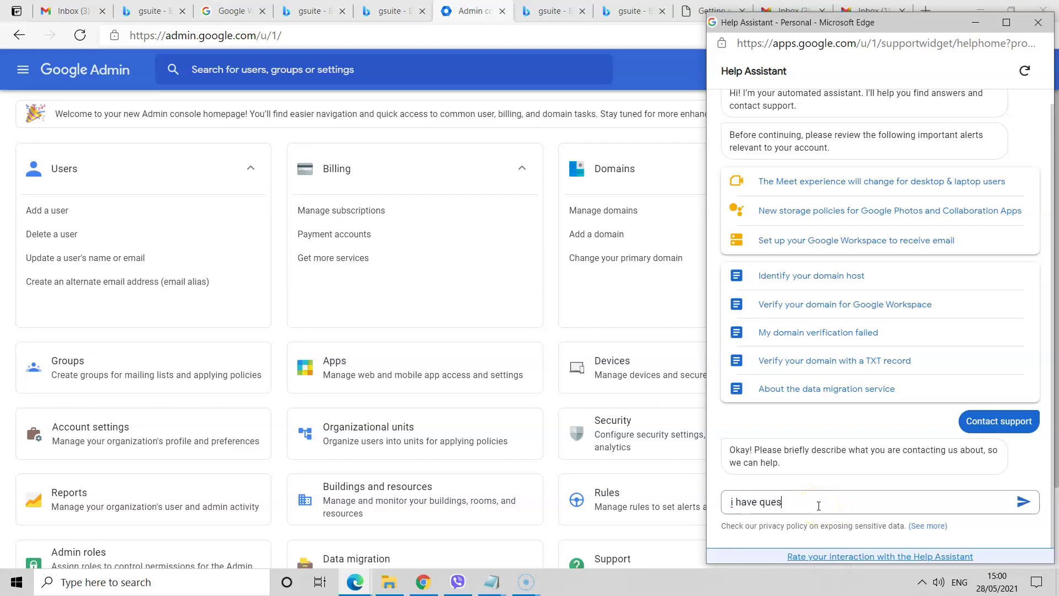
pyautogui.press('Return')
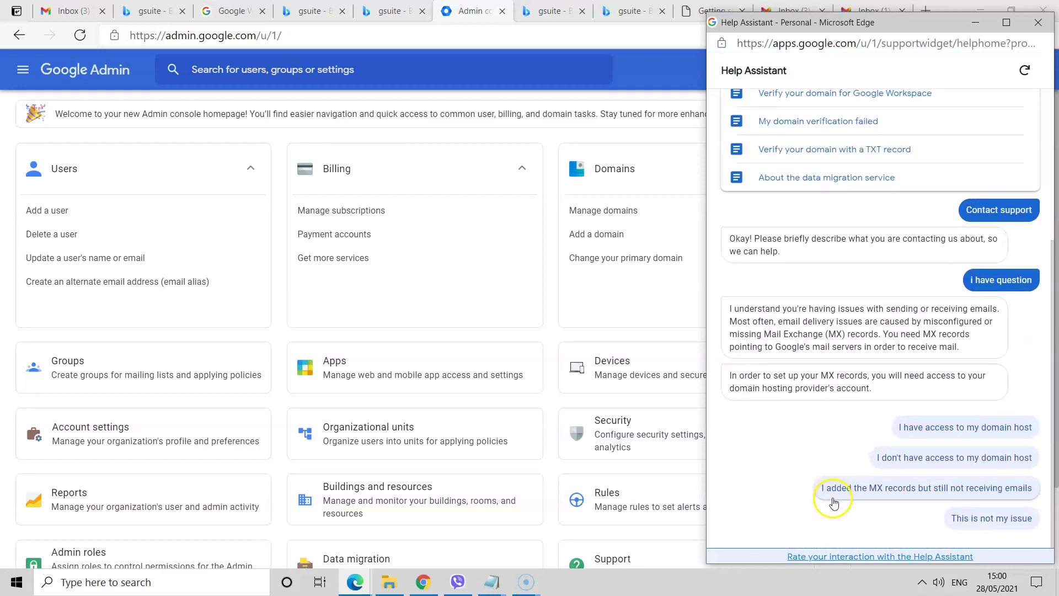
pyautogui.click(972, 523)
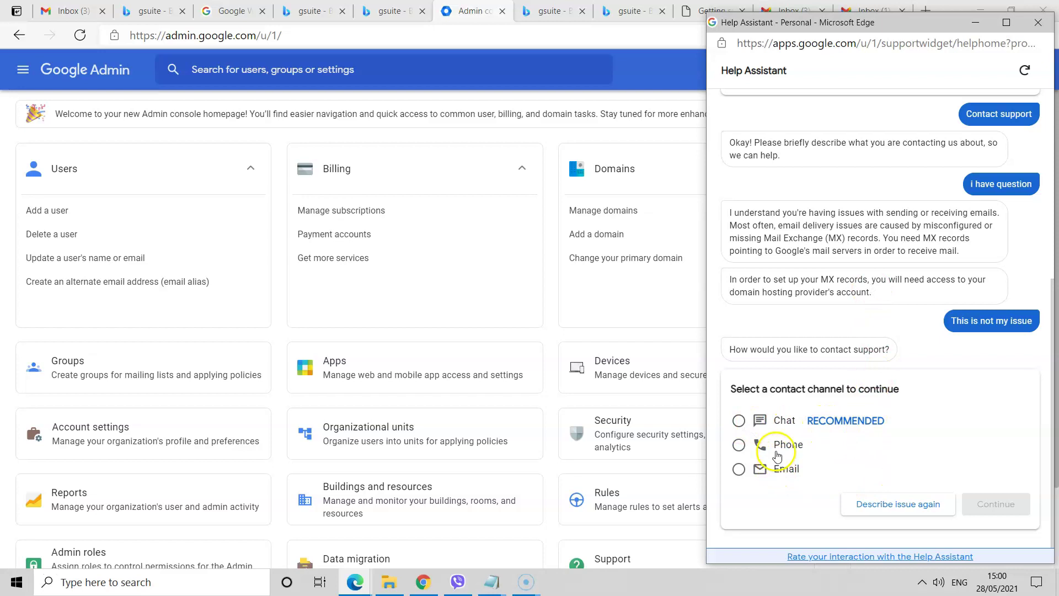
# - Choose Chat with English as the language, start the support chat, then close the queue window
pyautogui.click(740, 422)
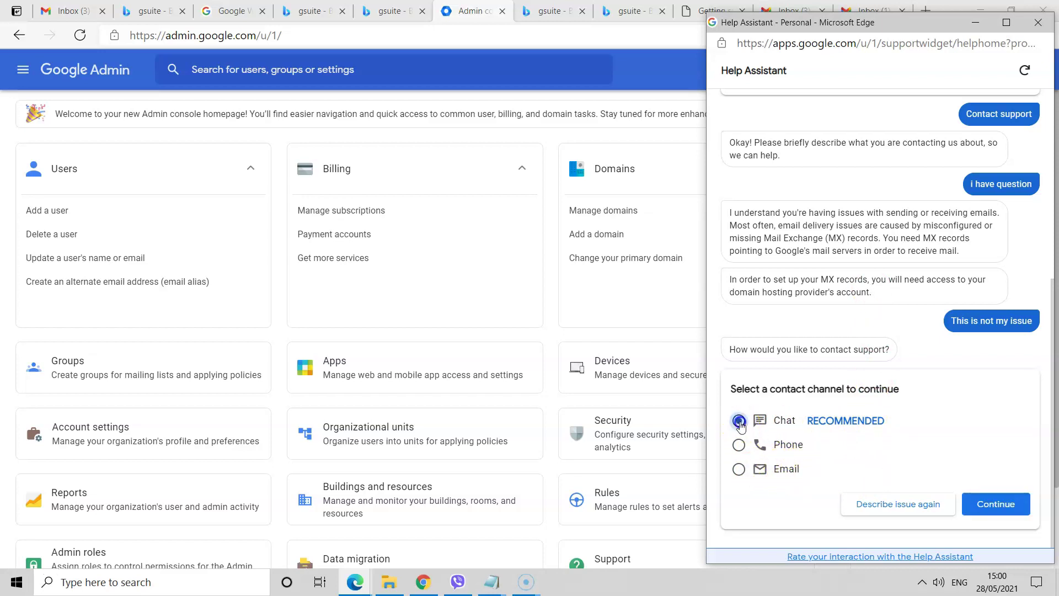
pyautogui.click(998, 504)
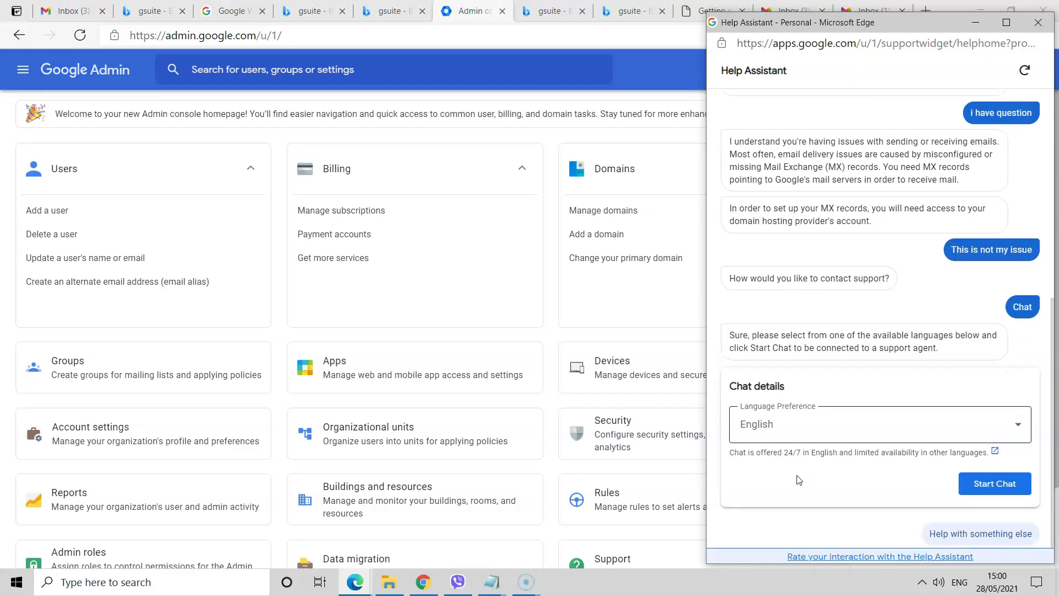
pyautogui.click(842, 414)
pyautogui.scroll(-3, 842, 469)
pyautogui.scroll(1, 844, 497)
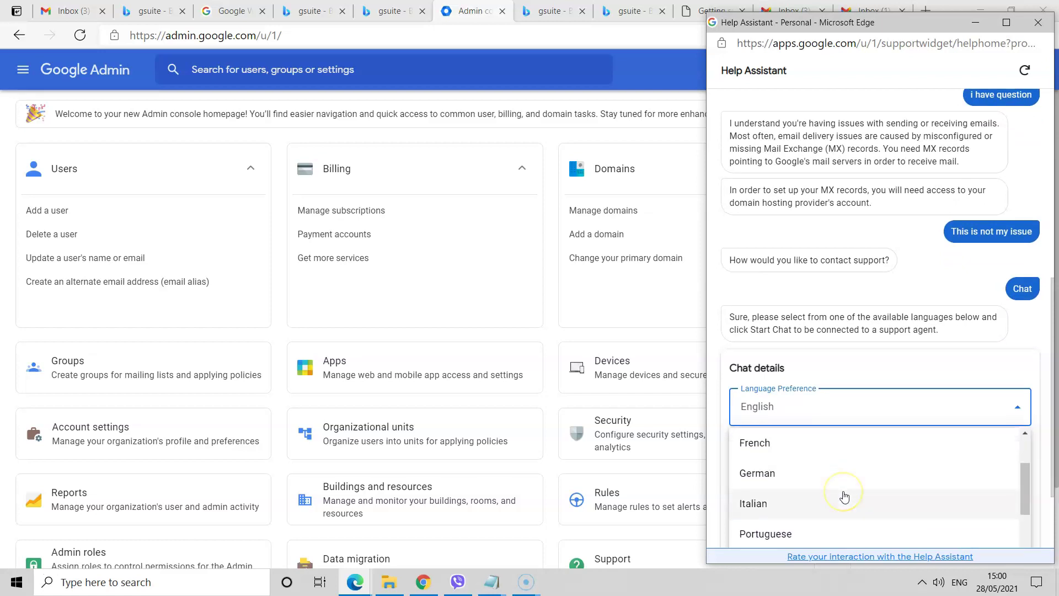
pyautogui.scroll(2, 844, 495)
pyautogui.scroll(-3, 1042, 430)
pyautogui.scroll(-3, 871, 325)
pyautogui.scroll(2, 869, 348)
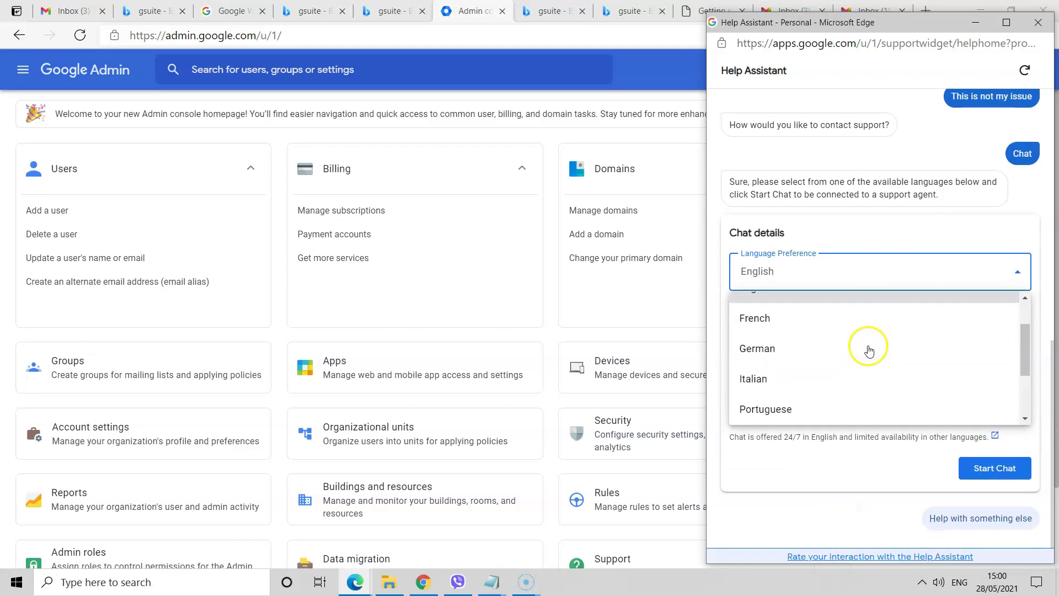
pyautogui.scroll(2, 869, 352)
pyautogui.click(787, 339)
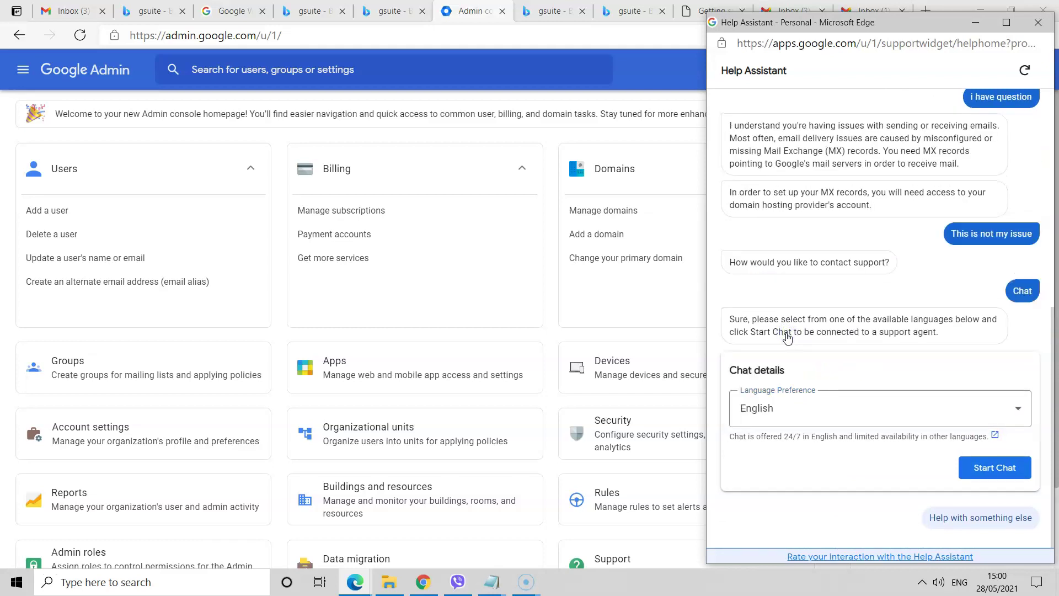
pyautogui.click(980, 468)
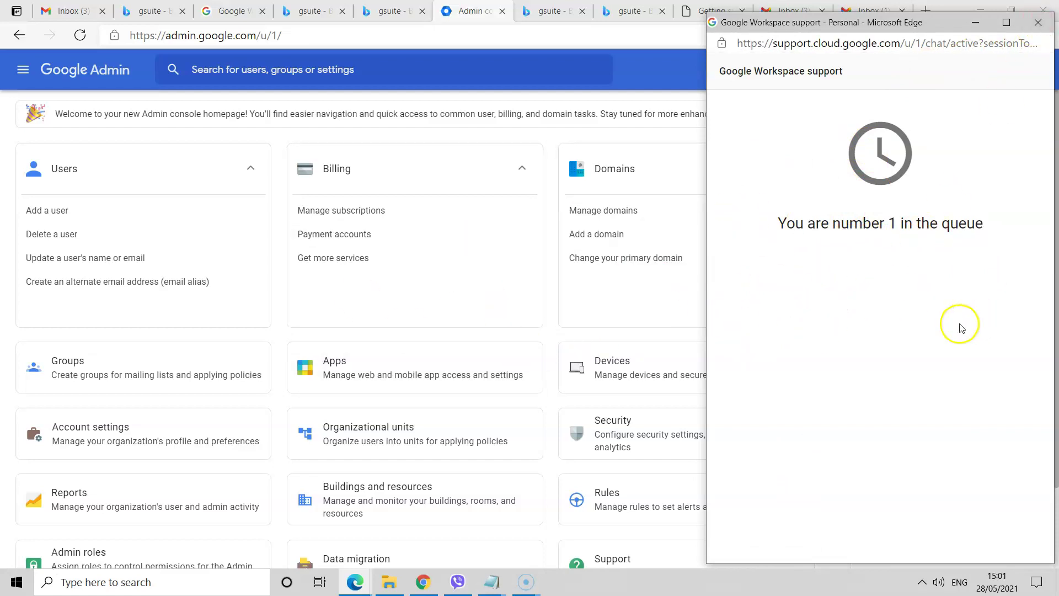
pyautogui.click(1038, 22)
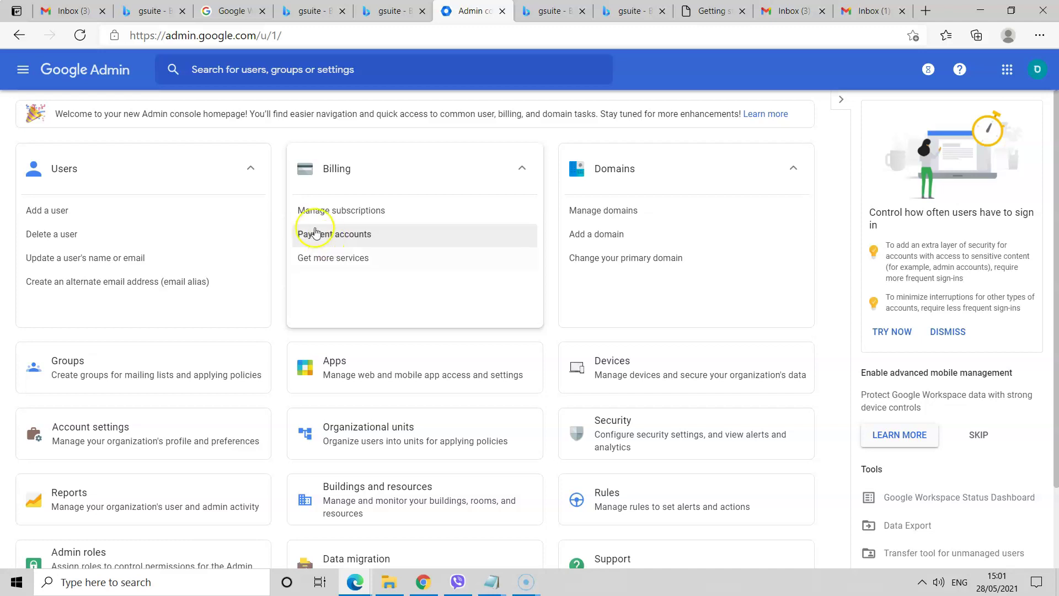
# - From Manage subscriptions, open Business Plus and choose Downgrade on Google Workspace Business Starter
pyautogui.click(329, 213)
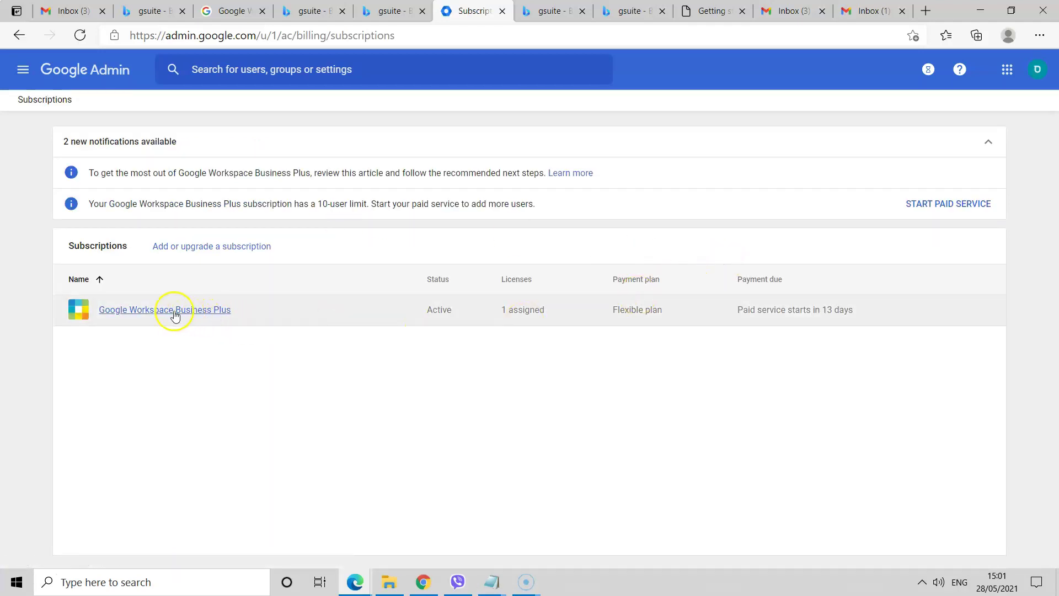
pyautogui.click(172, 315)
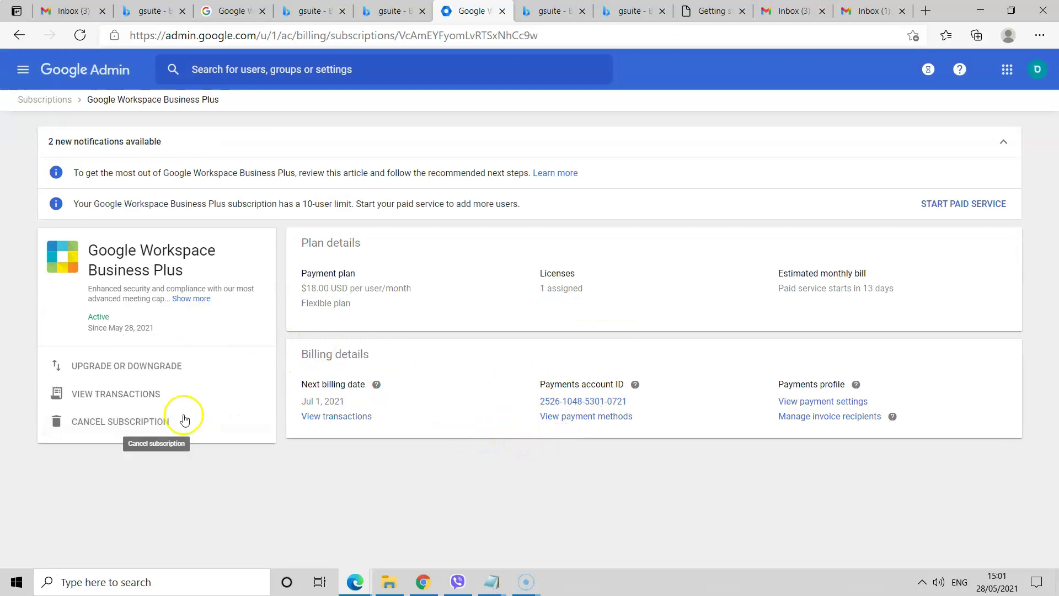
pyautogui.click(123, 366)
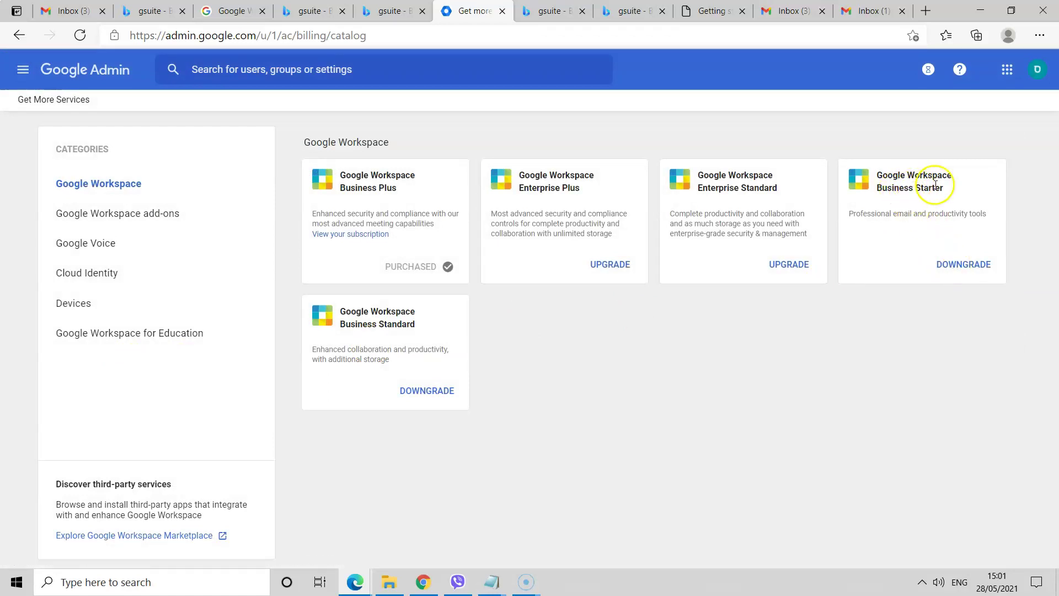
pyautogui.click(952, 261)
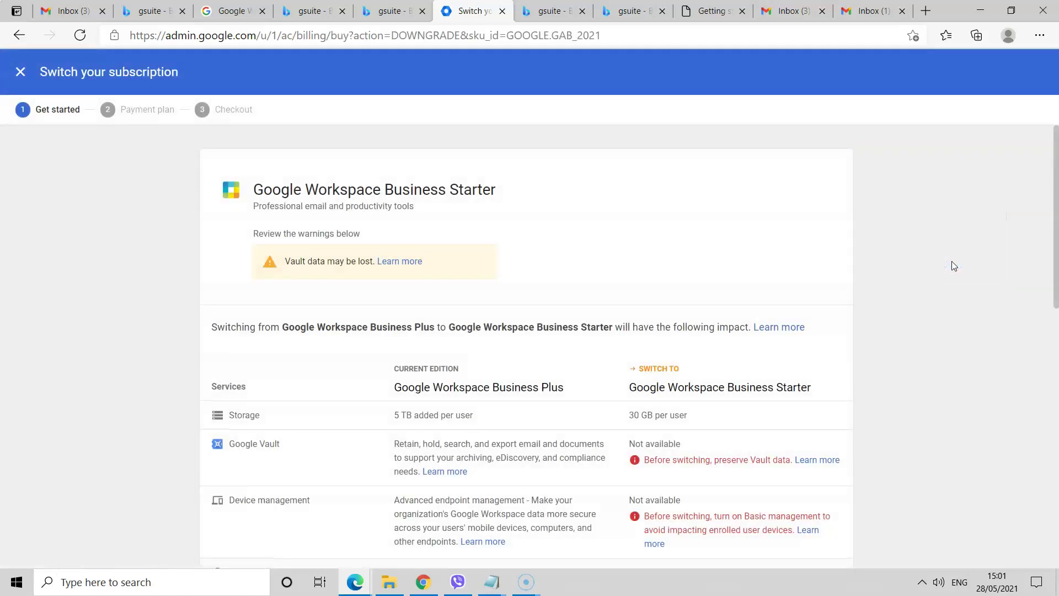
# - Review the downgrade impact, continue to the payment plan, and switch the currency to USD
pyautogui.scroll(-12, 173, 305)
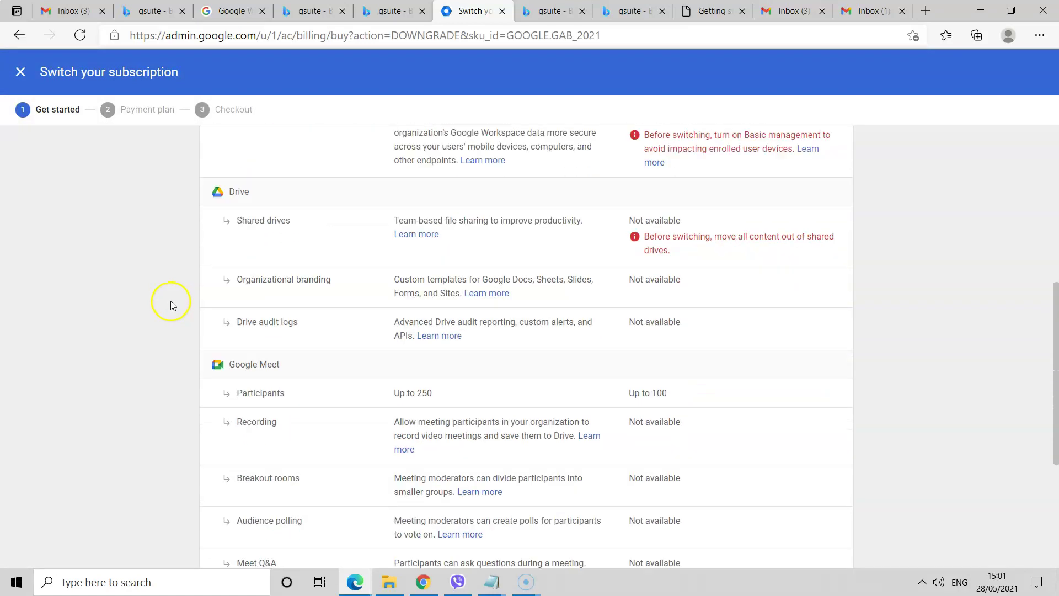
pyautogui.scroll(15, 574, 468)
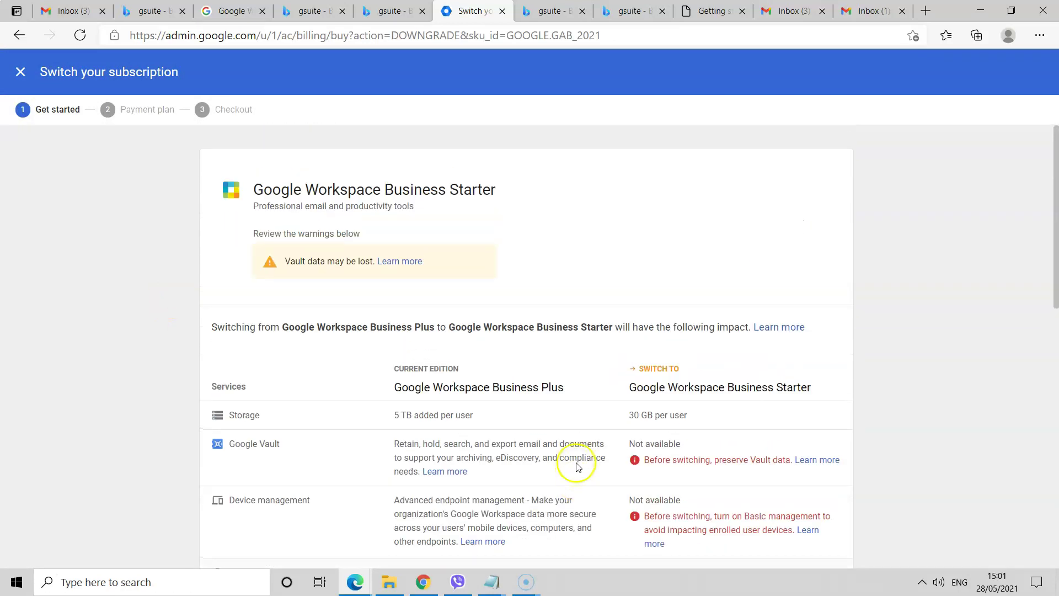
pyautogui.scroll(-5, 610, 444)
pyautogui.scroll(4, 610, 386)
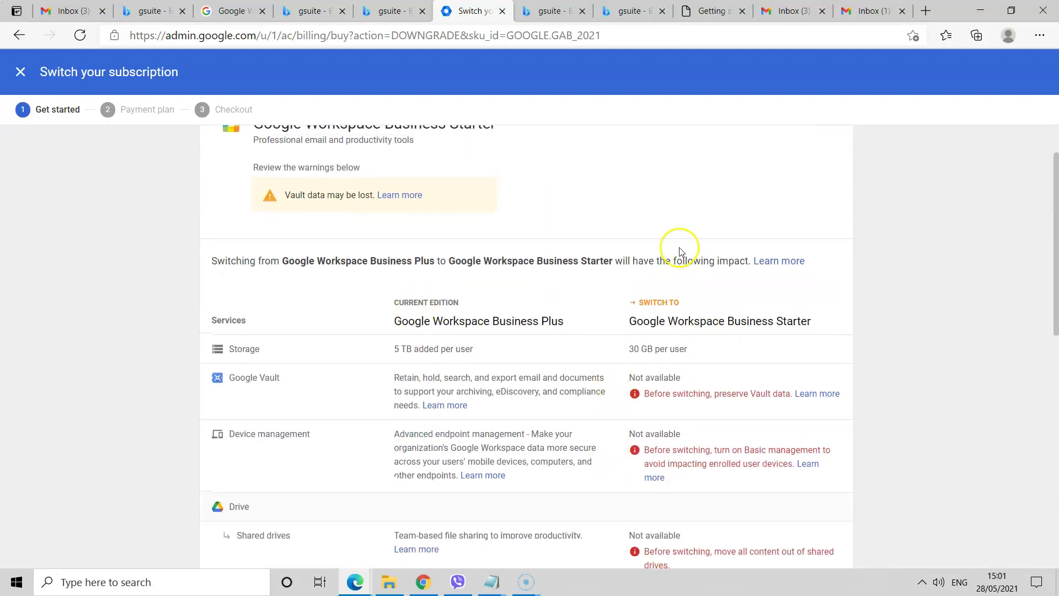
pyautogui.scroll(-10, 549, 367)
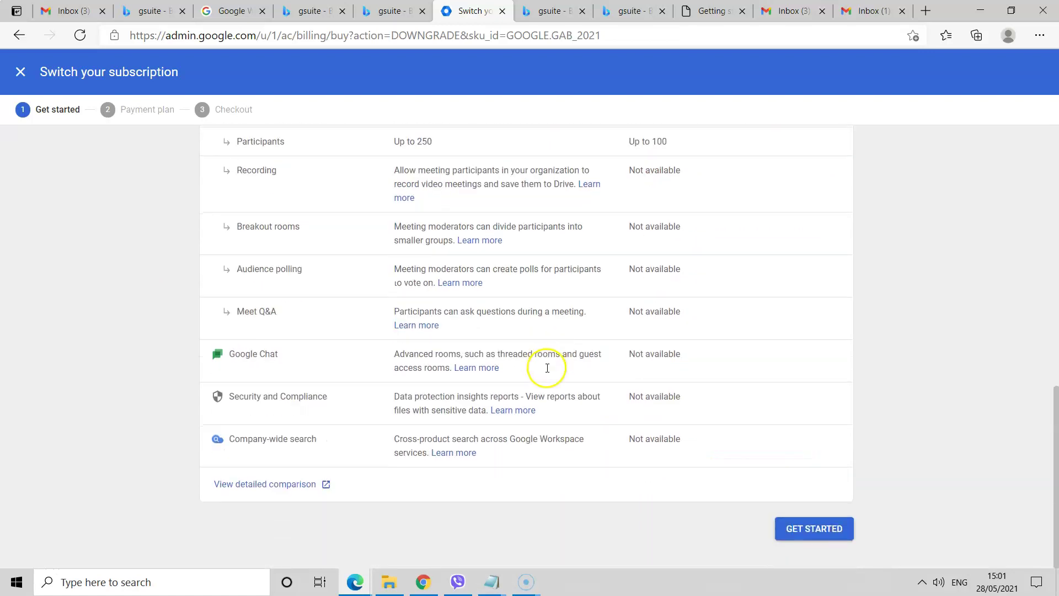
pyautogui.click(810, 532)
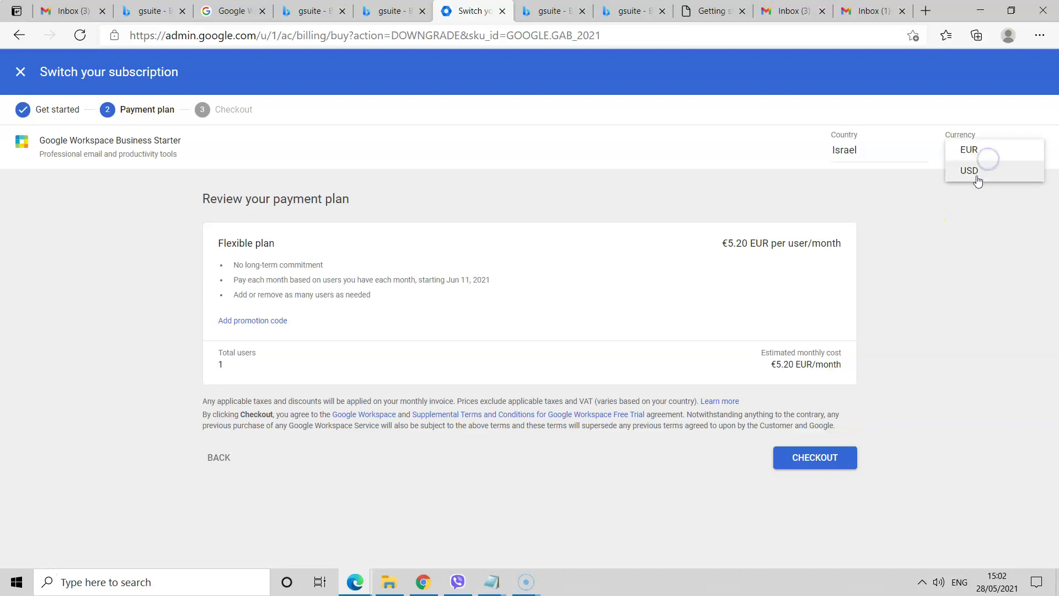
pyautogui.click(975, 171)
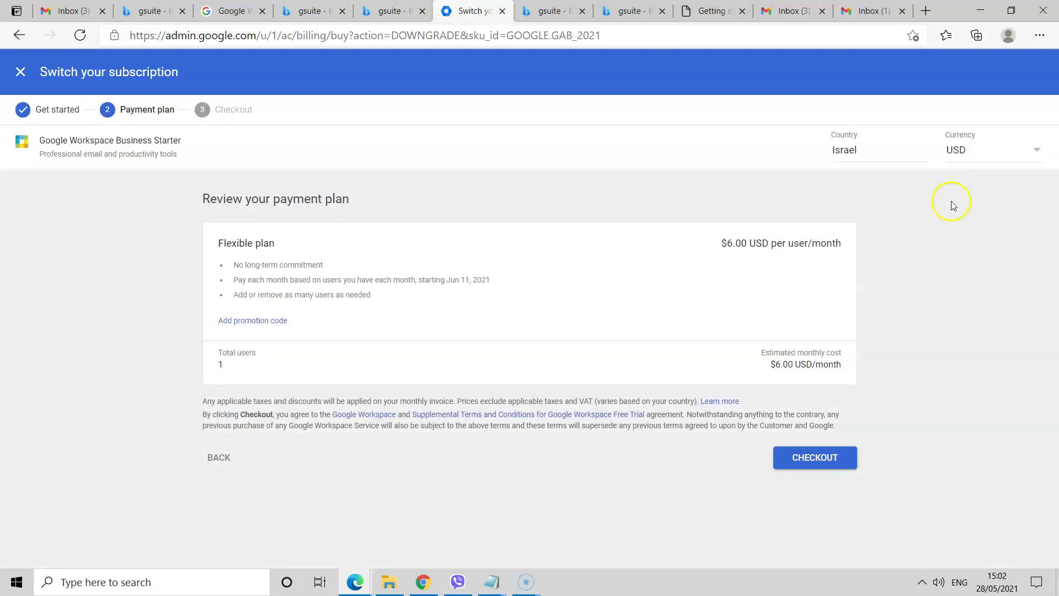